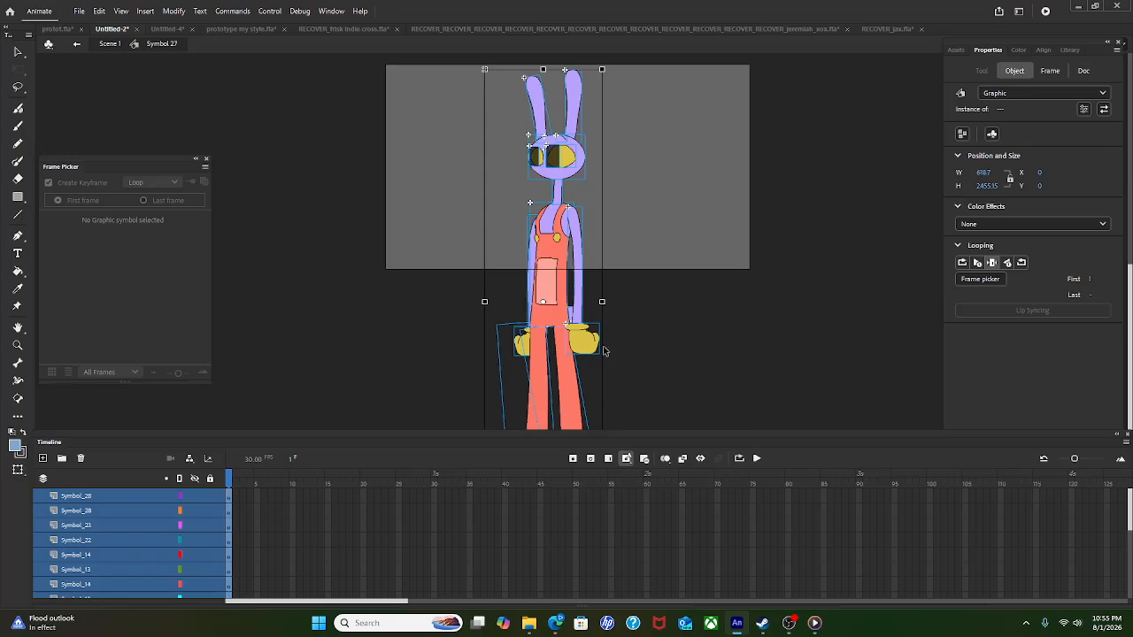
Step: Zoom in on the head, deselect everything, and play the timeline through to frame 23
click(579, 261)
scroll(471, 317, up, 2)
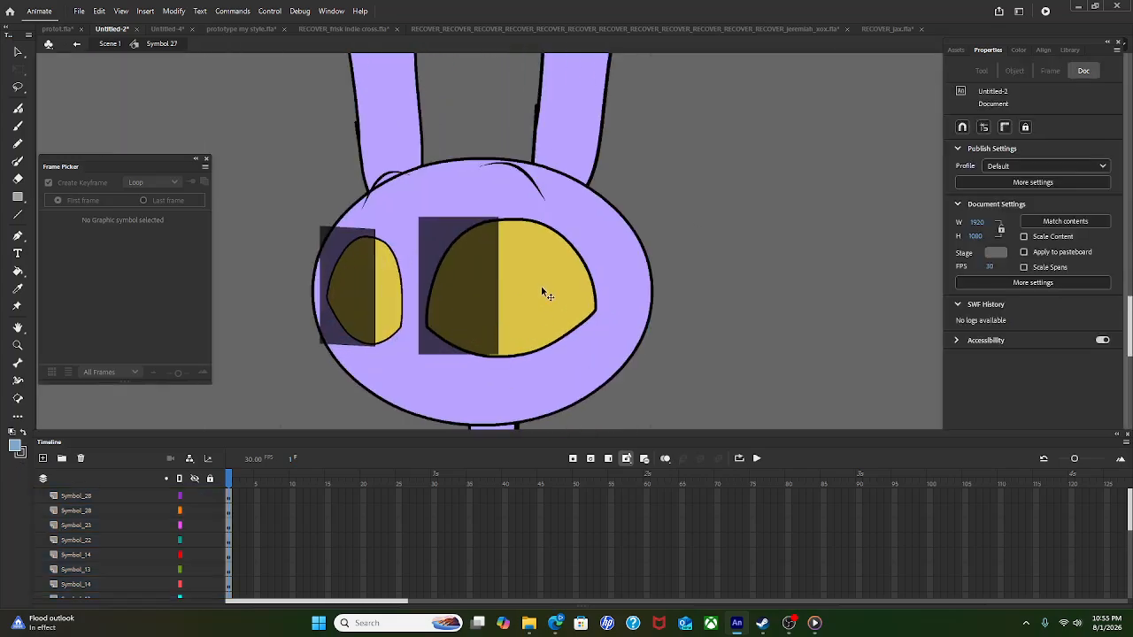
key(Return)
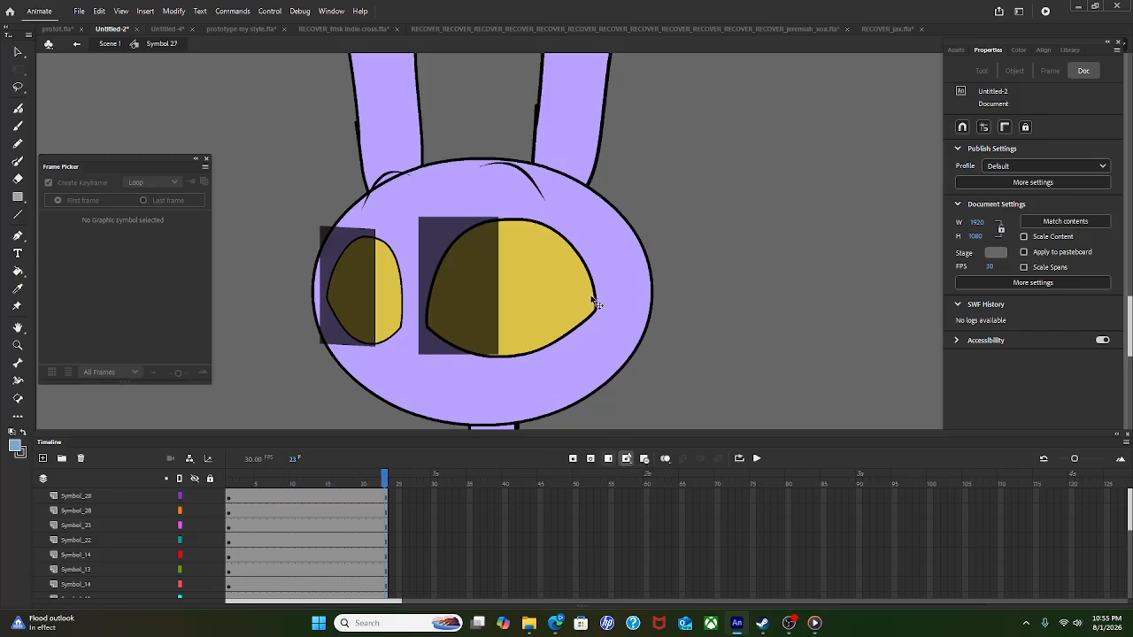
Step: Shift the right eye and eyebrow, then place and stretch the dark patch over the right eye
click(522, 283)
drag(535, 281, 560, 287)
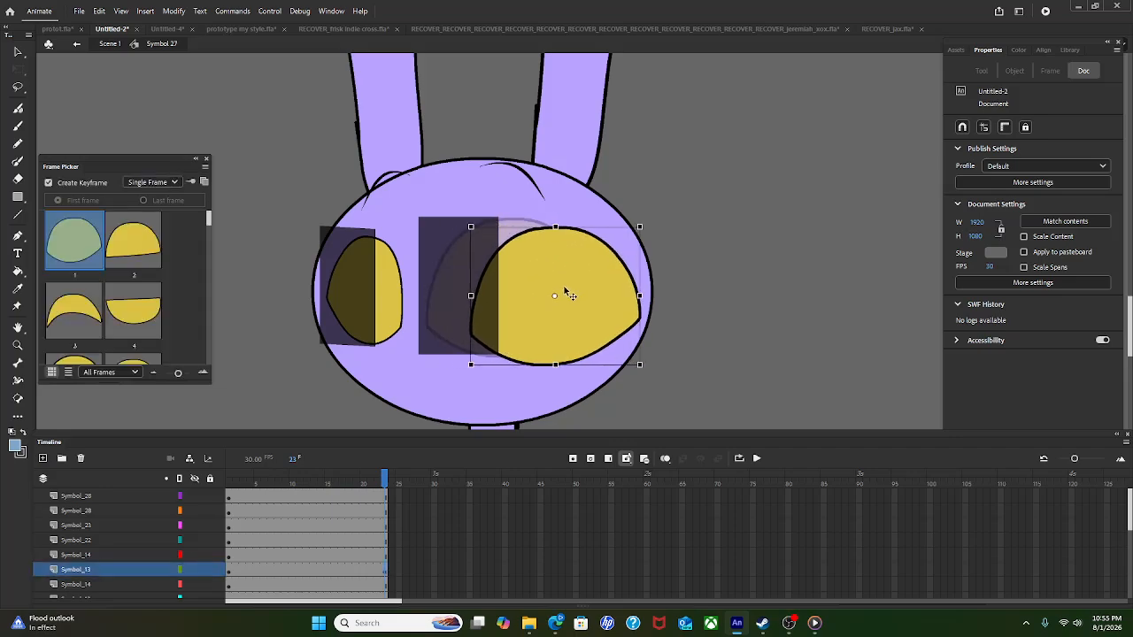
drag(512, 165, 565, 186)
drag(483, 308, 599, 327)
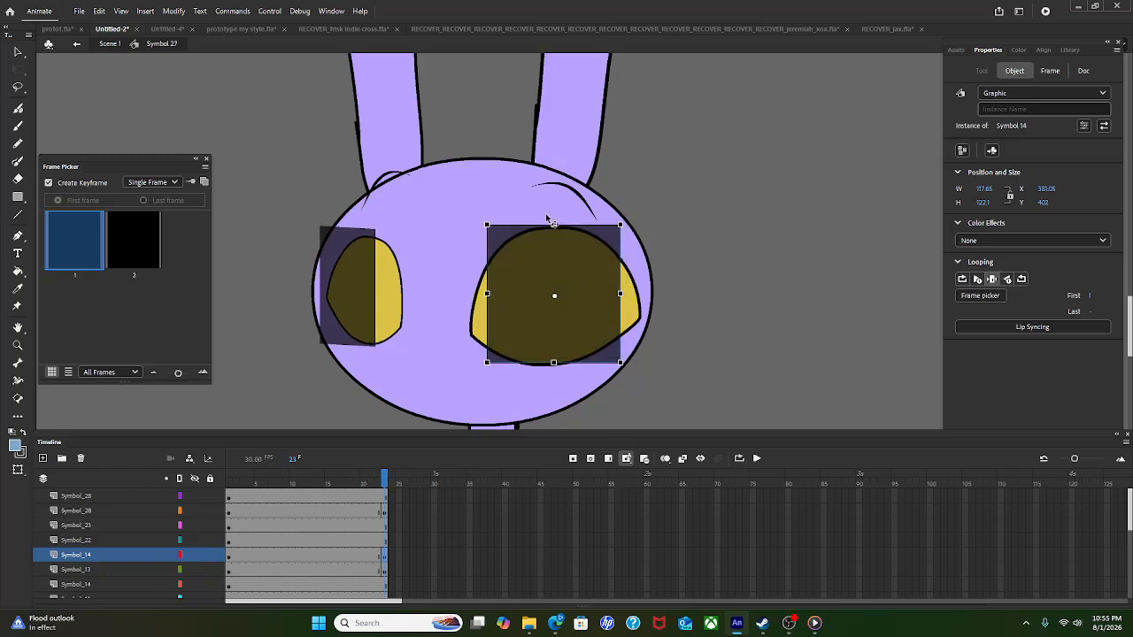
drag(553, 222, 554, 210)
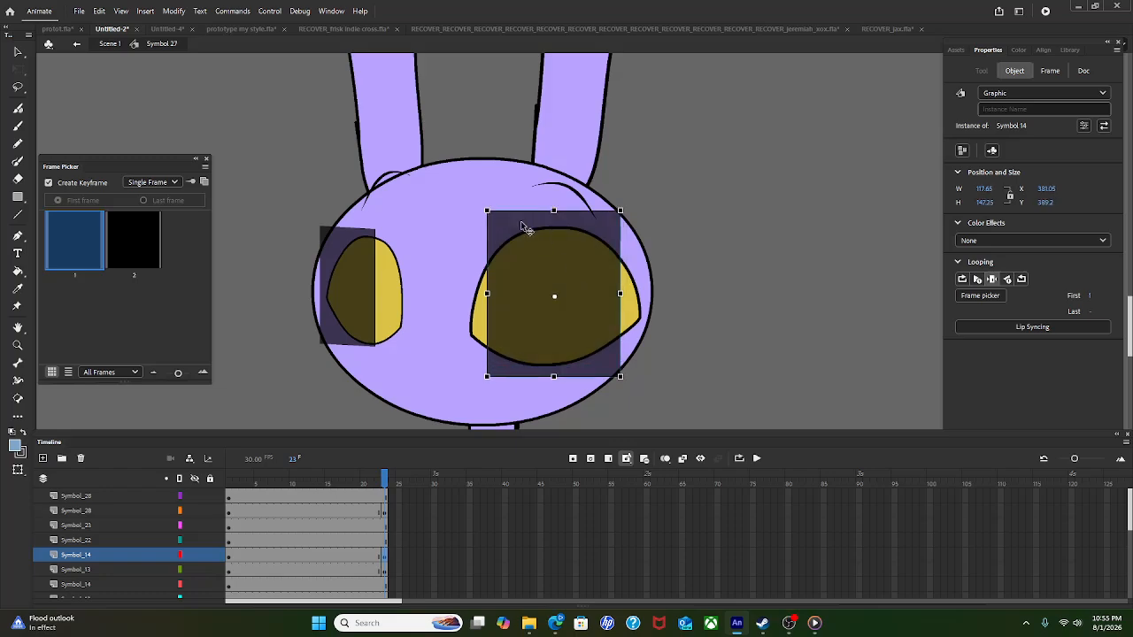
Step: Scale up and widen the left eye, then fit the left dark patch over it
click(395, 310)
drag(412, 243, 421, 235)
drag(414, 299, 454, 317)
drag(364, 269, 424, 280)
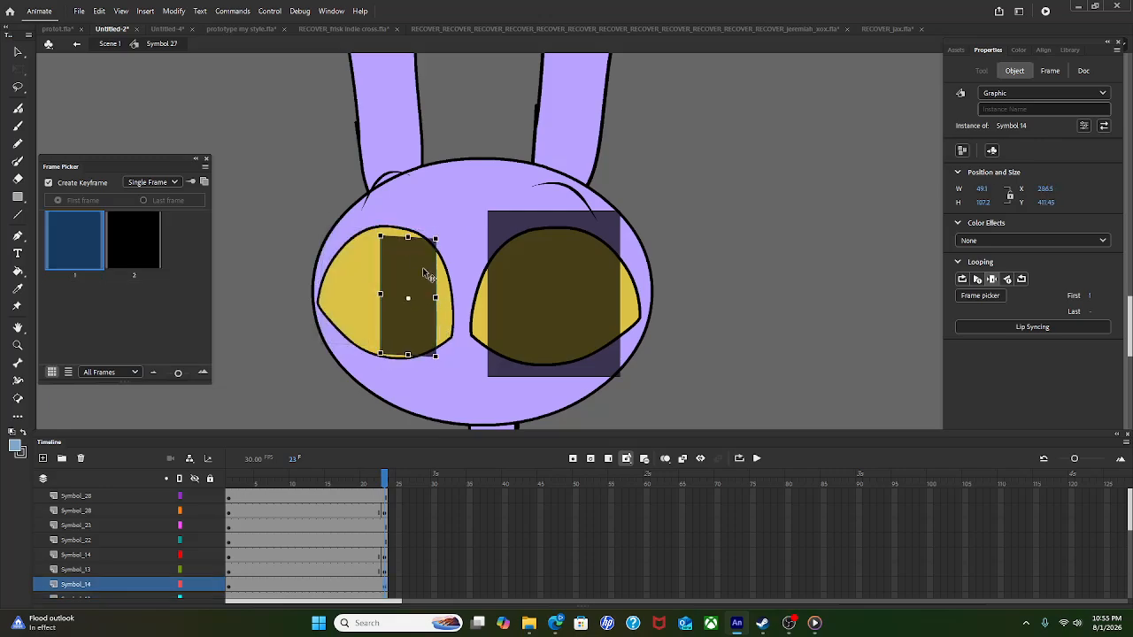
mouse_move(408, 240)
mouse_down()
mouse_move(408, 215)
mouse_move(410, 242)
mouse_up()
mouse_move(434, 302)
mouse_down()
mouse_move(465, 301)
mouse_move(455, 299)
mouse_up()
drag(424, 339, 417, 337)
Step: Raise the right eyebrow curve, undoing an accidental head move
click(403, 178)
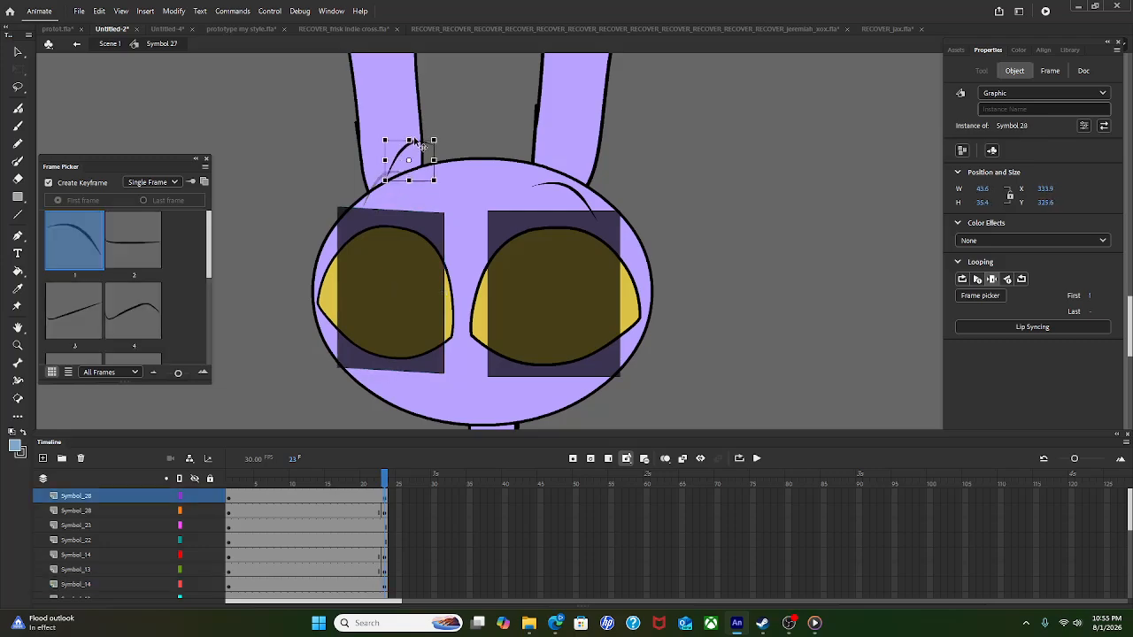
click(558, 186)
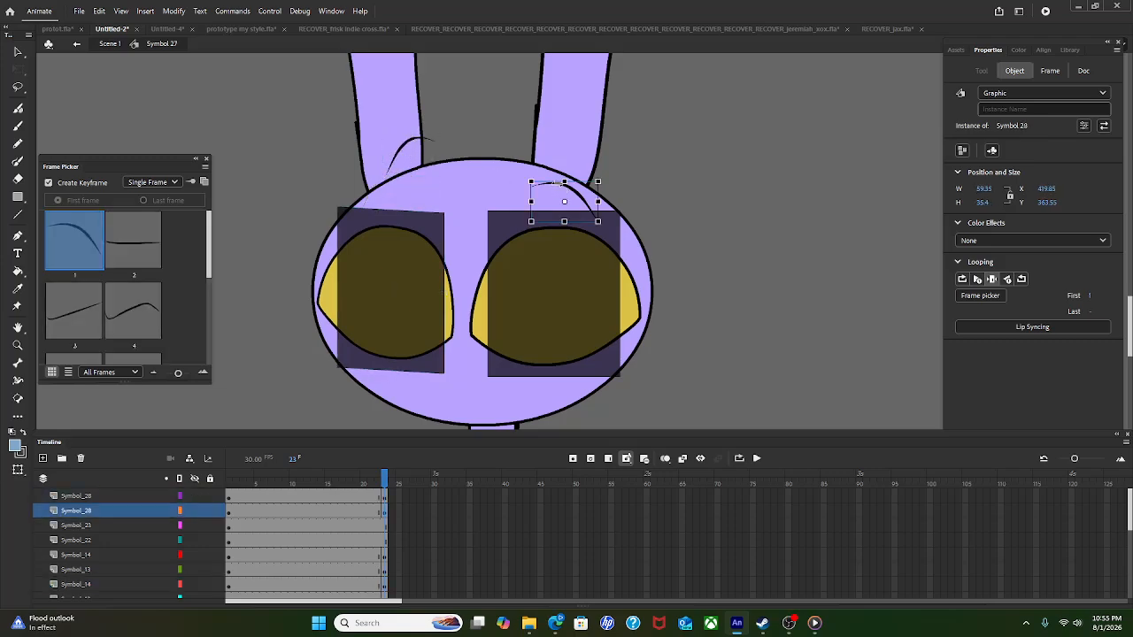
drag(567, 173, 559, 140)
key(ctrl+z)
drag(575, 191, 564, 153)
scroll(562, 105, down, 2)
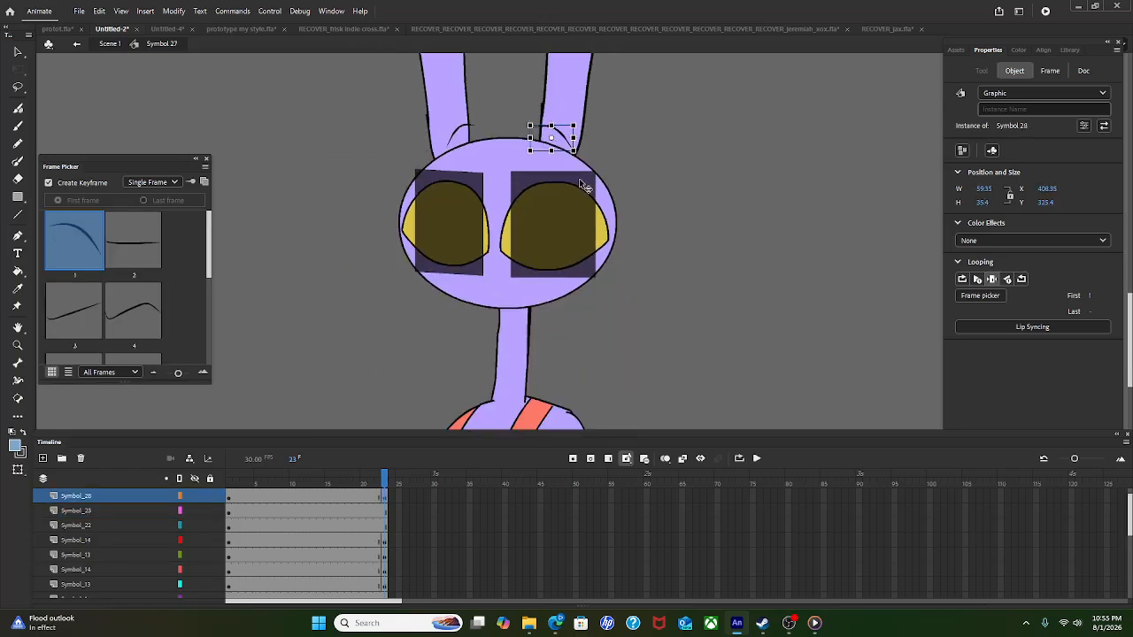
scroll(521, 208, down, 3)
scroll(536, 131, up, 3)
Step: Shift the right ear slightly left and up and the left ear slightly down
click(548, 145)
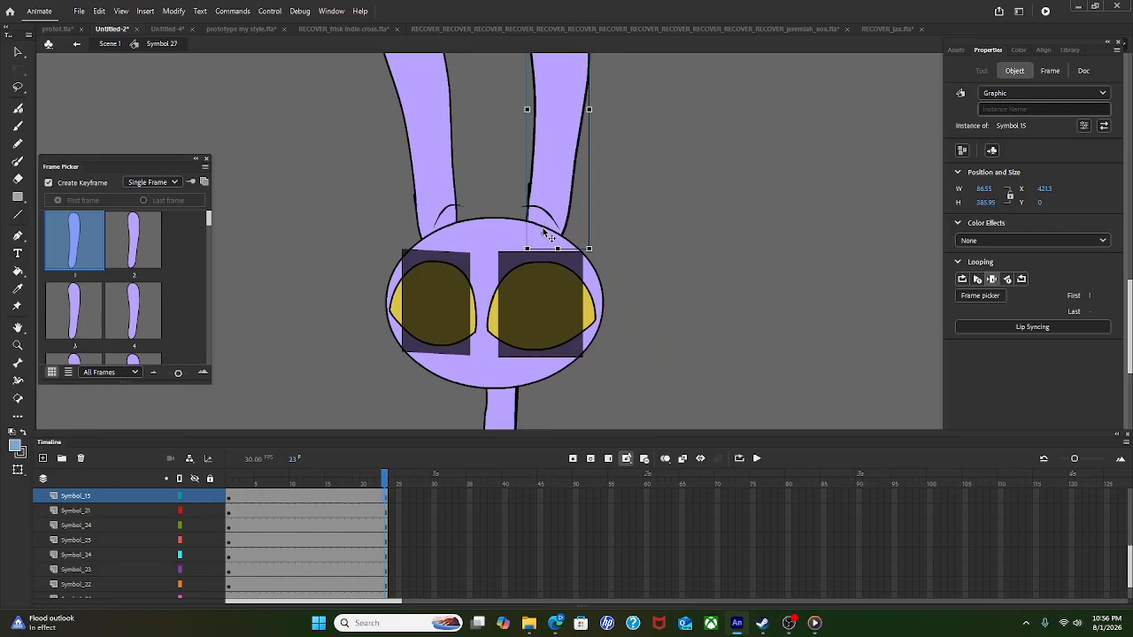
scroll(559, 179, down, 1)
drag(559, 179, 551, 176)
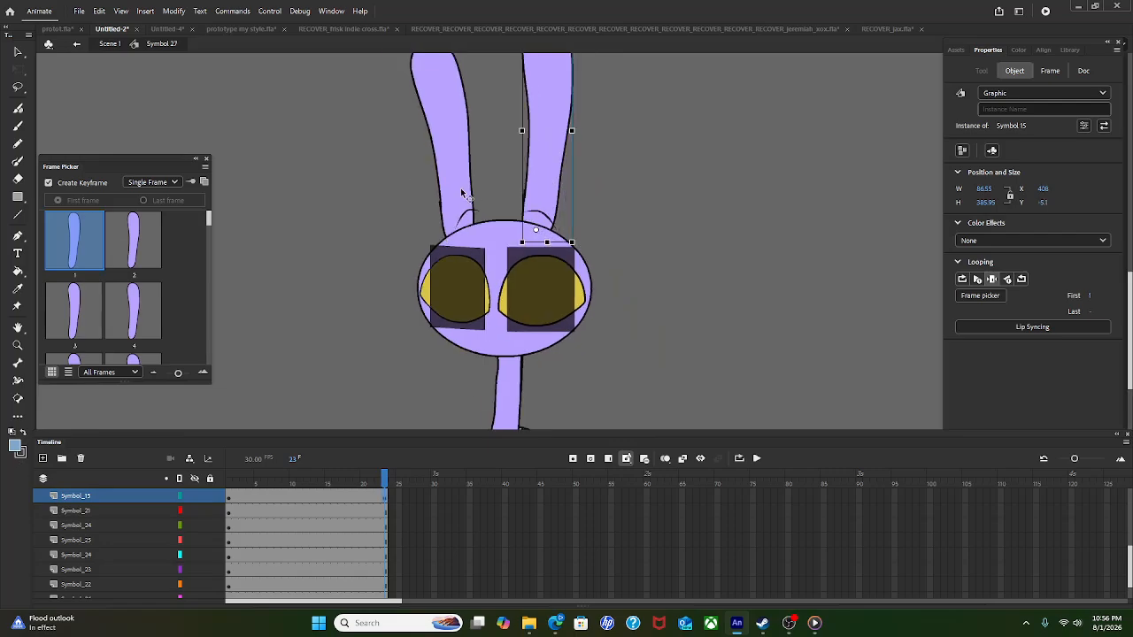
mouse_move(467, 188)
mouse_down()
mouse_move(449, 193)
mouse_move(472, 193)
mouse_up()
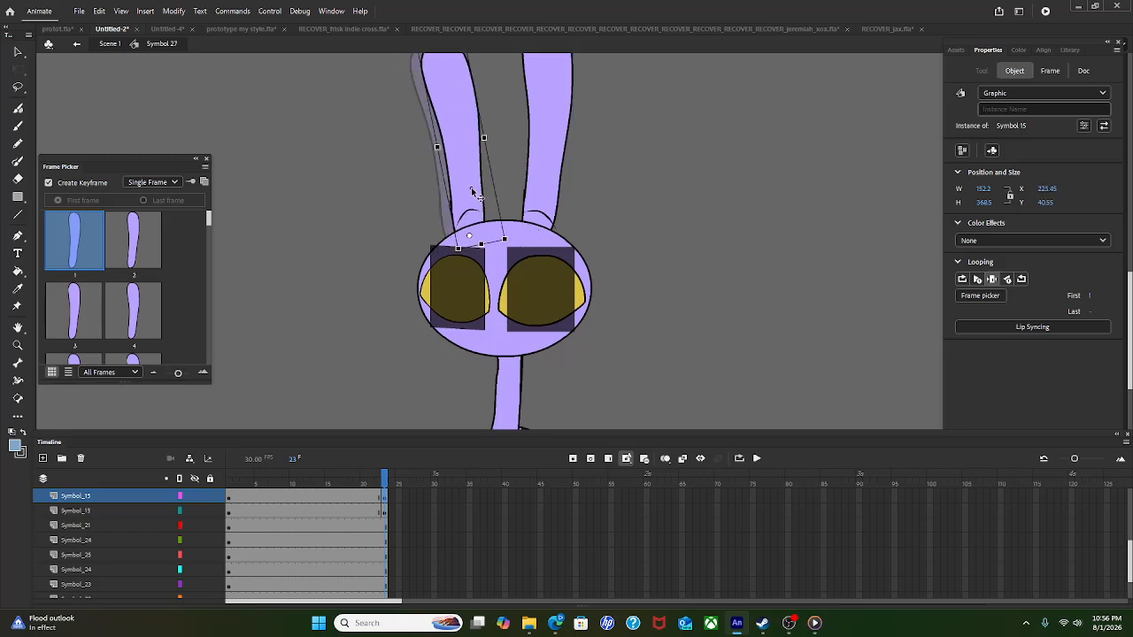
scroll(498, 189, down, 1)
scroll(519, 259, up, 1)
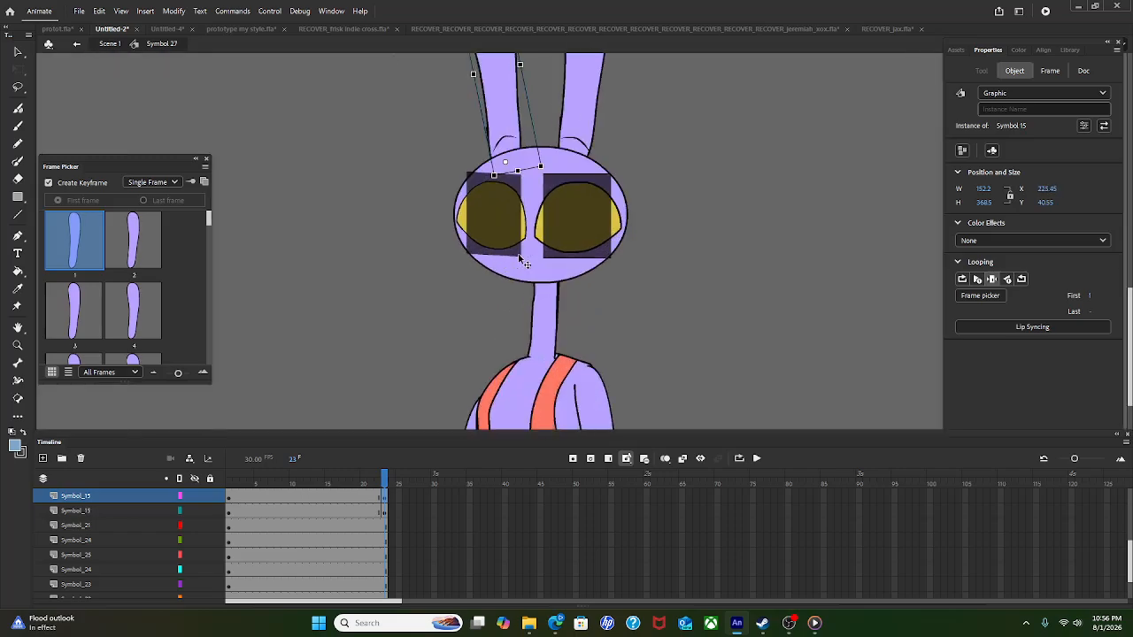
Step: Step between frames 22 and 23 to compare the head poses
click(384, 499)
click(378, 499)
click(384, 499)
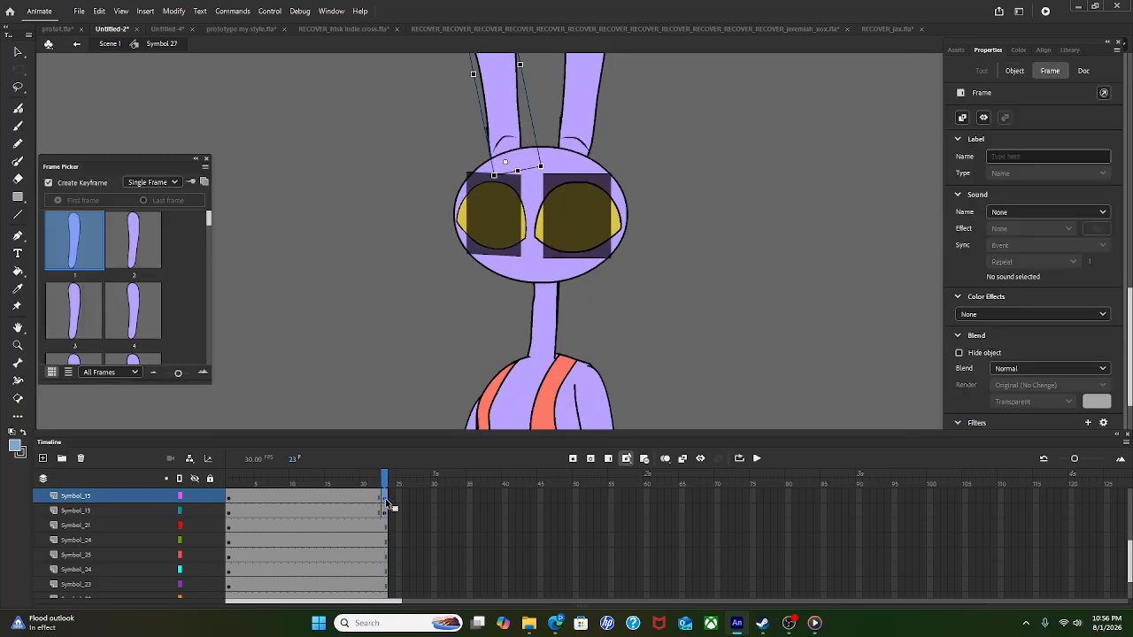
Step: Try rotating the selected head, eyes and ears, undo it, and deselect at frame 22
drag(364, 211, 702, 48)
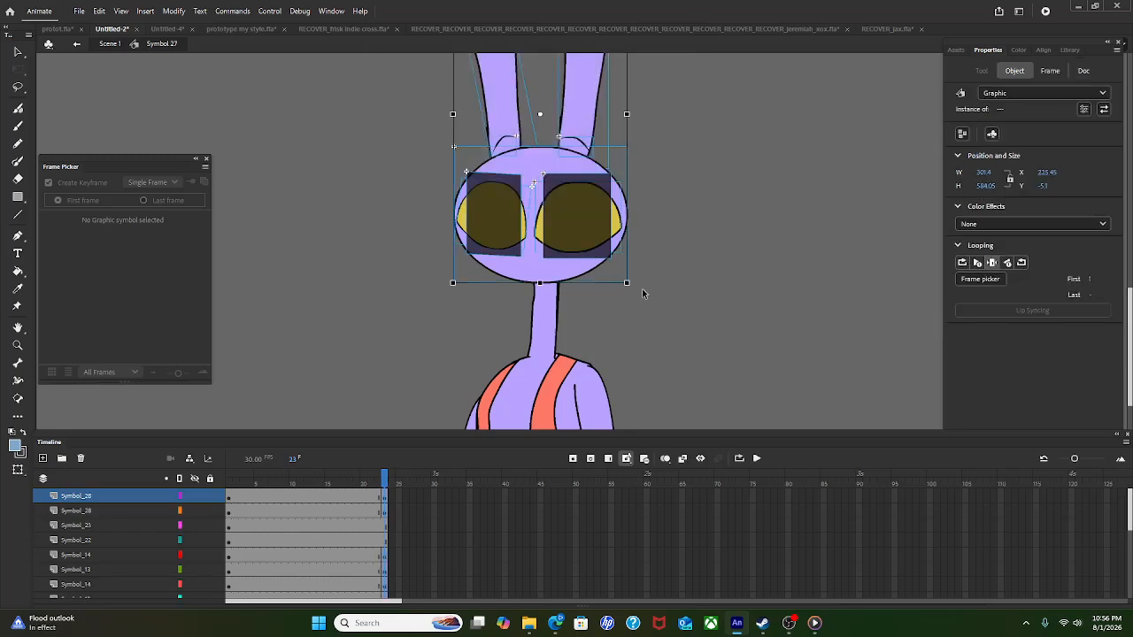
drag(625, 306, 495, 270)
key(ctrl+z)
click(379, 499)
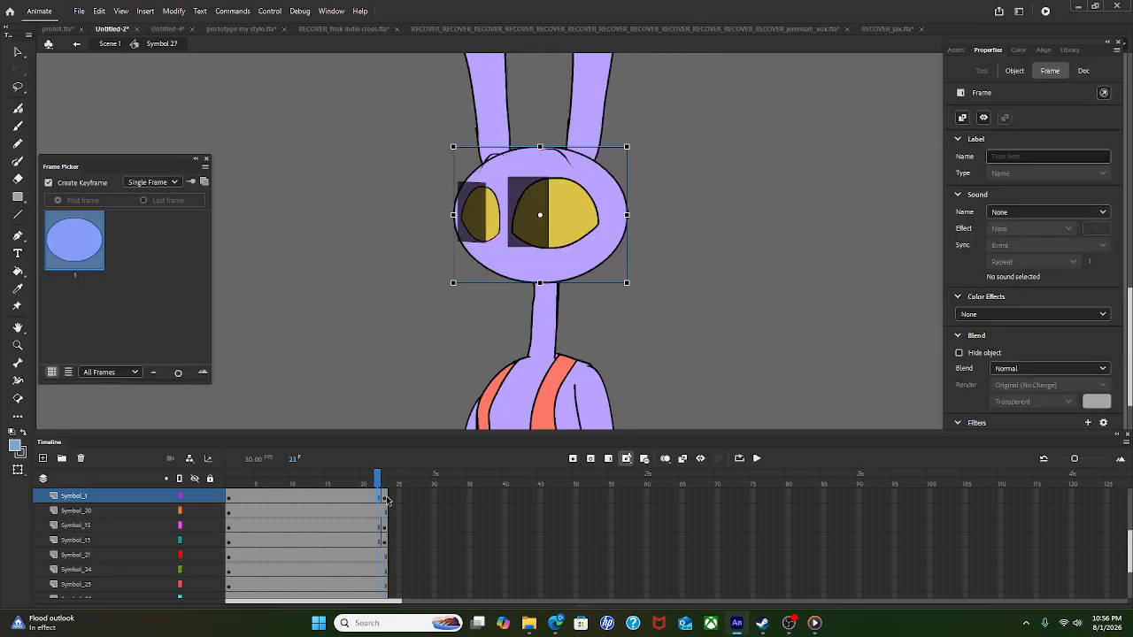
click(375, 364)
Step: Go back to frame 1 on the Symbol_28 eyebrow layer
scroll(541, 202, up, 2)
scroll(551, 242, down, 4)
scroll(551, 212, up, 3)
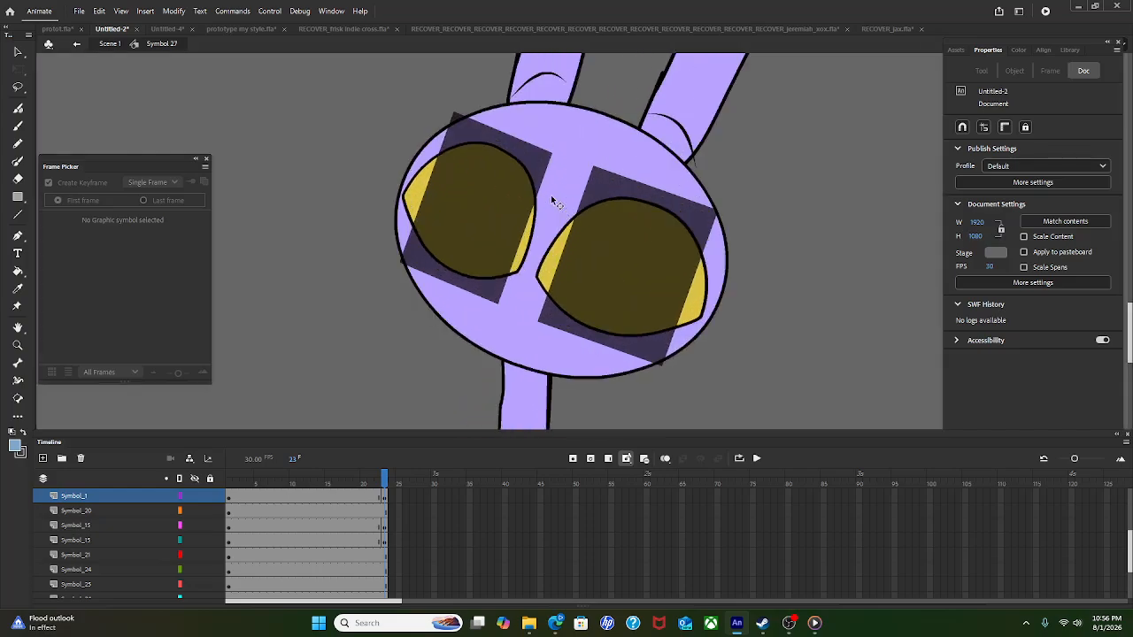
scroll(590, 185, down, 4)
scroll(300, 515, down, 3)
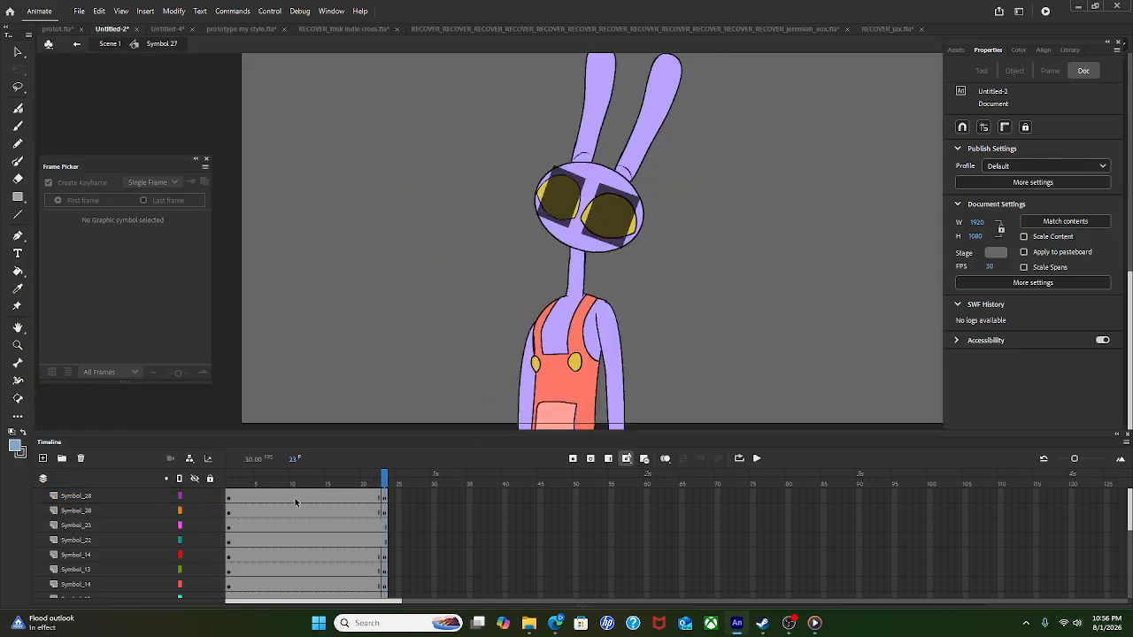
click(230, 495)
scroll(569, 194, up, 4)
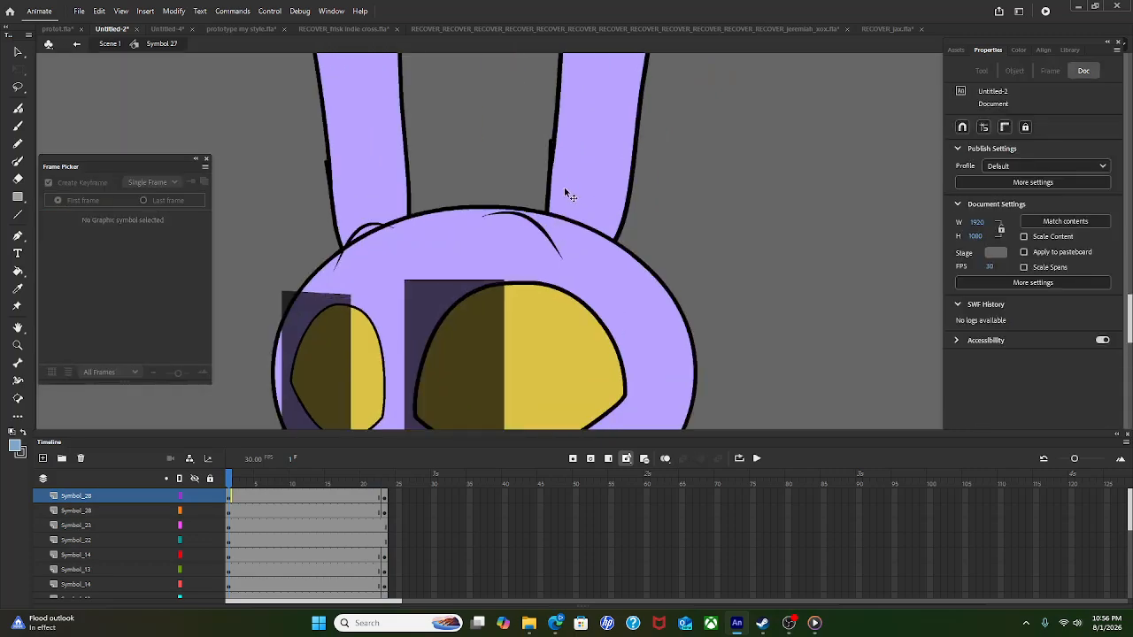
Step: Delete the layer holding the right eyebrow curve
click(551, 246)
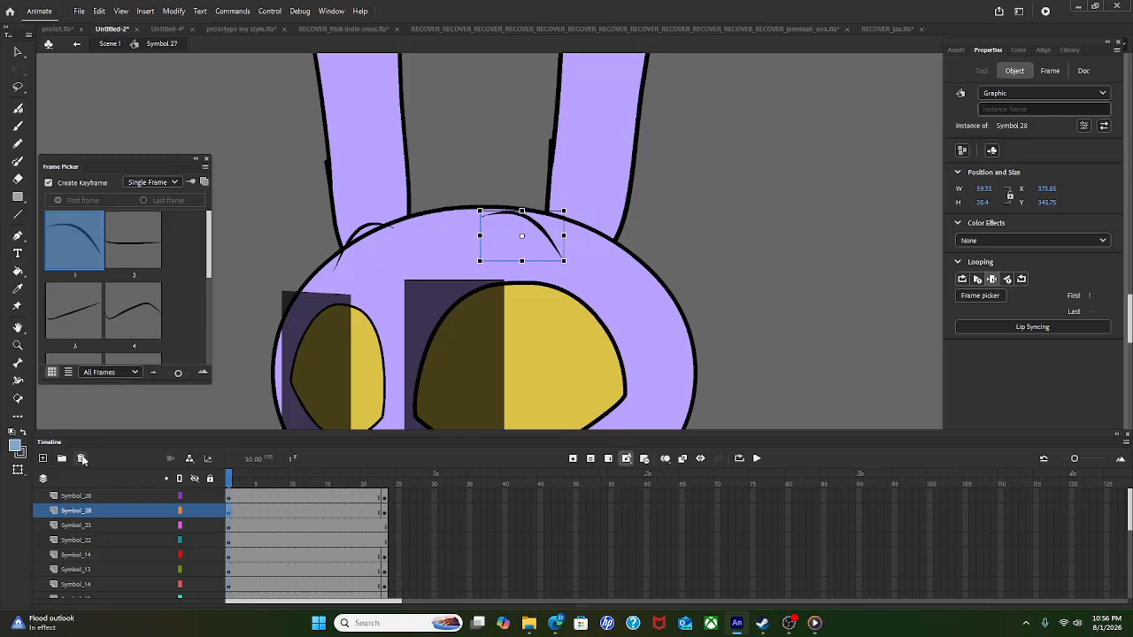
click(82, 459)
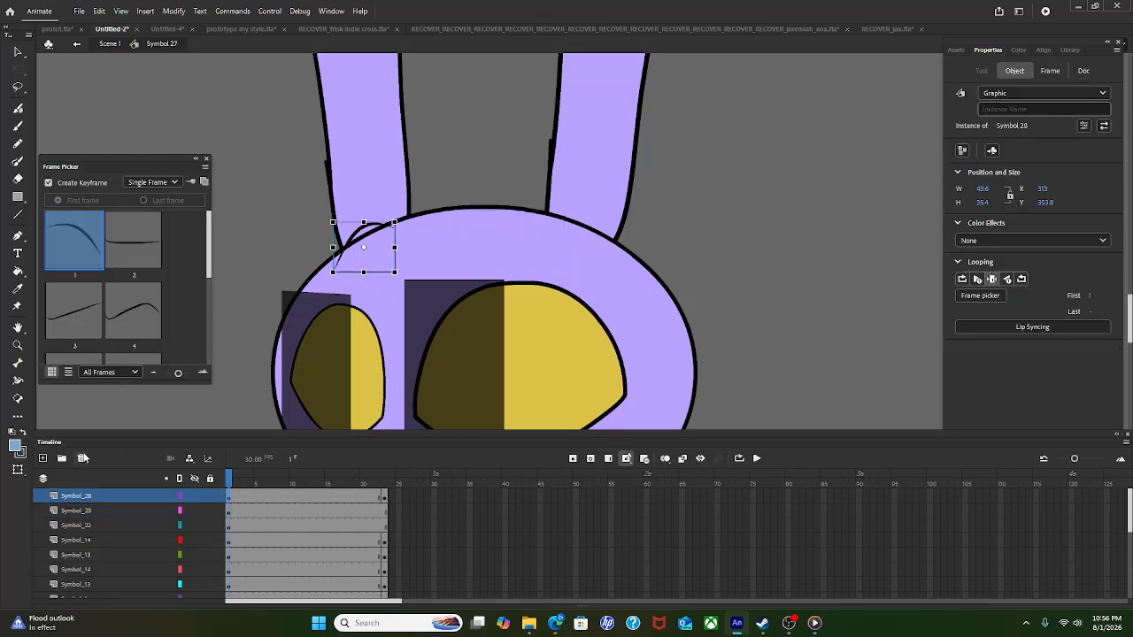
scroll(684, 256, down, 4)
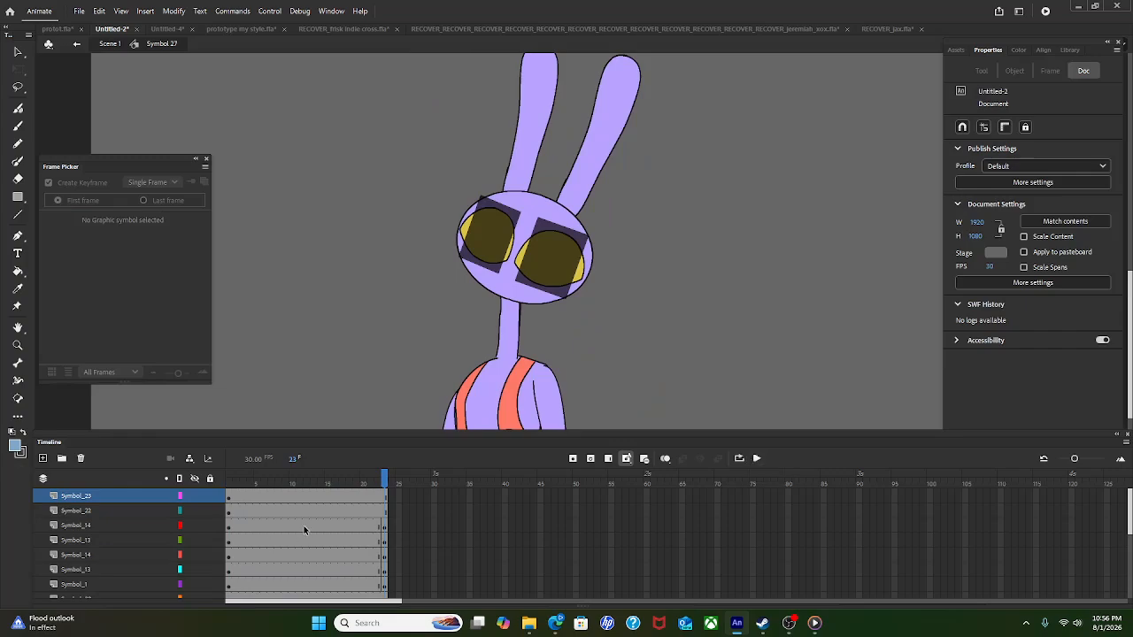
Step: Check frames 1 and 23, then select everything on frame 23
click(231, 503)
scroll(368, 559, down, 2)
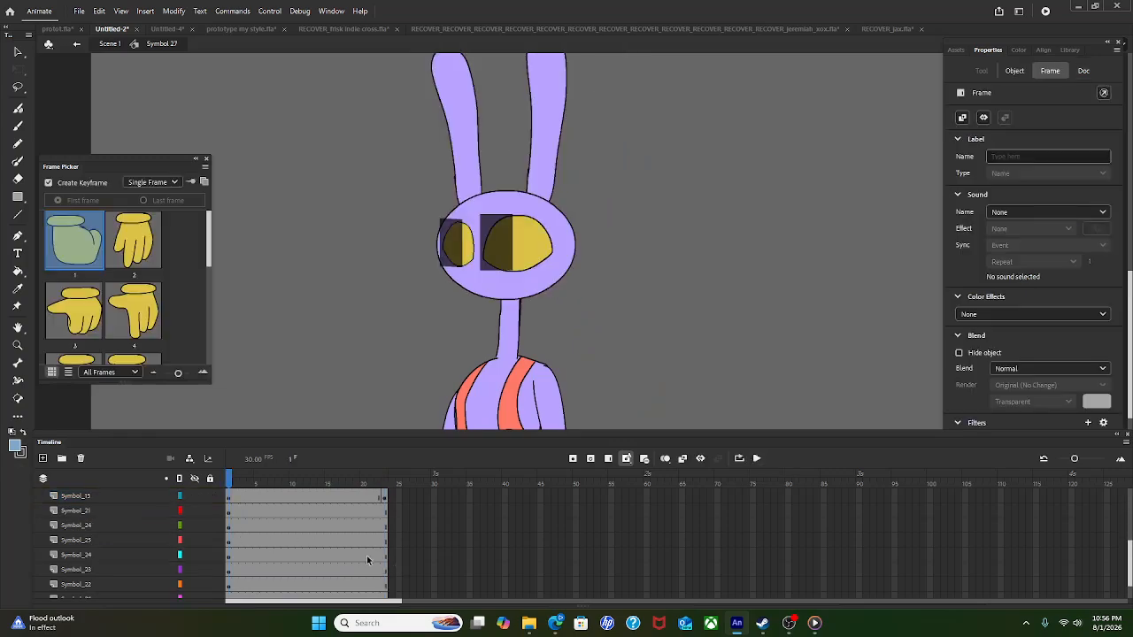
scroll(393, 586, down, 2)
click(387, 587)
scroll(390, 517, up, 5)
click(385, 500)
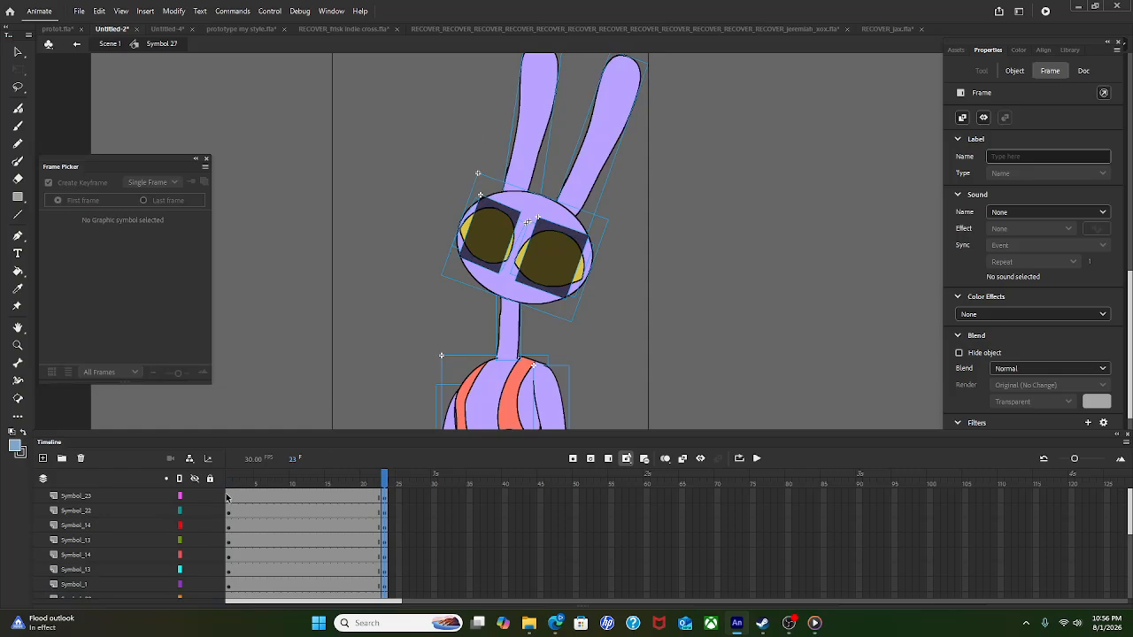
click(227, 498)
scroll(229, 501, down, 5)
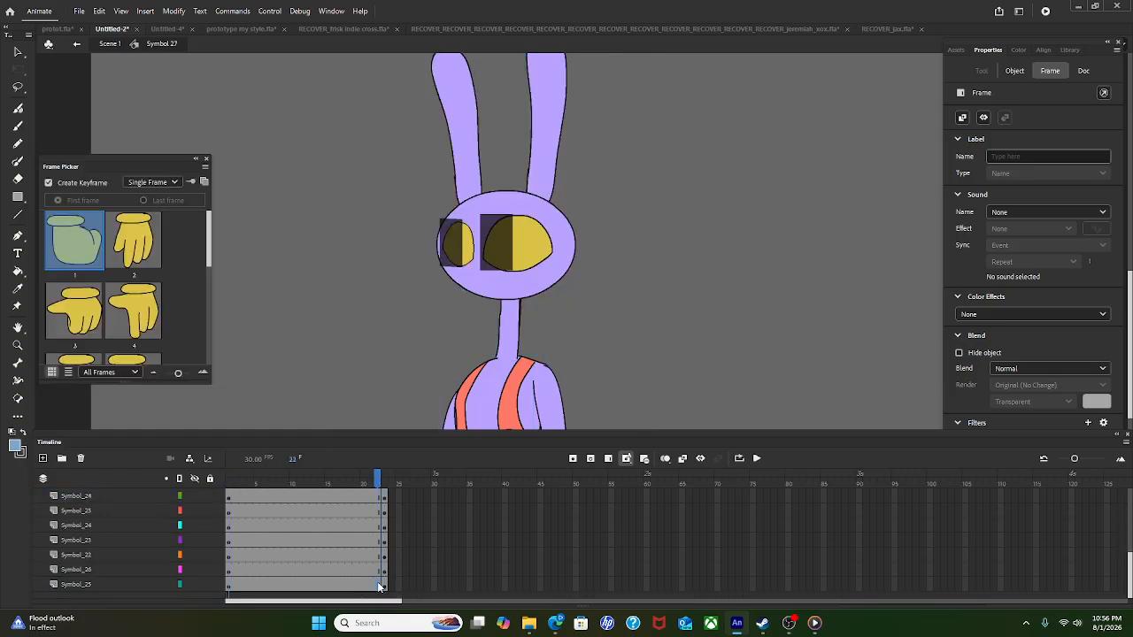
shift+click(378, 587)
right_click(334, 561)
click(461, 221)
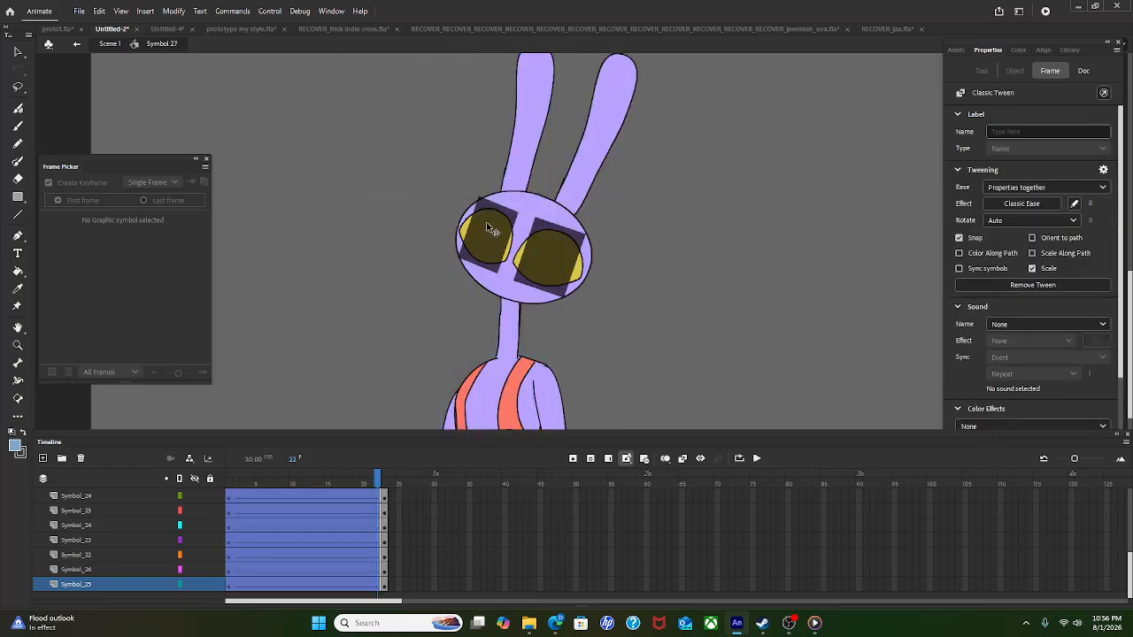
click(1022, 203)
click(763, 259)
double_click(763, 260)
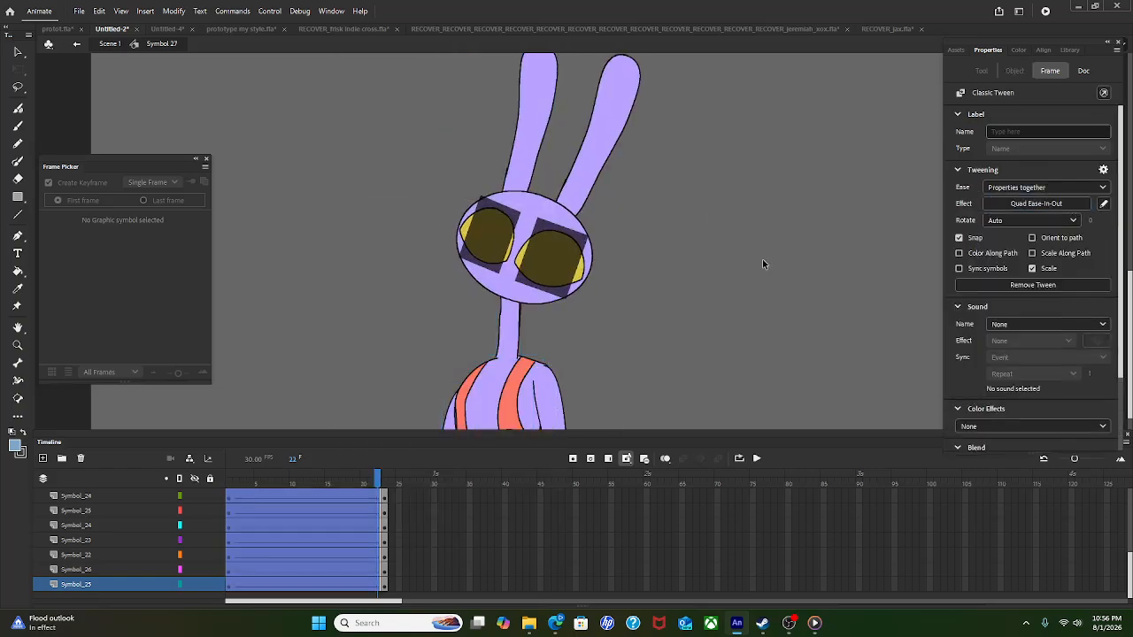
click(763, 311)
click(757, 458)
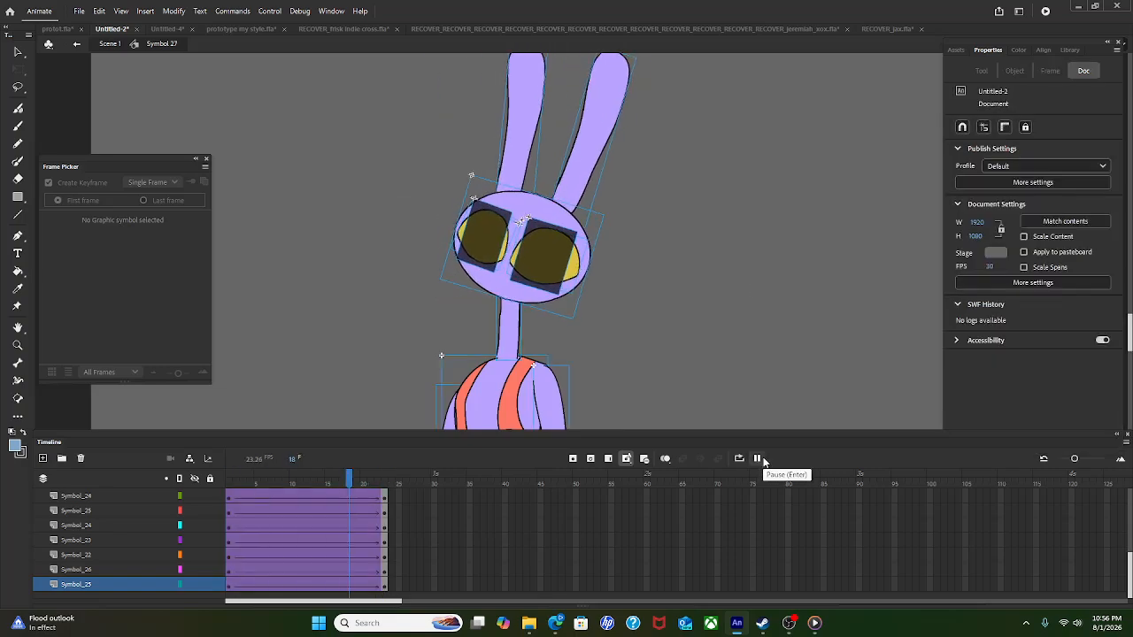
click(292, 540)
click(255, 543)
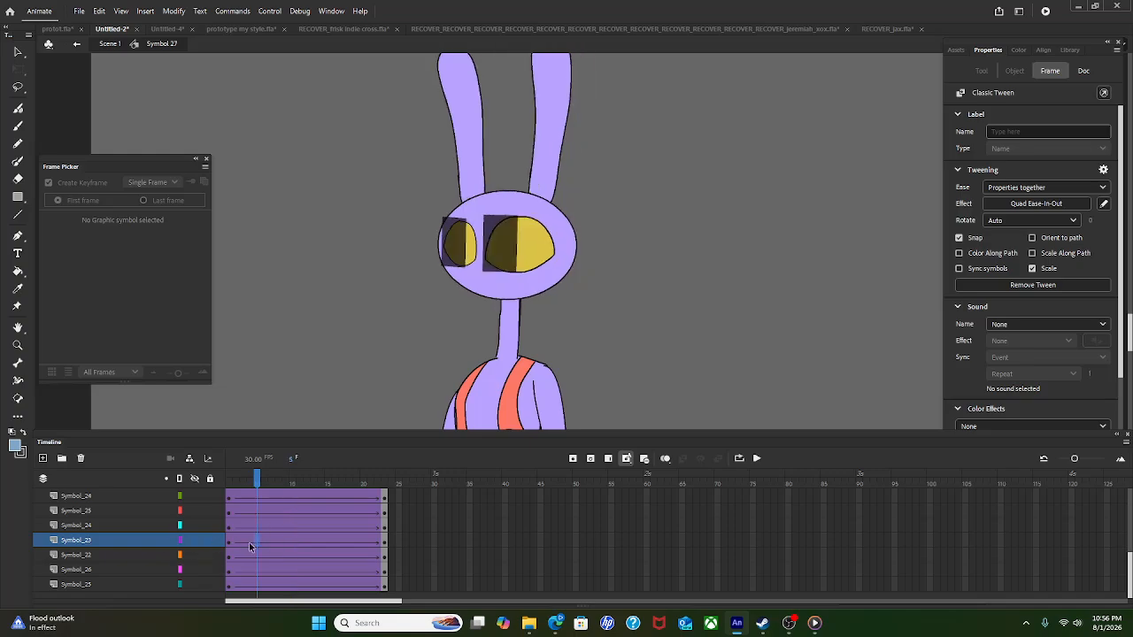
click(231, 541)
click(656, 395)
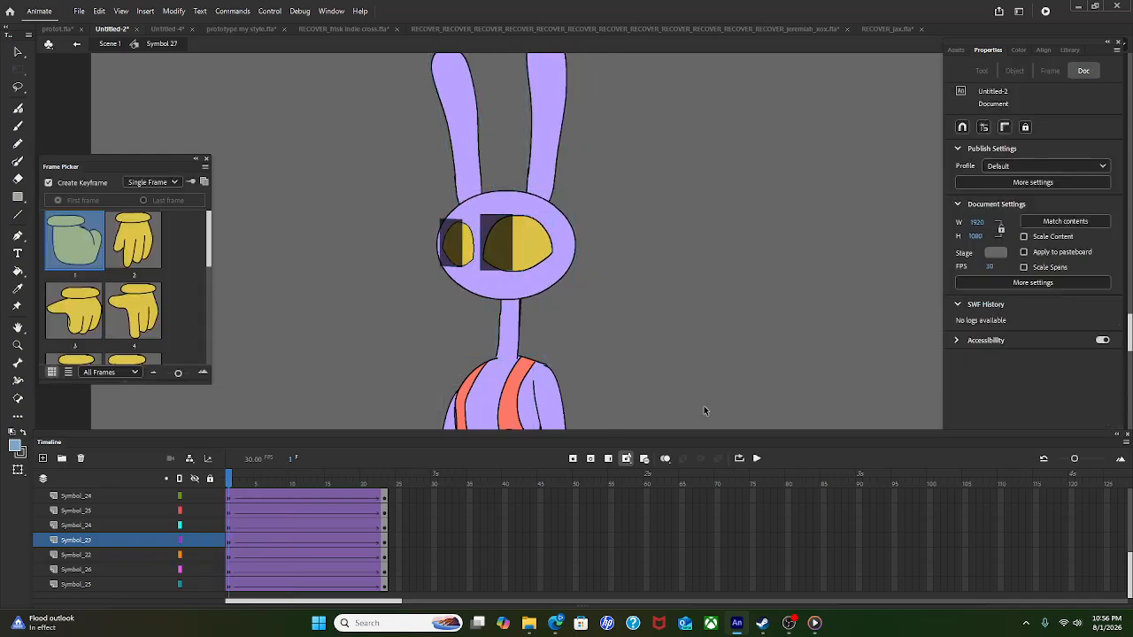
click(757, 459)
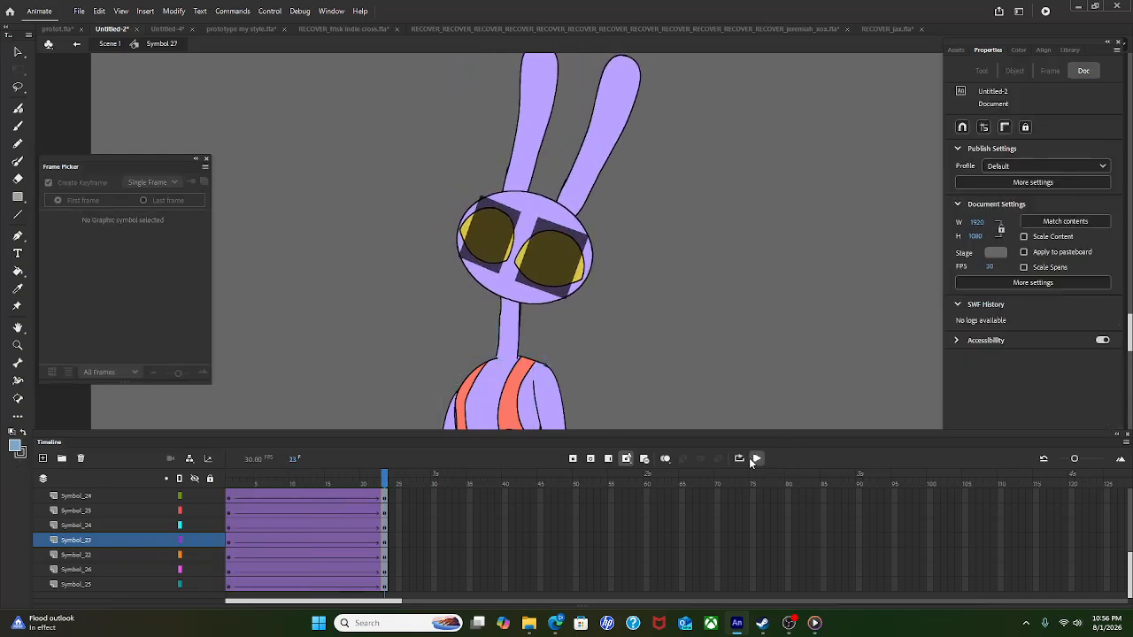
click(767, 472)
click(757, 459)
click(380, 496)
click(384, 496)
click(828, 418)
click(758, 457)
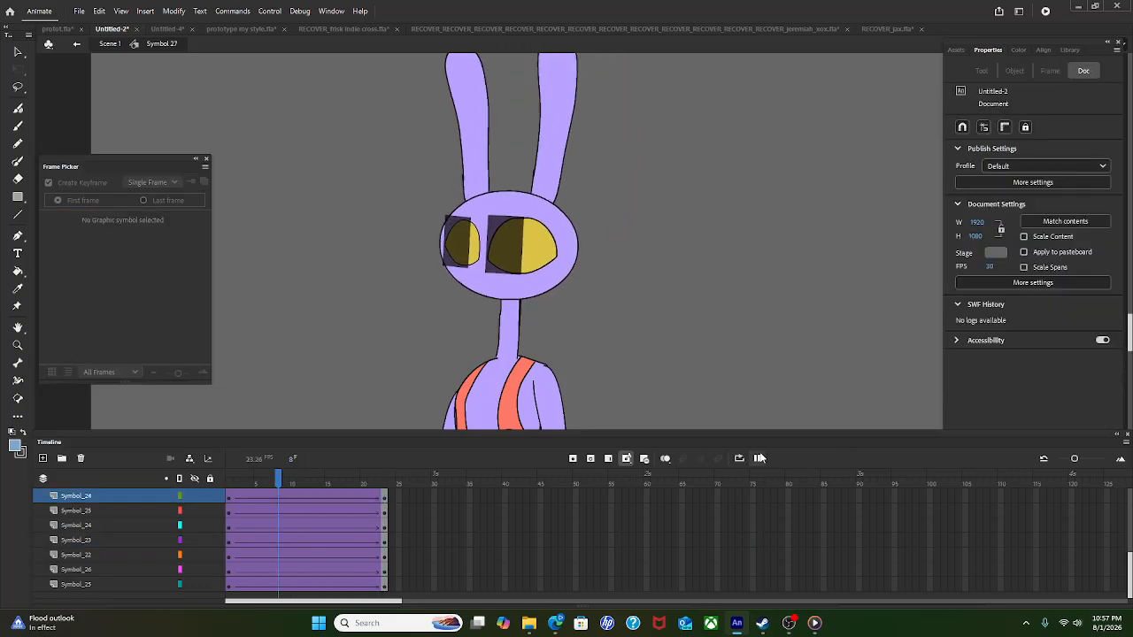
Step: Make the right eye graphic start at frame 11 and set its Looping to Loop
click(523, 272)
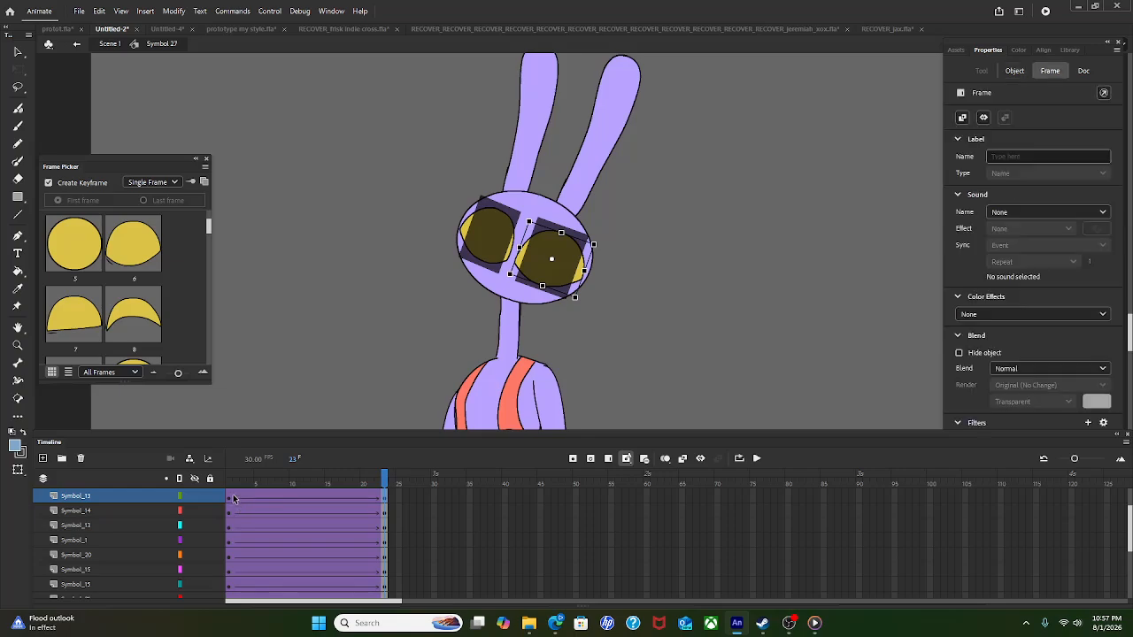
click(233, 498)
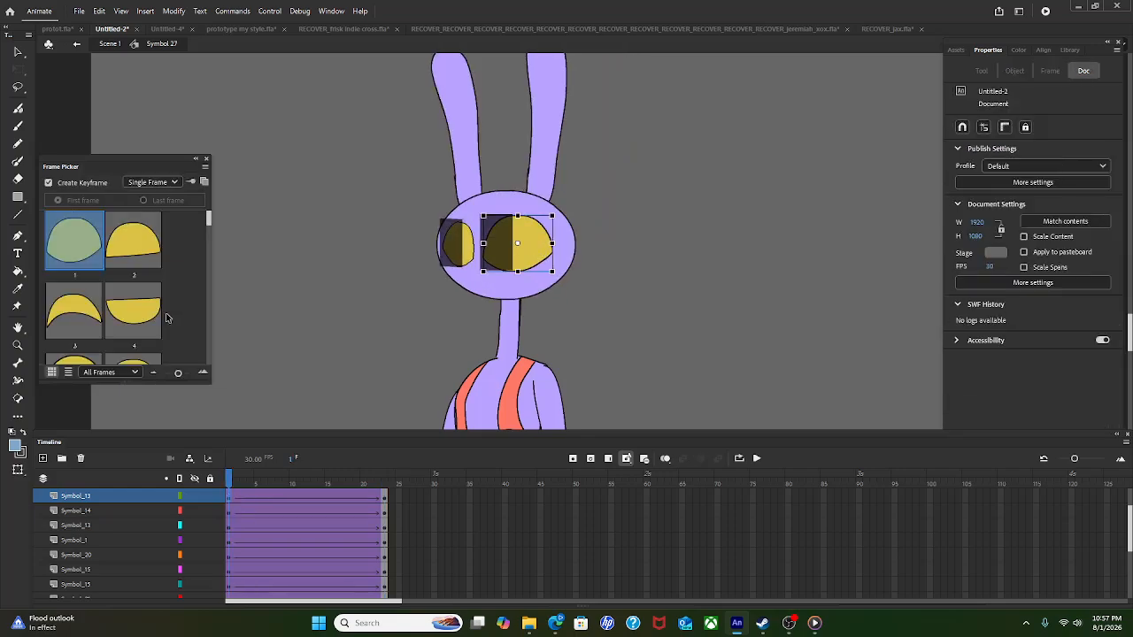
scroll(159, 318, down, 2)
scroll(127, 258, down, 4)
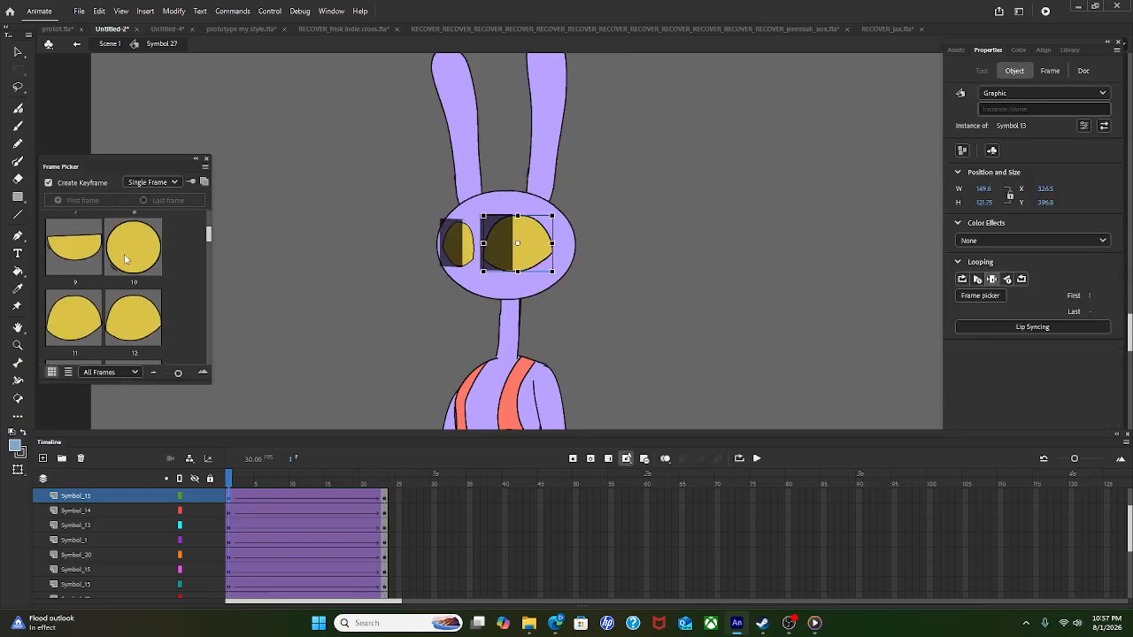
scroll(128, 261, up, 2)
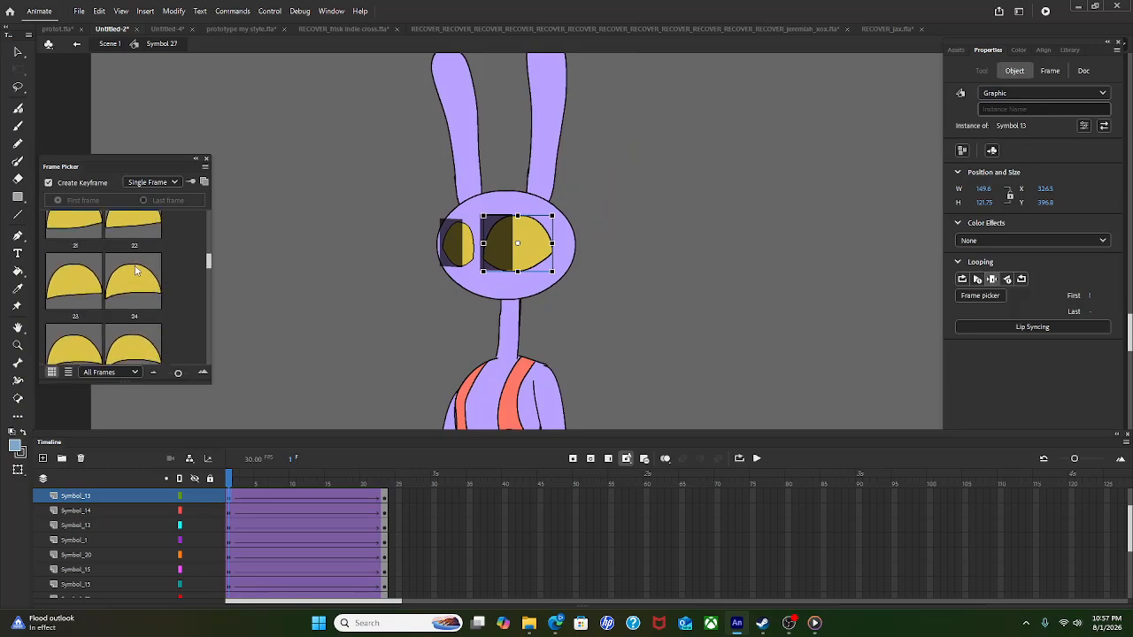
scroll(138, 273, down, 1)
click(82, 328)
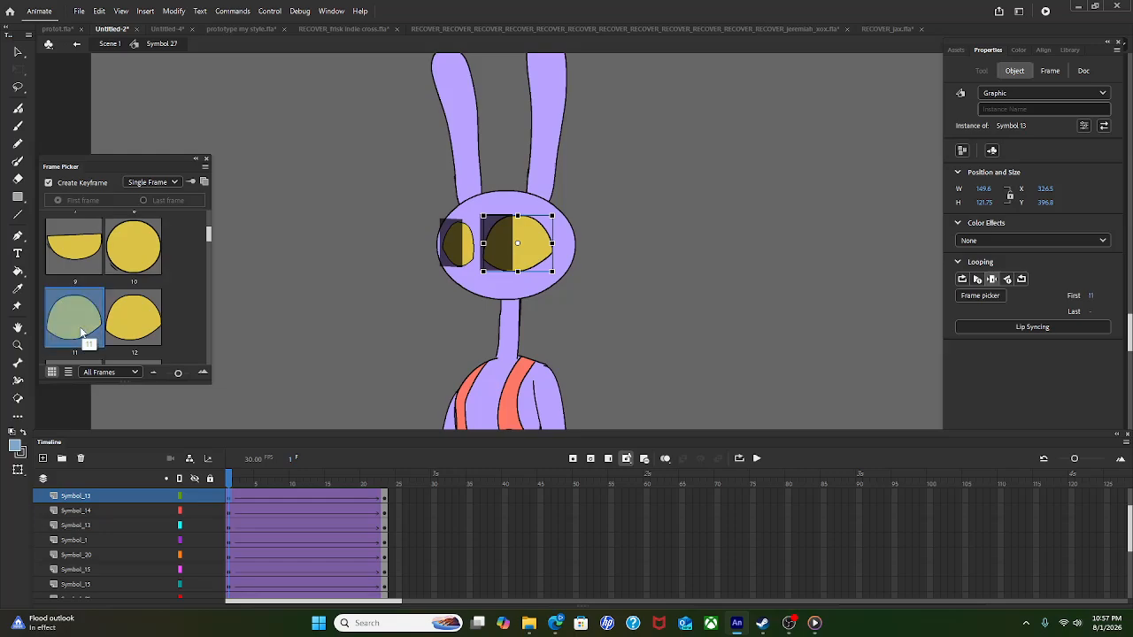
click(963, 280)
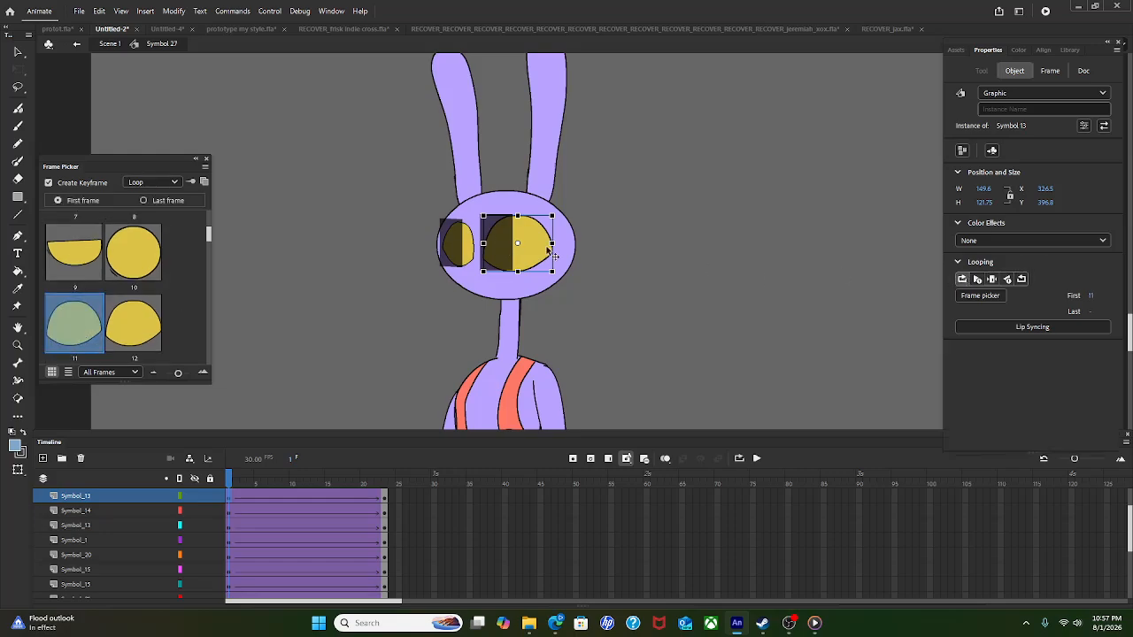
Step: Make the left eye graphic start at frame 11 too
click(467, 253)
scroll(89, 287, down, 3)
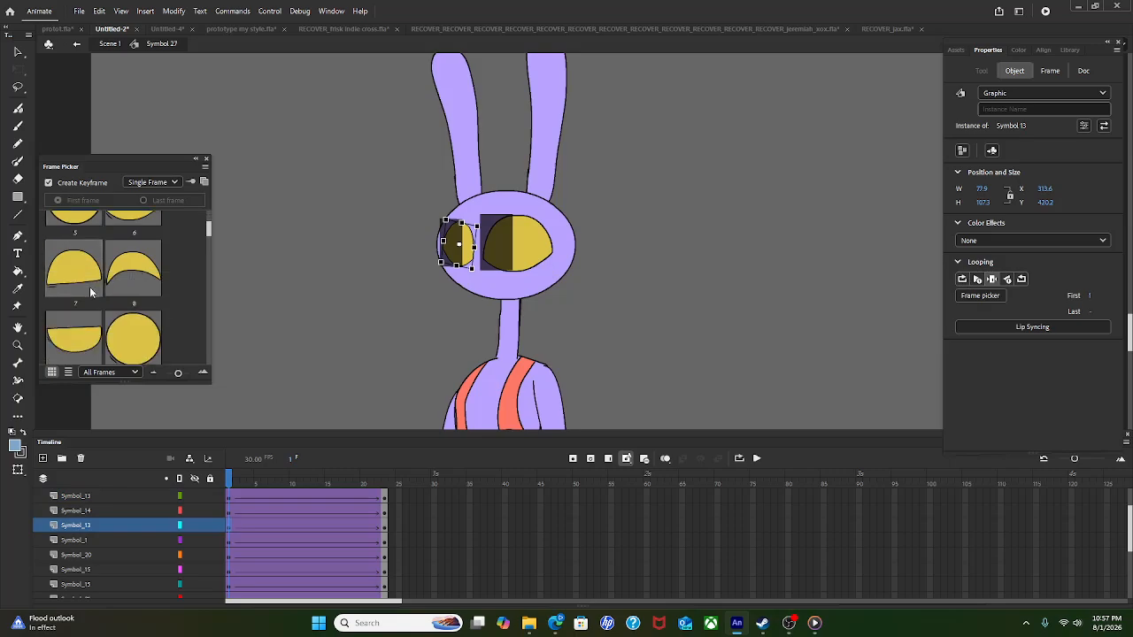
scroll(72, 276, down, 2)
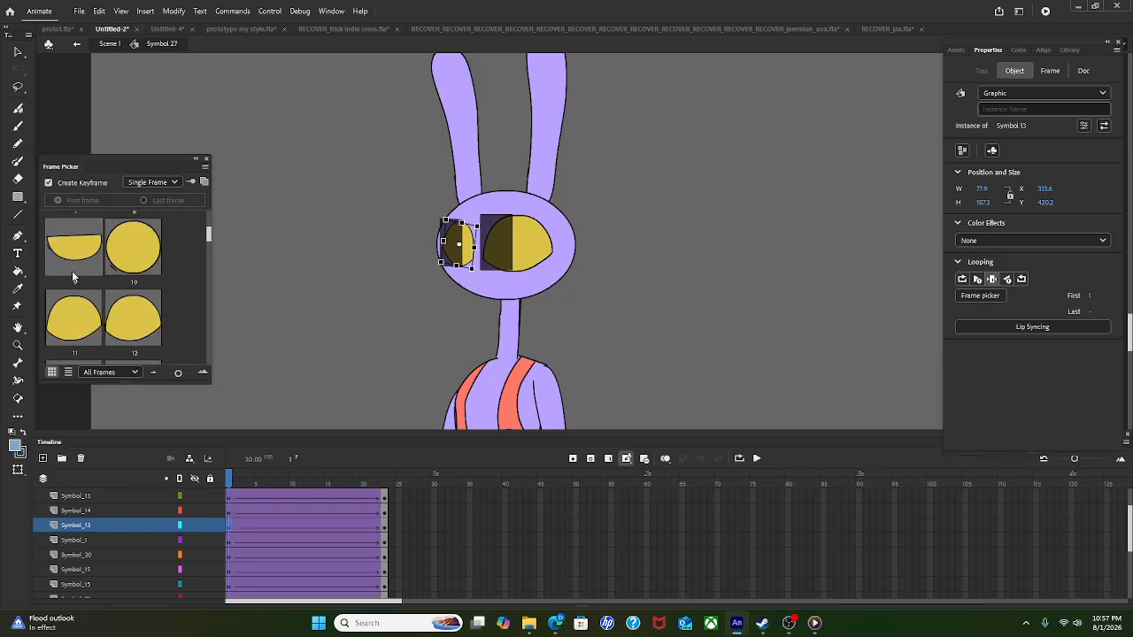
click(66, 308)
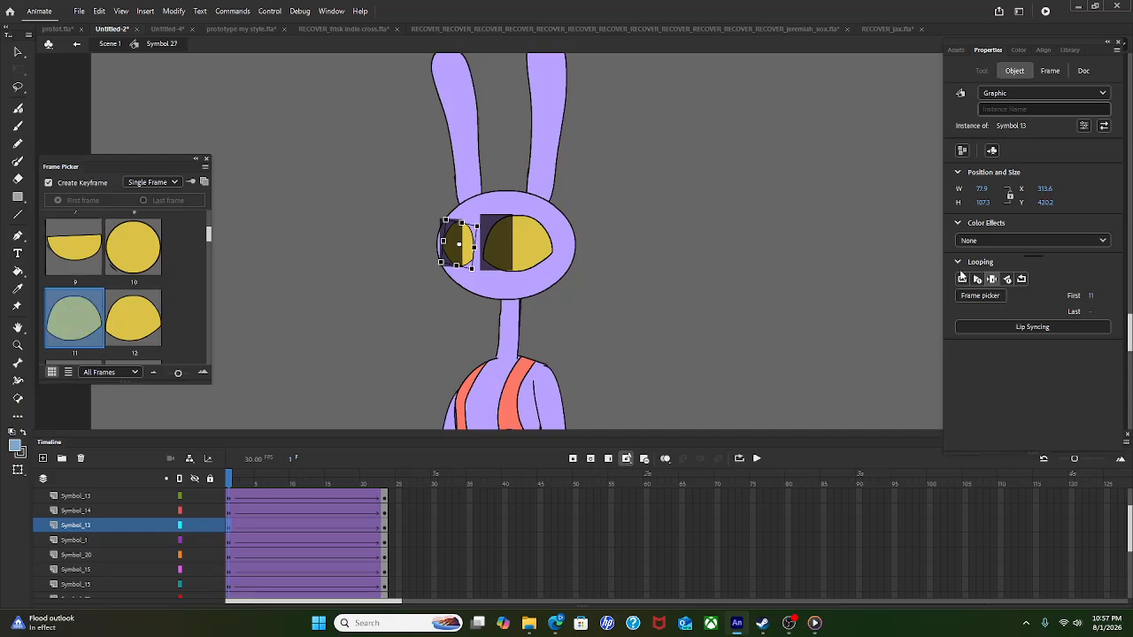
Step: Preview the animation to check the eyes, then return to frame 1
click(799, 296)
click(757, 458)
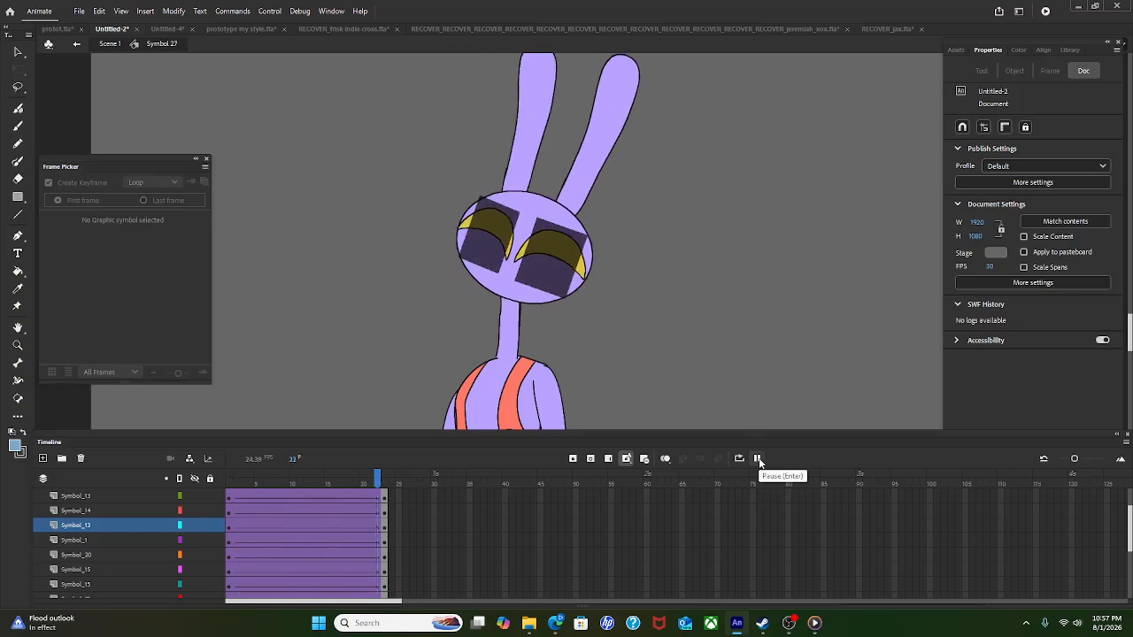
click(758, 461)
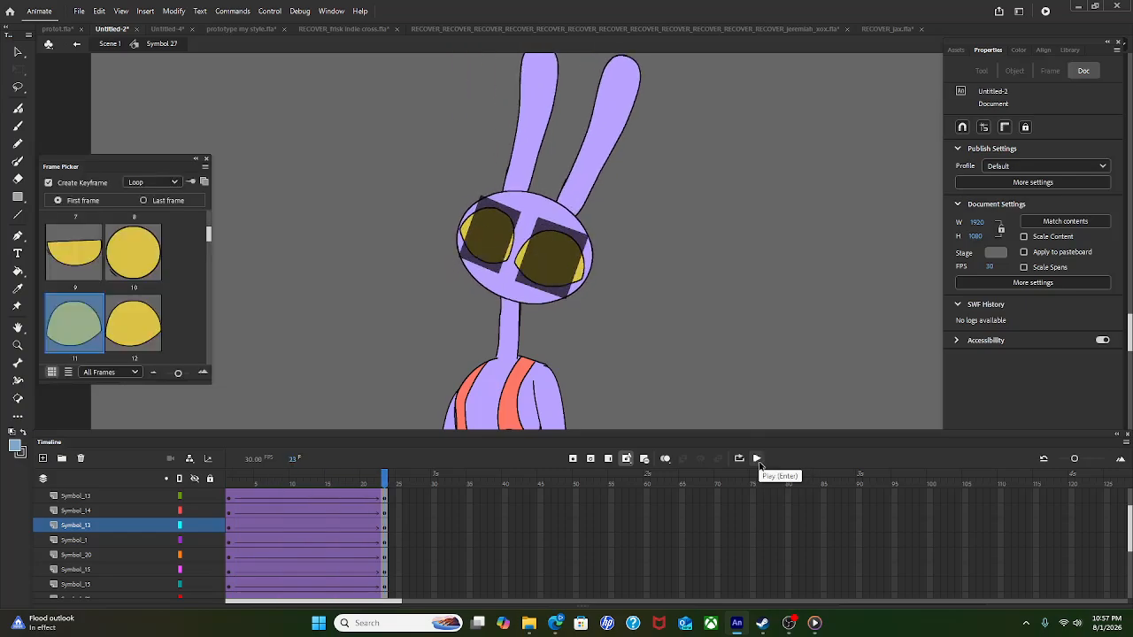
key(ctrl+z)
key(ctrl+z)
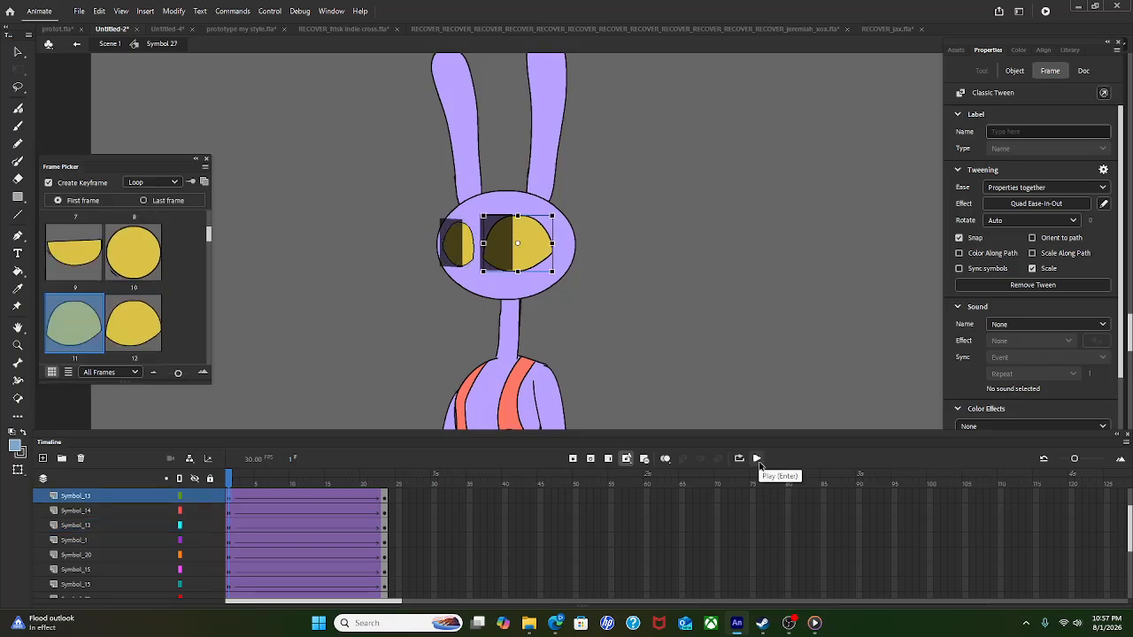
click(759, 460)
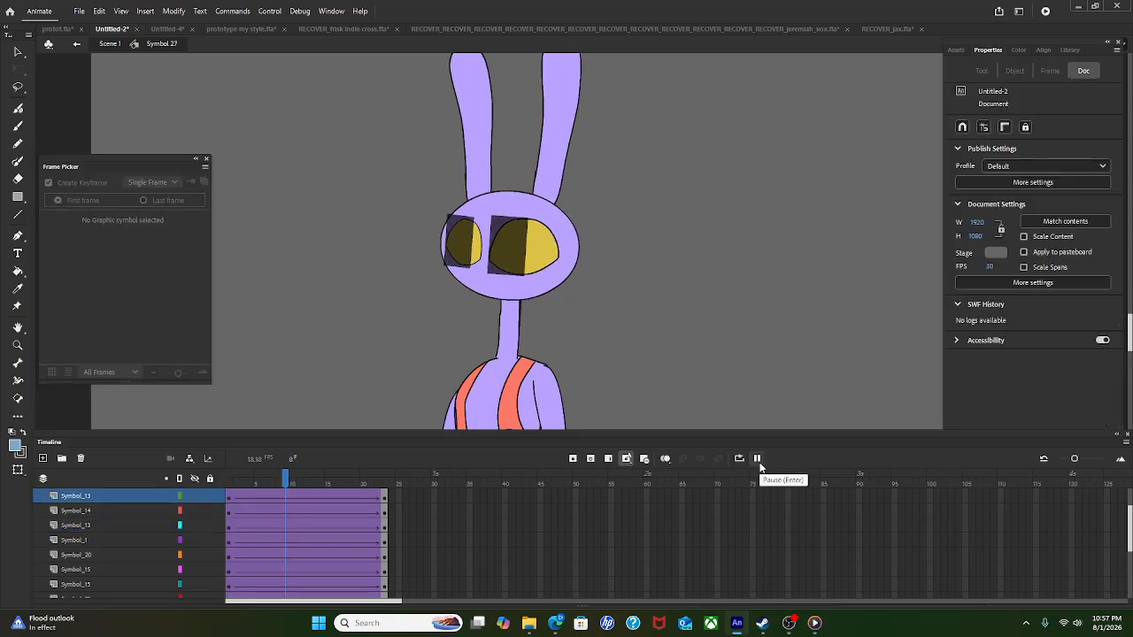
click(759, 461)
click(759, 460)
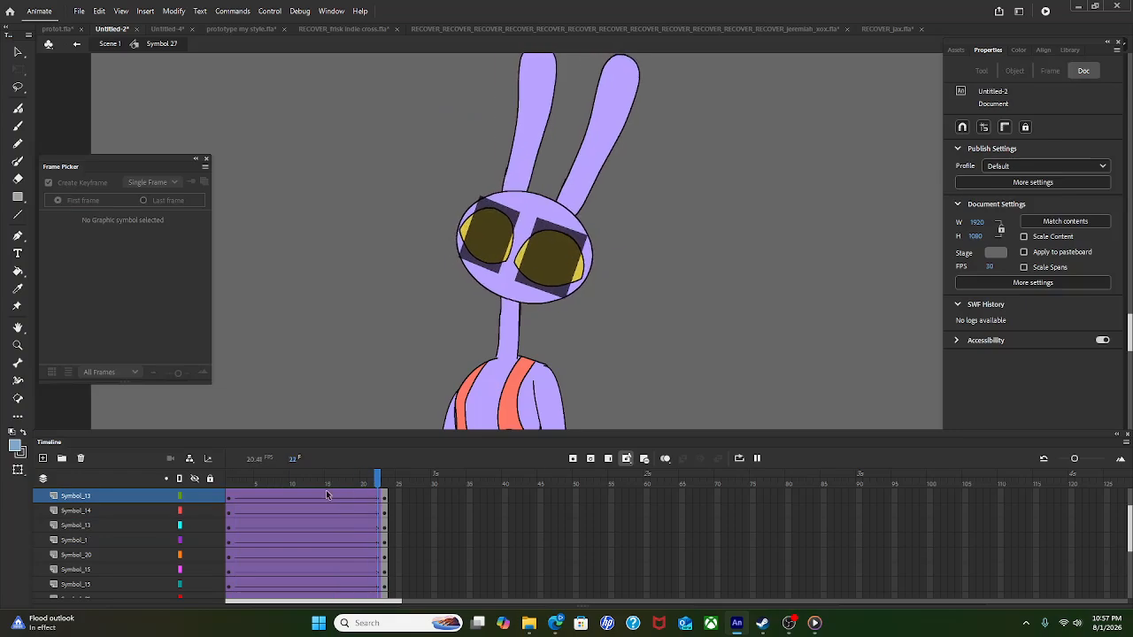
click(236, 497)
Step: Edit Symbol 14 so its shading rectangles display solid black, then return to Symbol 27
click(230, 498)
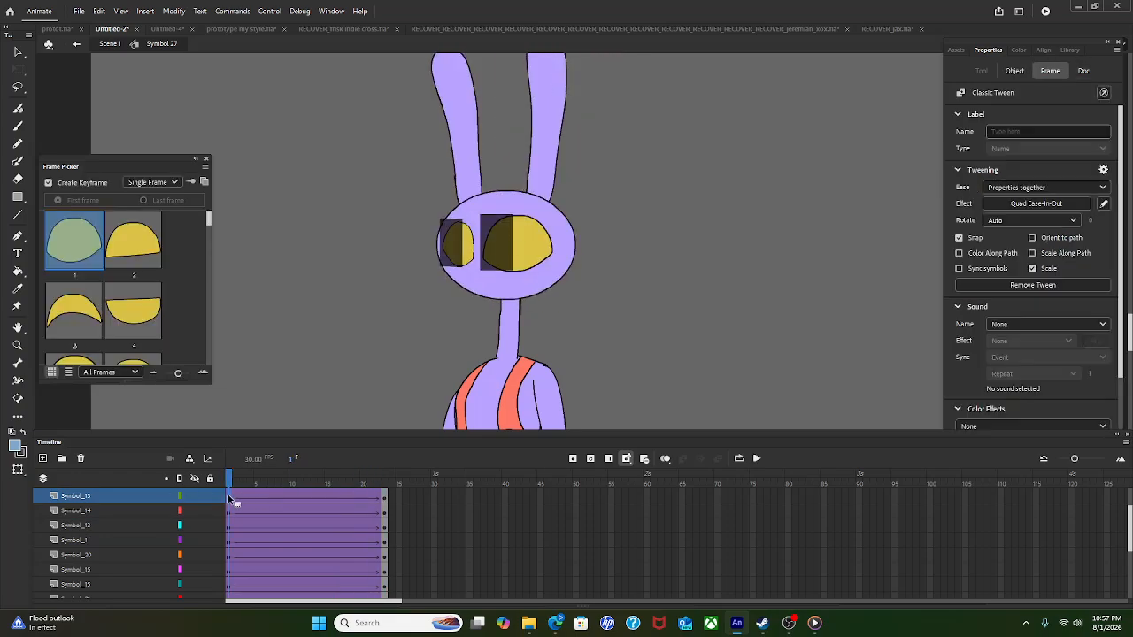
click(318, 387)
scroll(489, 258, up, 1)
scroll(489, 258, up, 2)
click(491, 262)
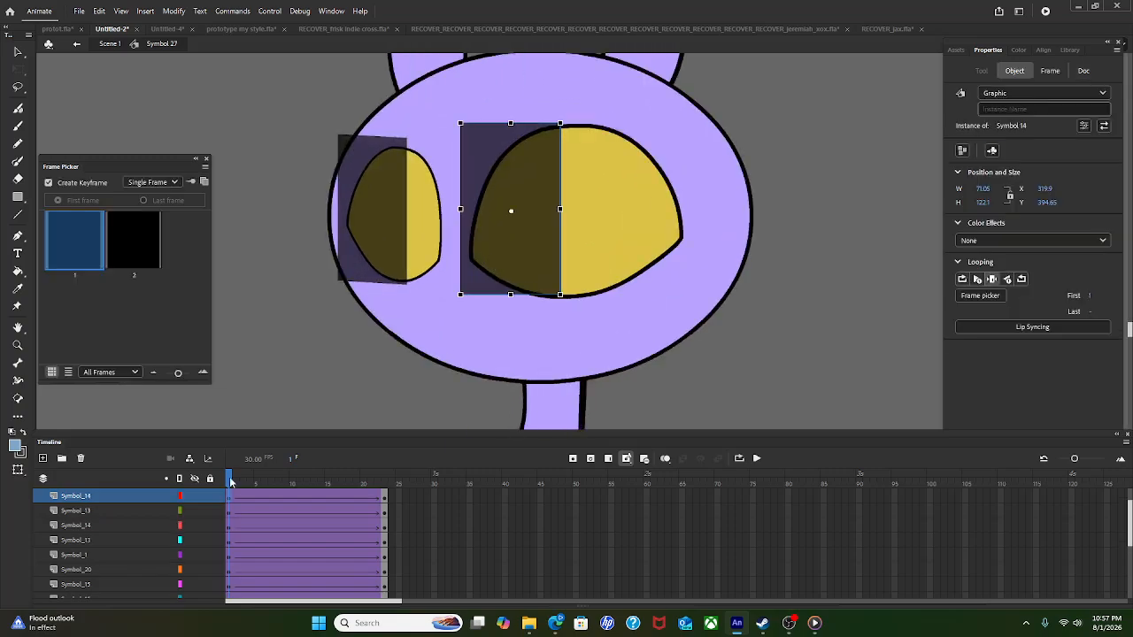
double_click(540, 266)
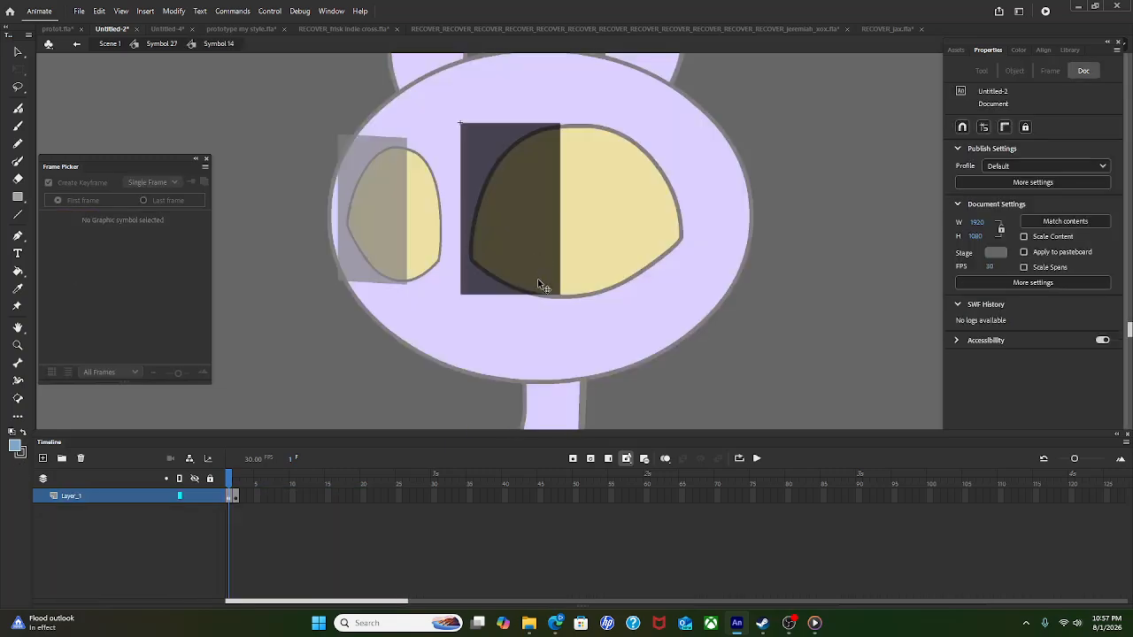
click(645, 458)
click(162, 44)
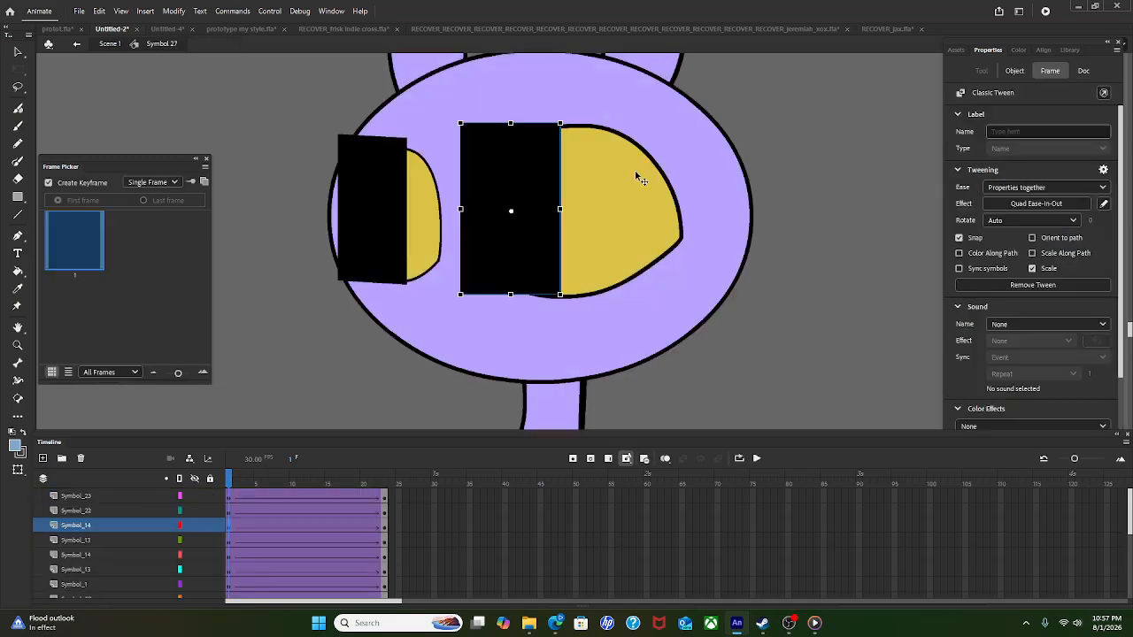
Step: Copy all frames of the right eye's Symbol_13 layer
scroll(647, 177, down, 2)
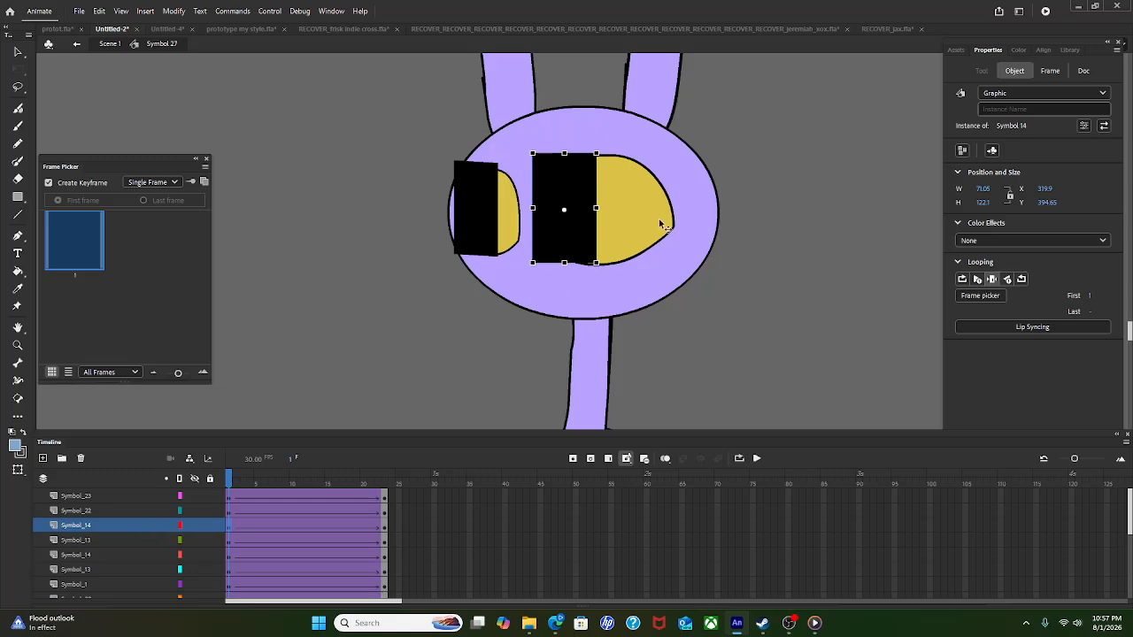
click(617, 228)
click(260, 540)
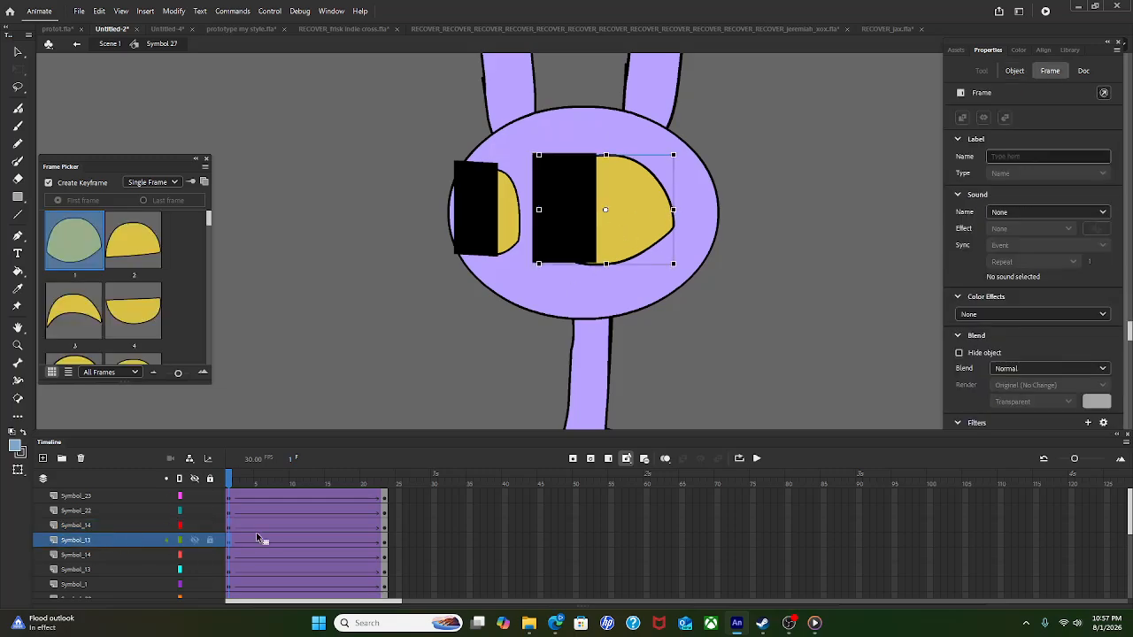
right_click(251, 542)
click(319, 359)
Step: Add a new layer above the Symbol_14 rectangle layer and paste the eye frames into it
click(76, 526)
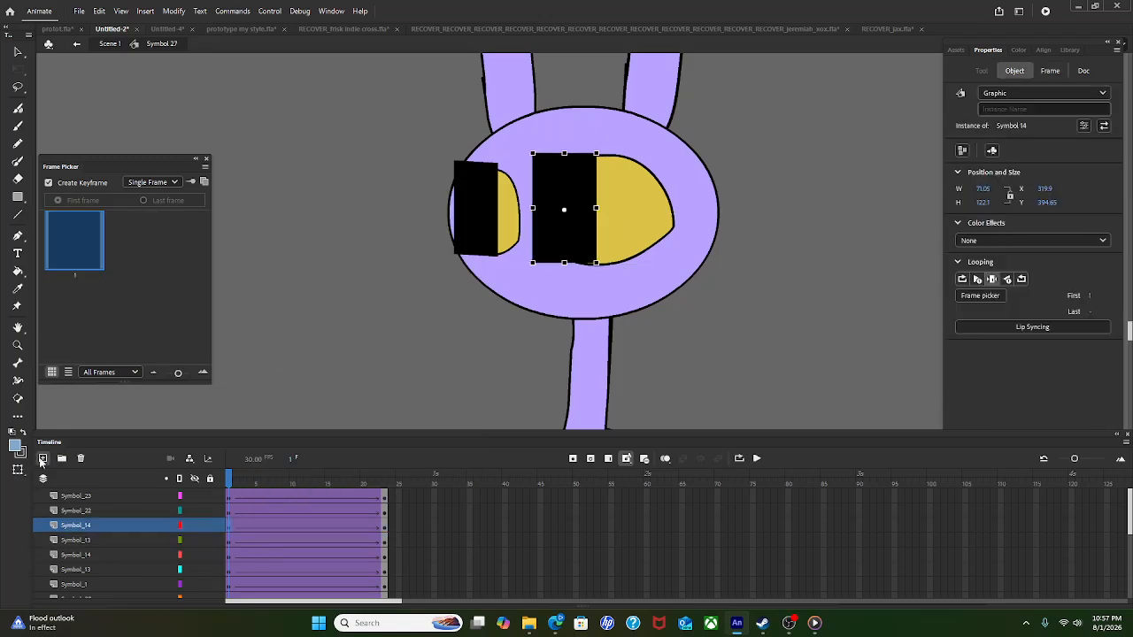
click(42, 459)
click(256, 524)
key(ctrl+alt+v)
Step: Paste the right eye frames into the new layer, make it a mask, and preview
right_click(231, 528)
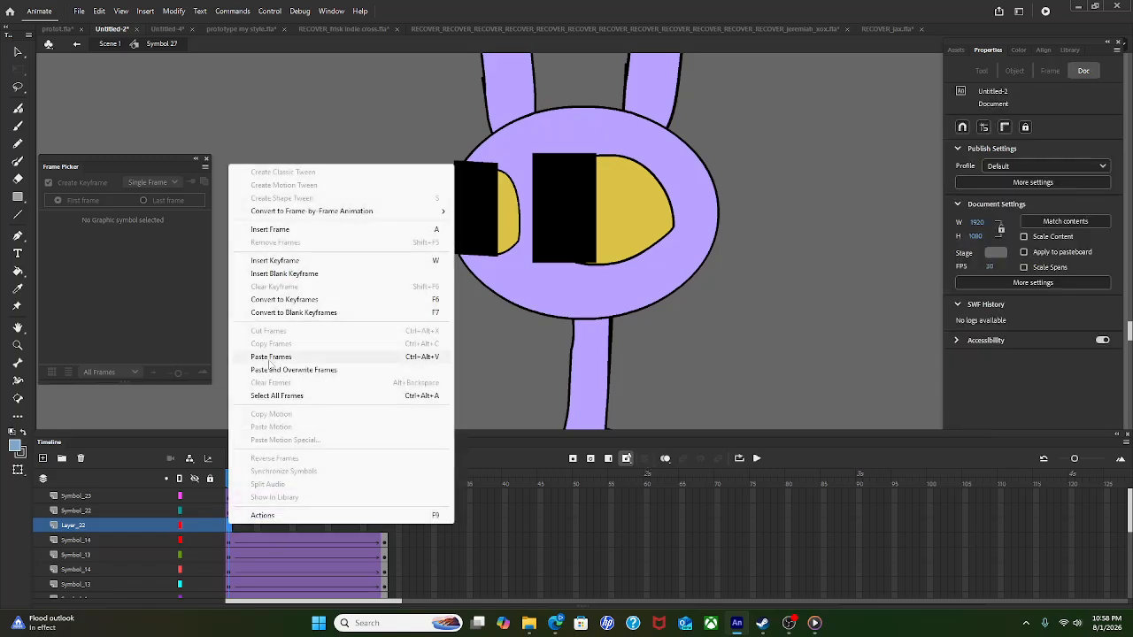
click(274, 359)
right_click(126, 525)
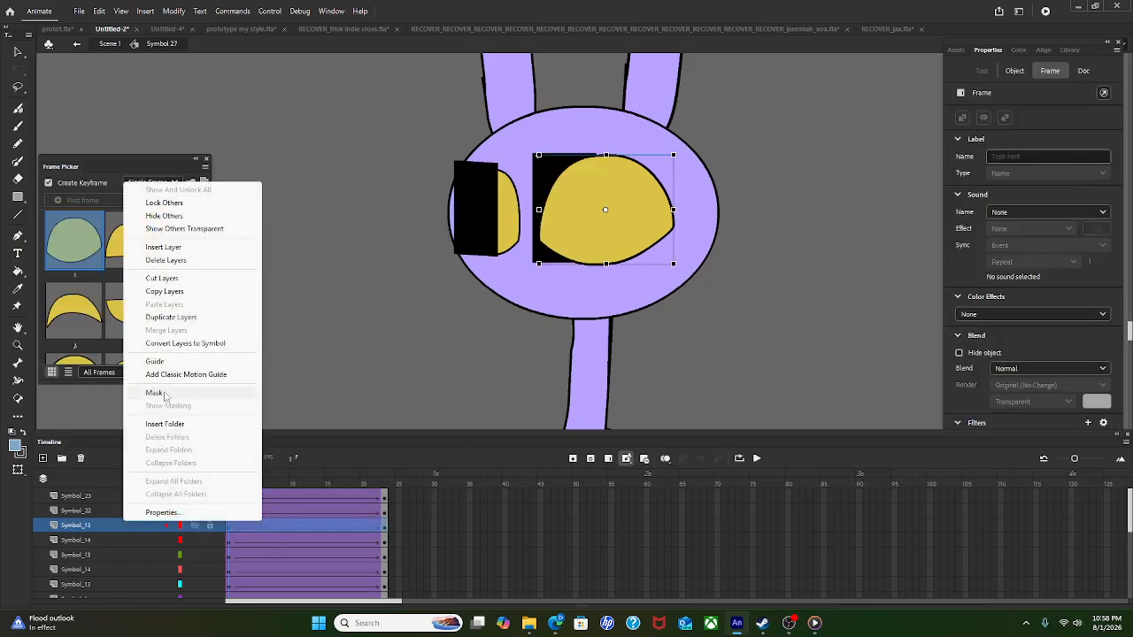
click(165, 393)
click(757, 459)
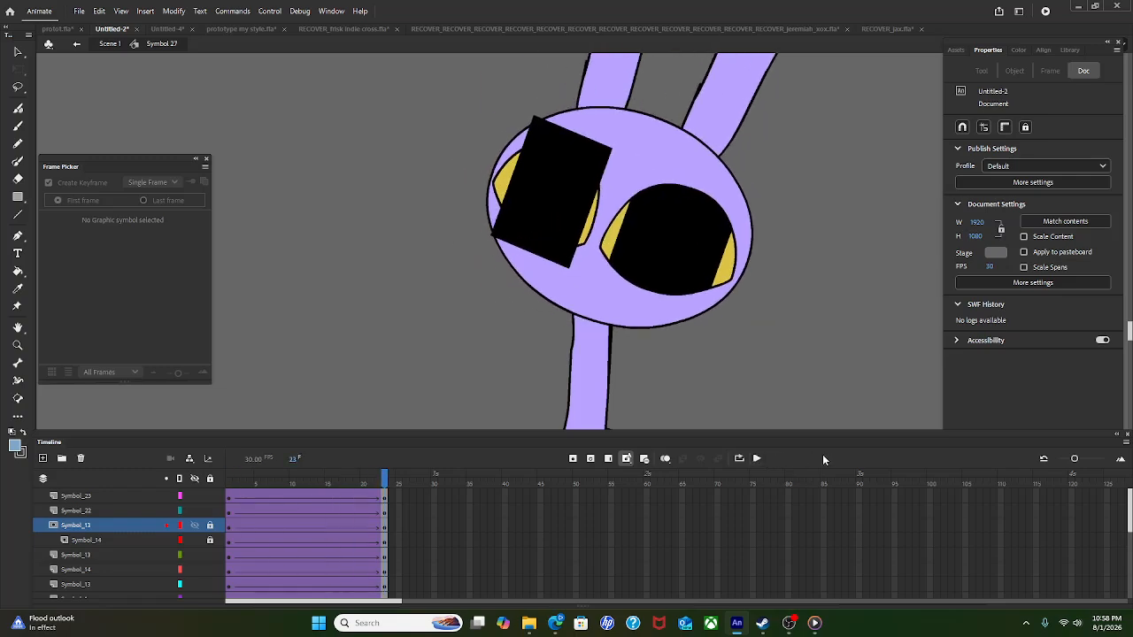
Step: Copy the left eye's frames and add a new layer above its black rectangle
click(506, 189)
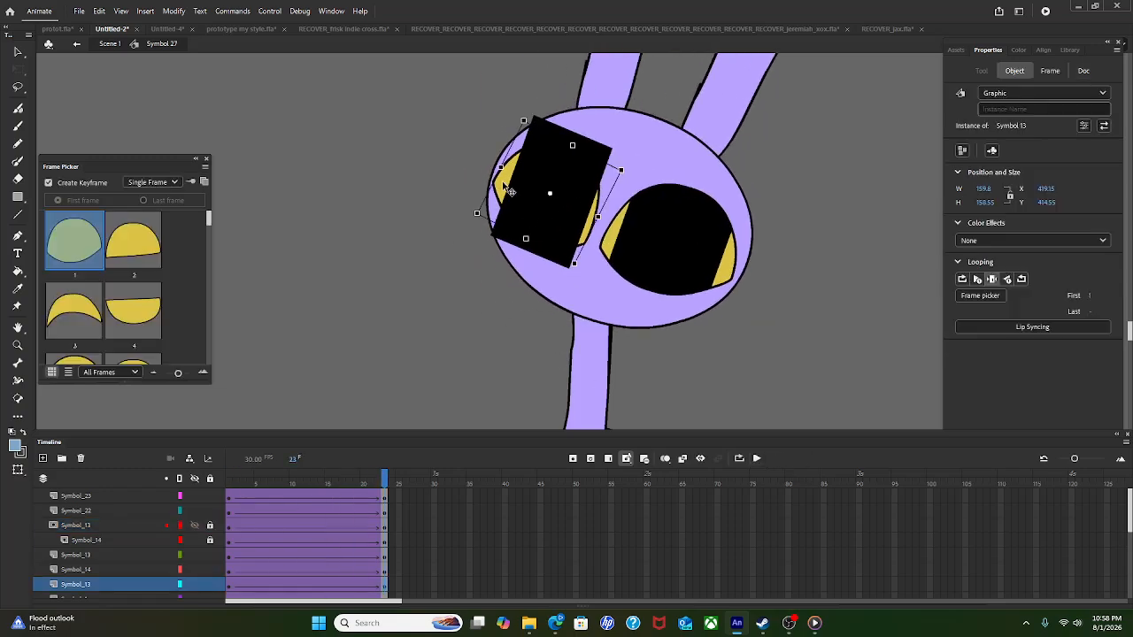
click(133, 591)
right_click(253, 591)
click(301, 400)
click(540, 219)
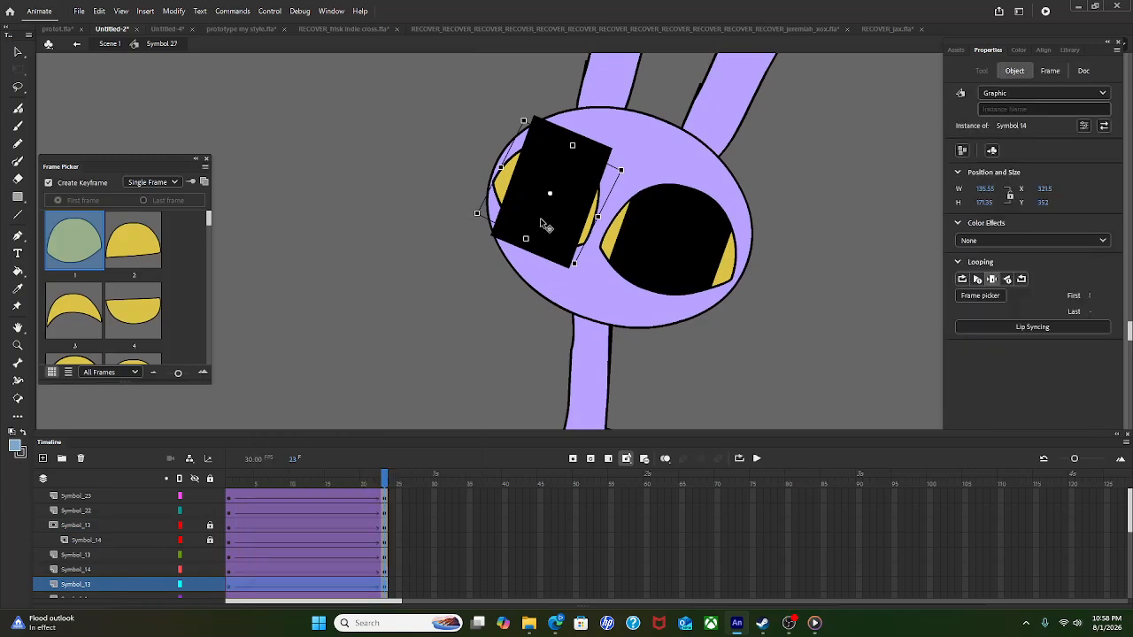
click(42, 459)
click(116, 574)
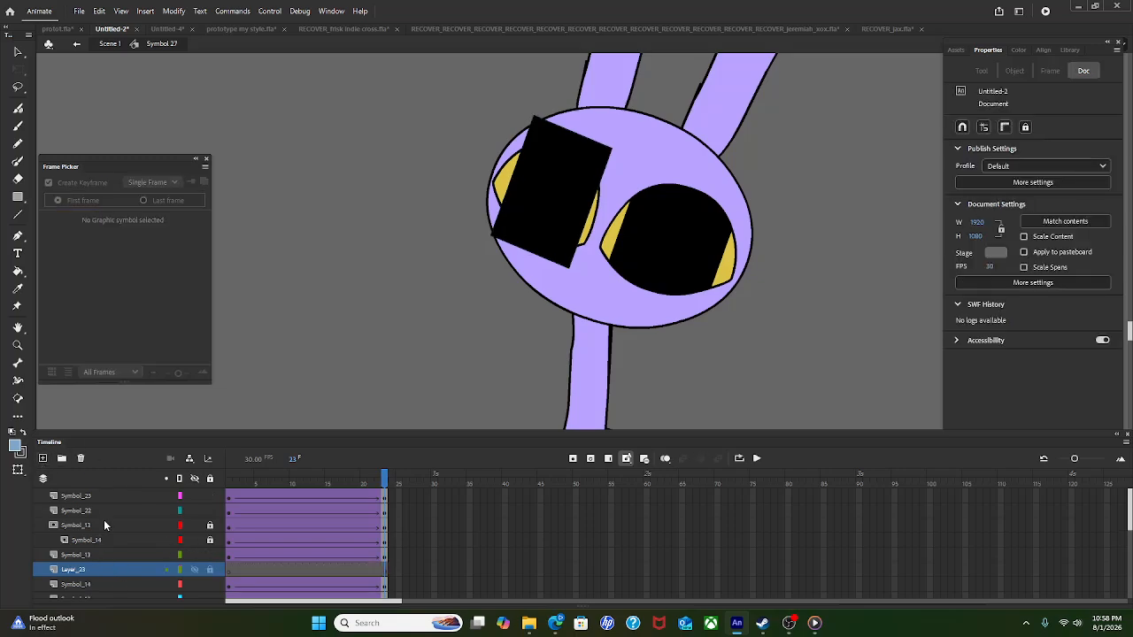
Step: Paste the left eye frames, make that layer mask the left rectangle, and preview
click(227, 569)
right_click(228, 569)
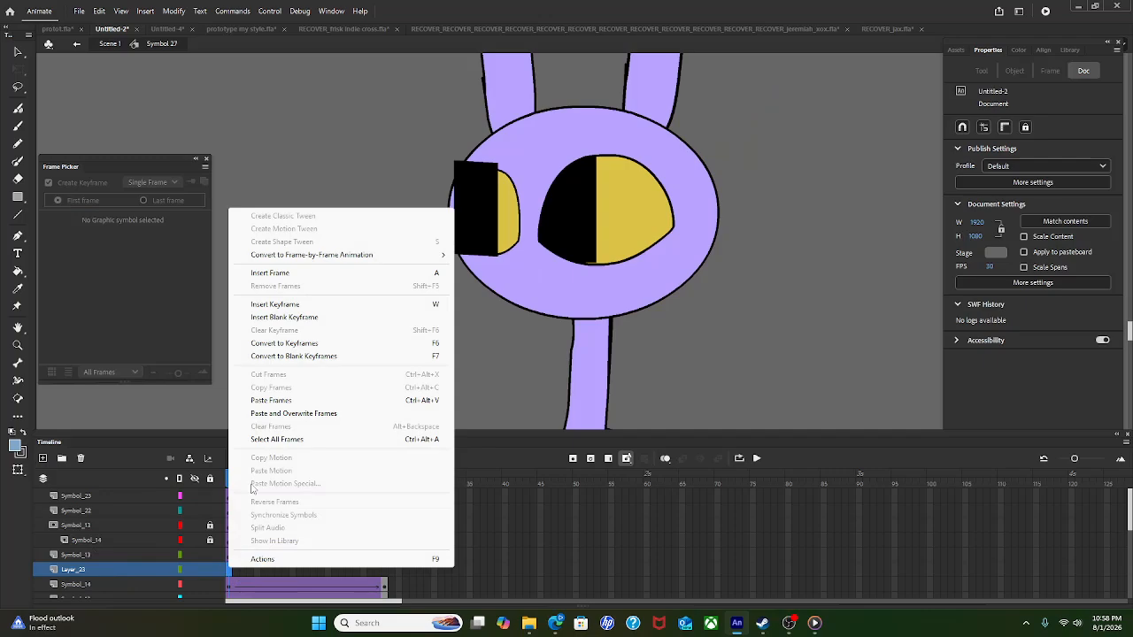
click(262, 413)
right_click(120, 569)
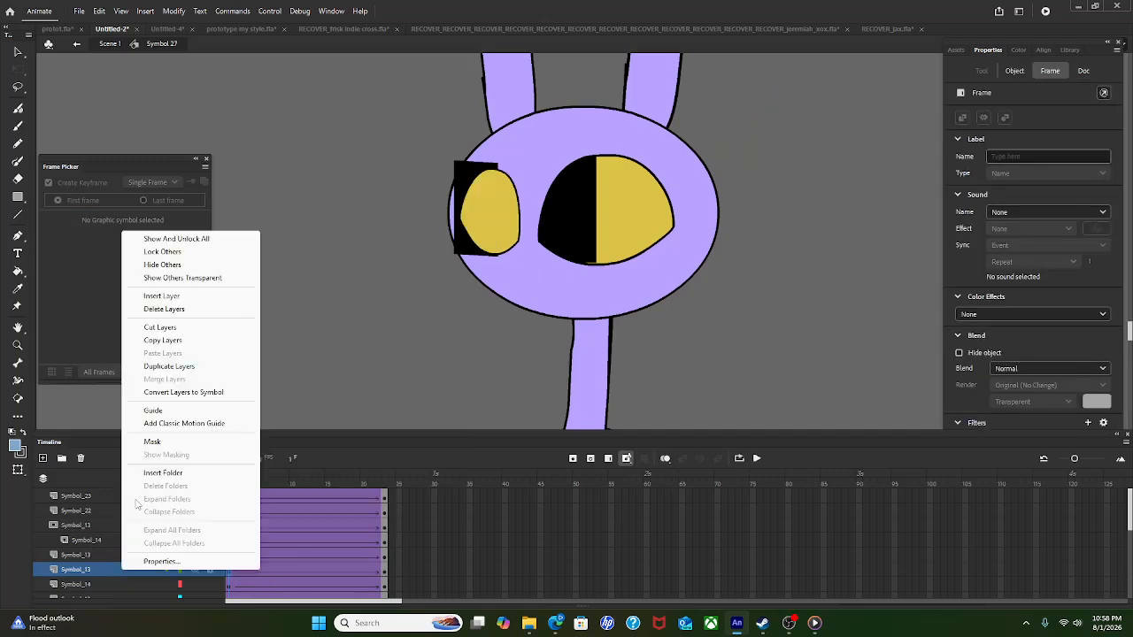
click(152, 441)
click(678, 417)
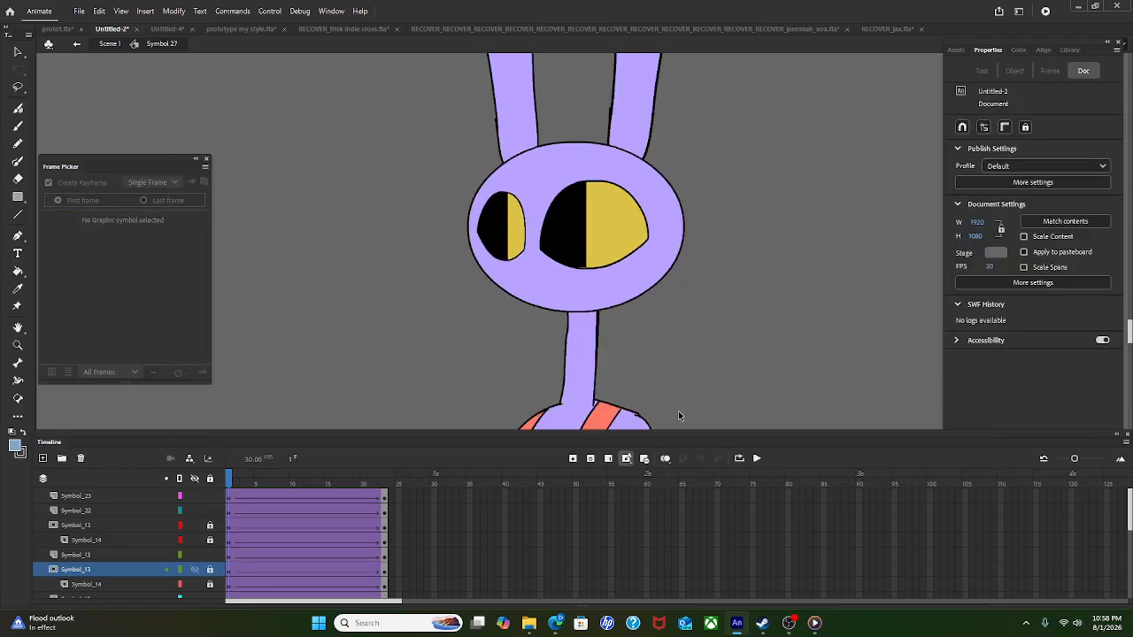
click(758, 460)
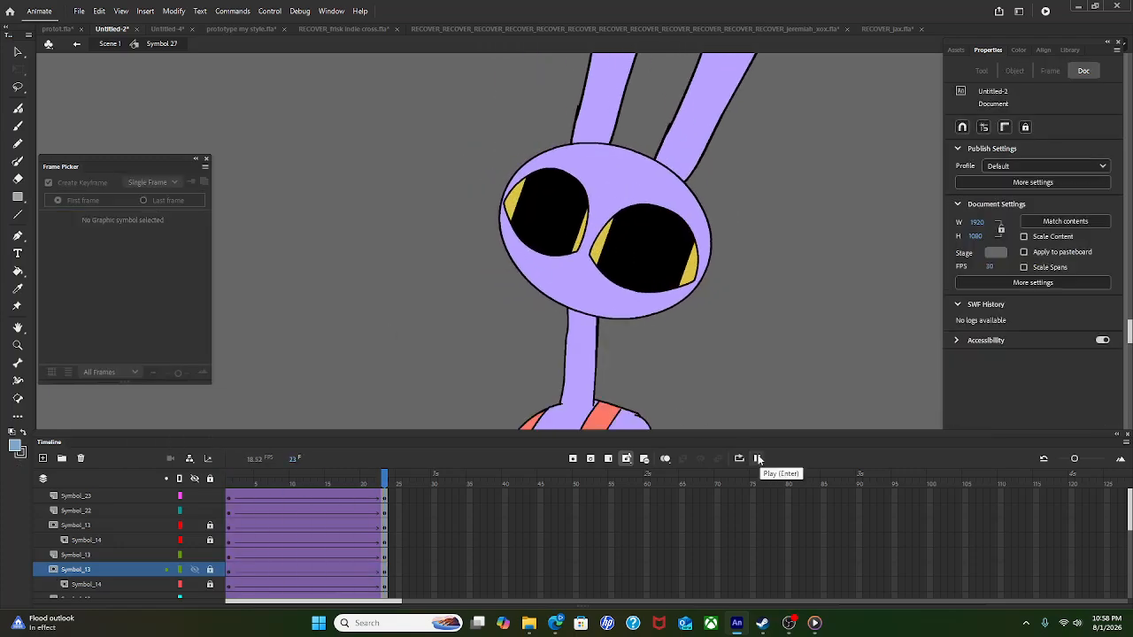
scroll(650, 349, down, 4)
click(757, 459)
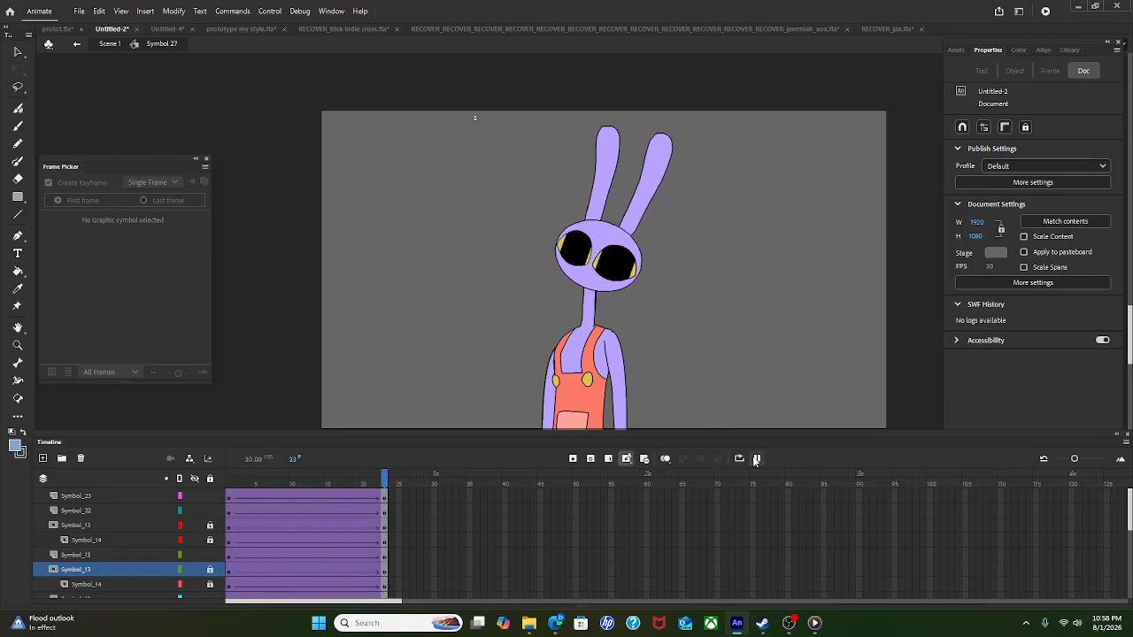
scroll(573, 193, up, 5)
scroll(608, 335, down, 5)
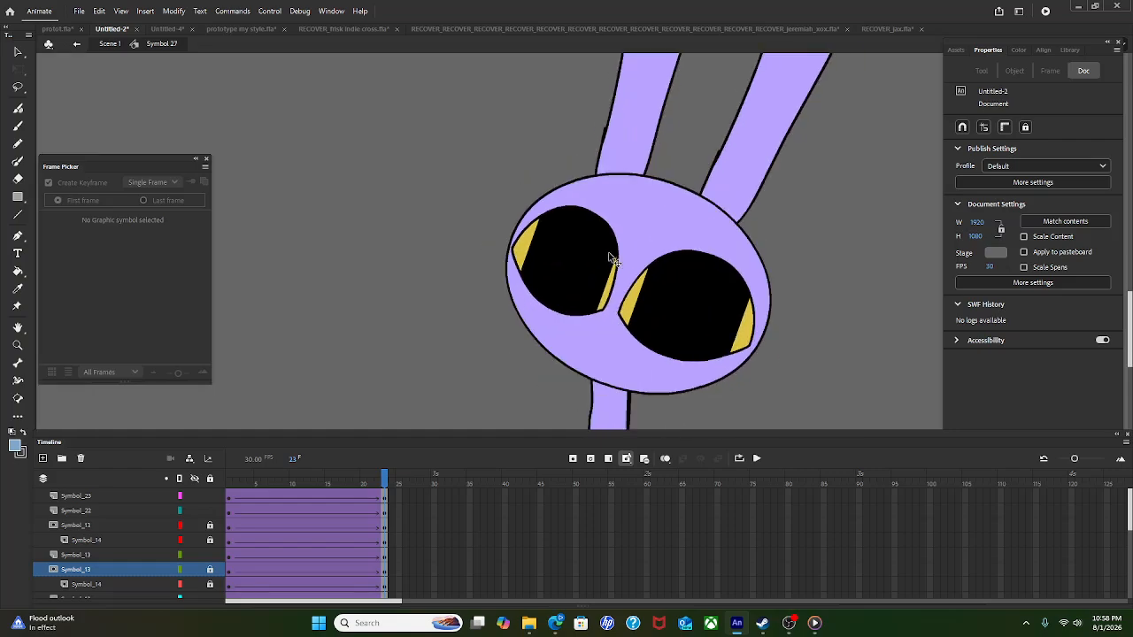
click(119, 44)
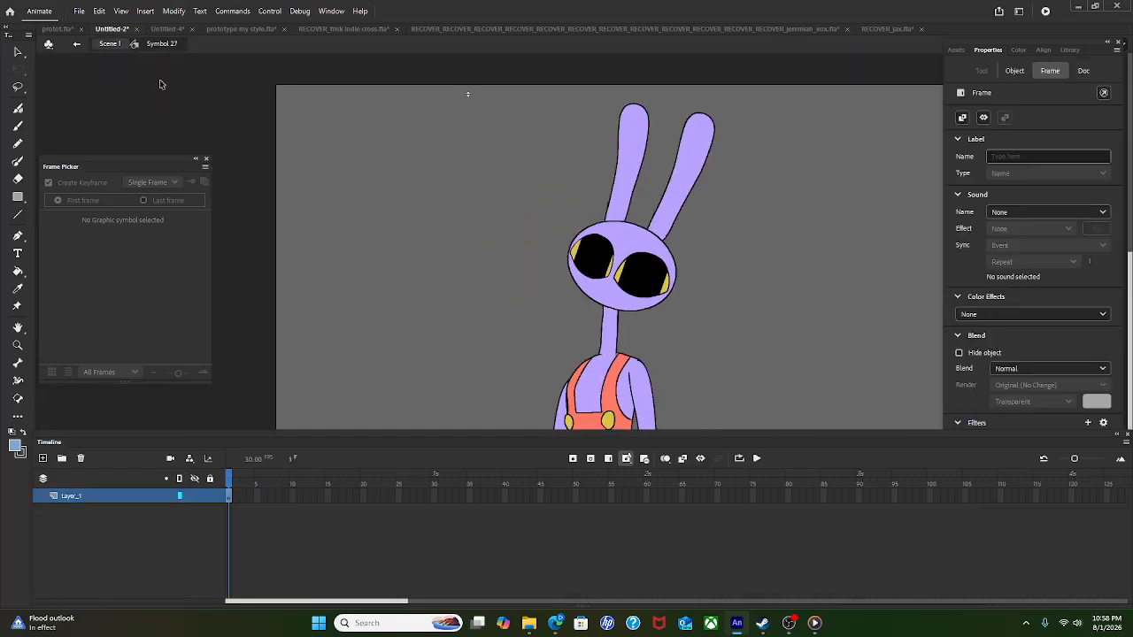
double_click(619, 361)
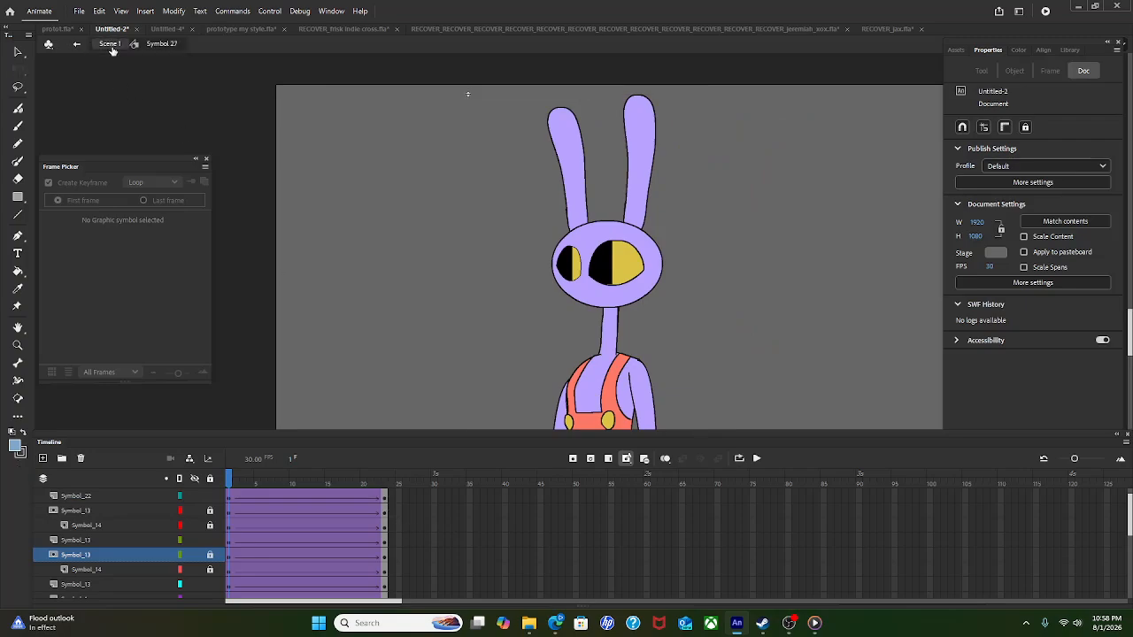
Step: In Scene 1, extend Layer_1 to frame 23 and duplicate the layer
click(109, 44)
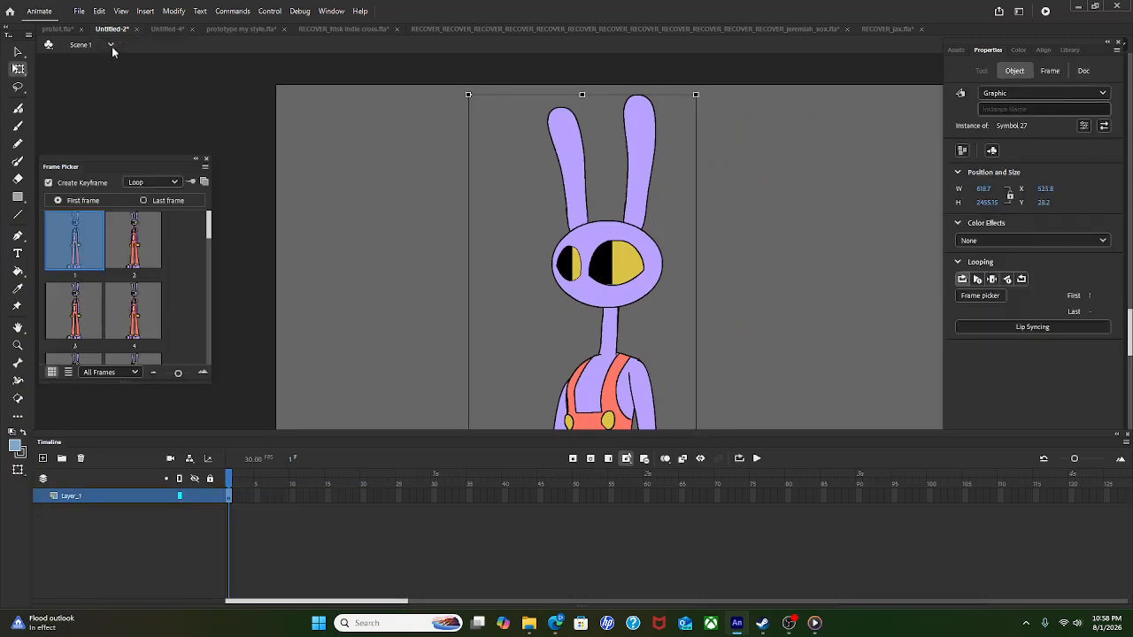
click(381, 496)
key(F5)
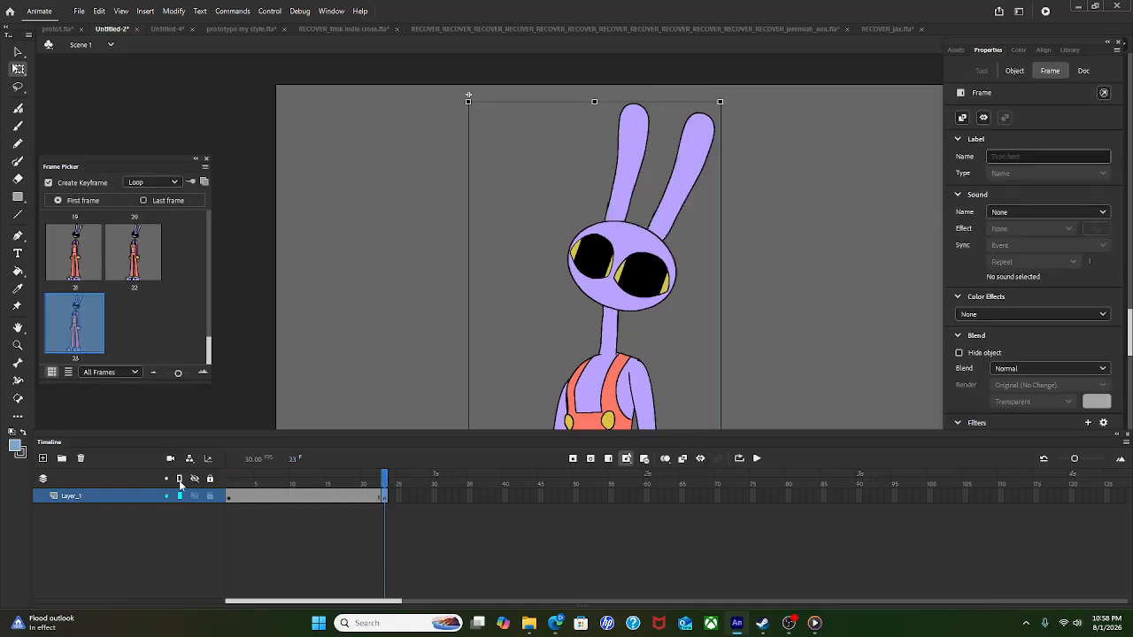
right_click(128, 497)
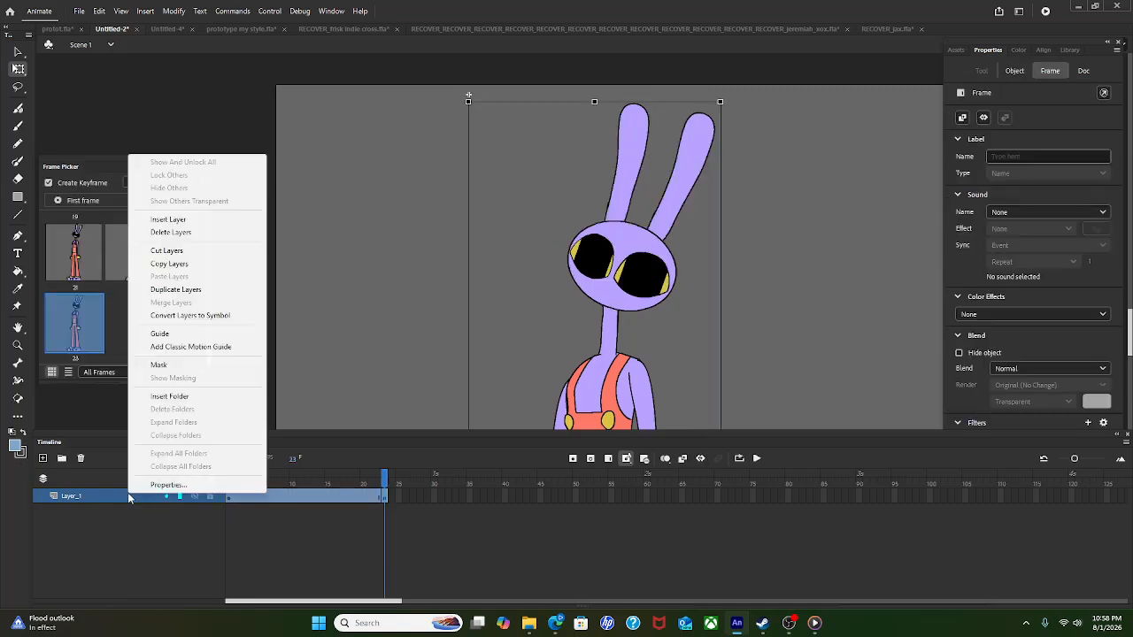
click(175, 290)
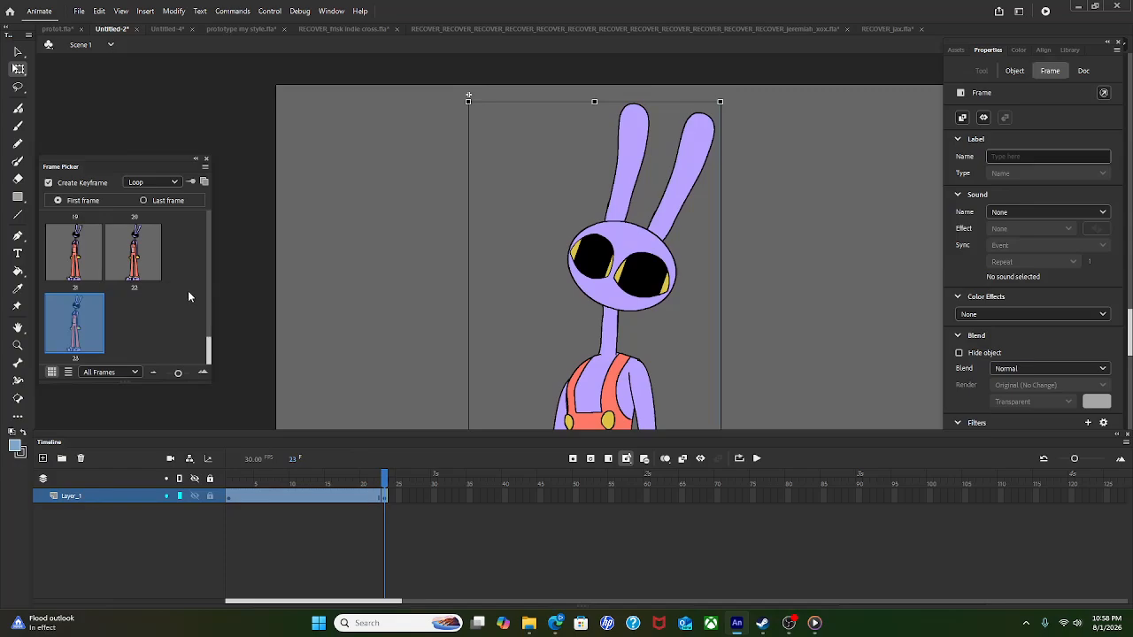
Step: Set the copy's blend to Overlay and add a white inner, knockout Drop Shadow with blur 0
click(1027, 369)
click(1018, 252)
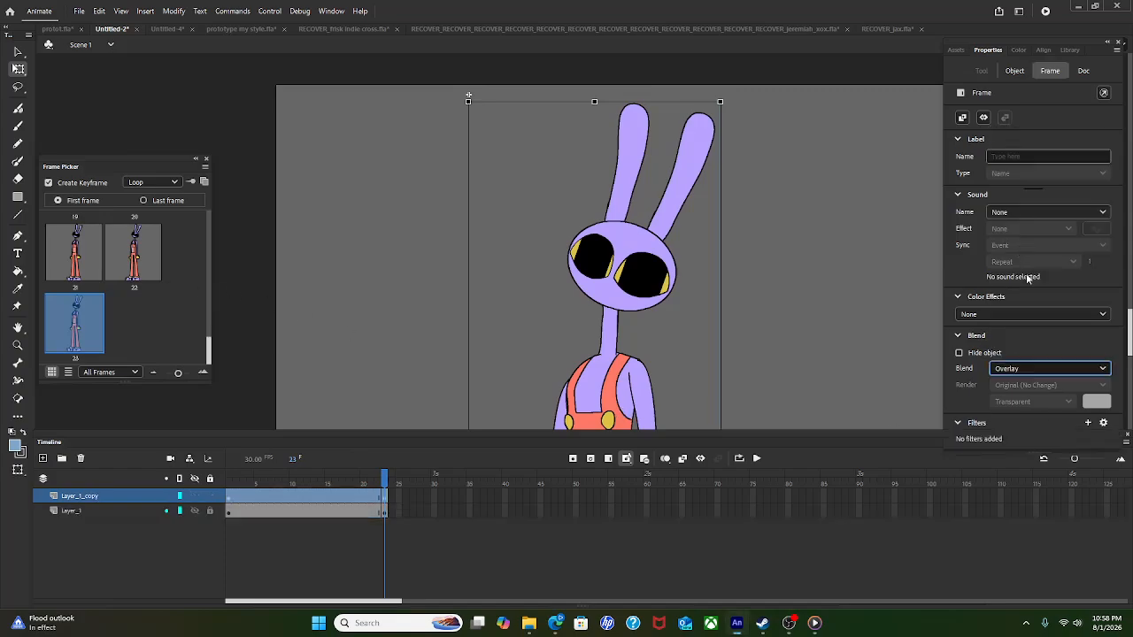
click(1088, 423)
click(1058, 437)
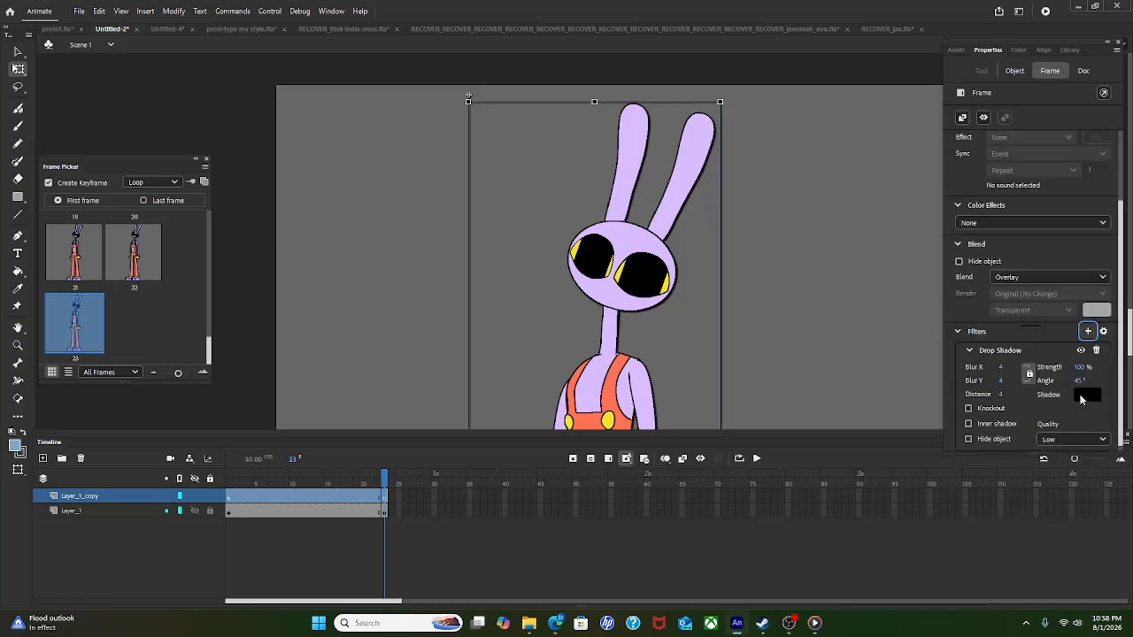
click(1087, 396)
click(897, 473)
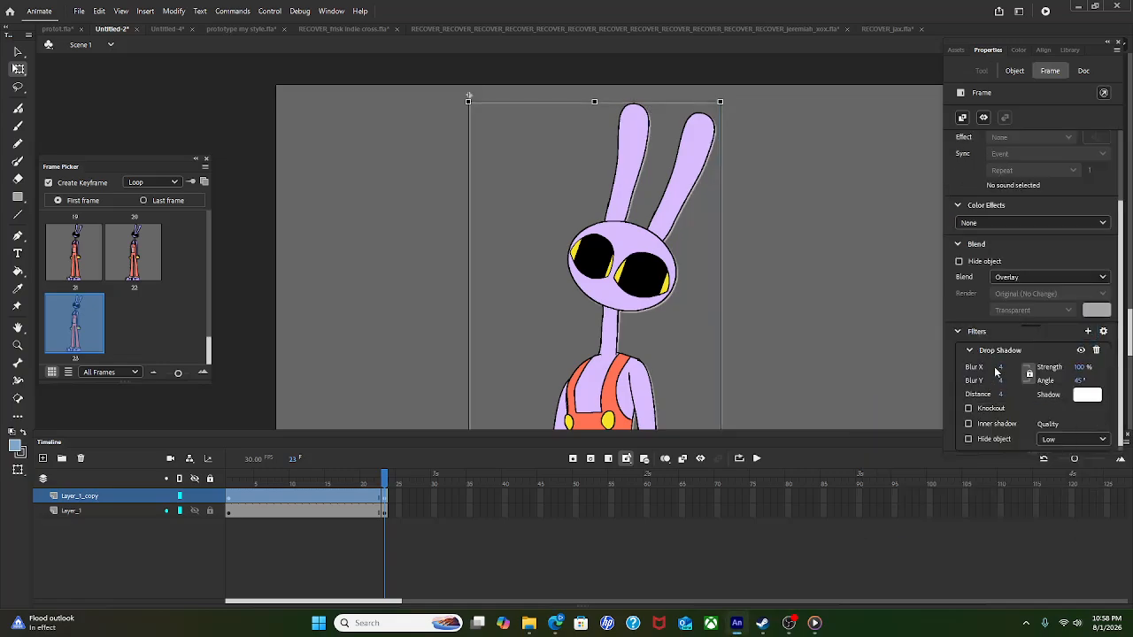
click(1002, 367)
text(0)
key(Return)
click(987, 424)
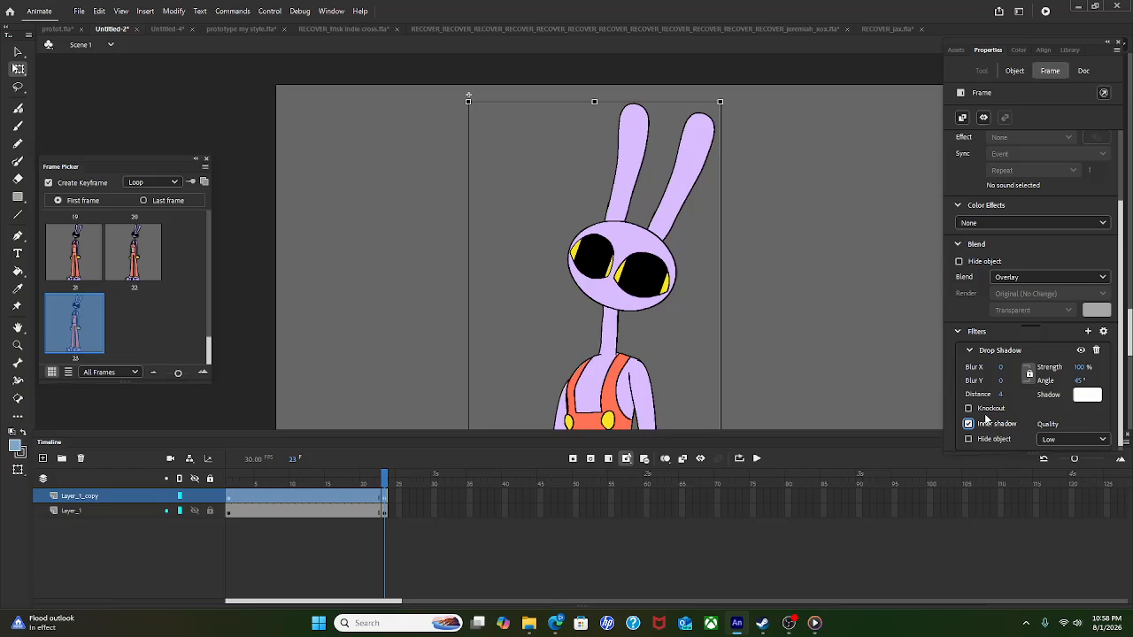
click(986, 410)
Step: Set the Drop Shadow distance to 30 and its colour to light yellow
click(1003, 395)
text(30)
key(Return)
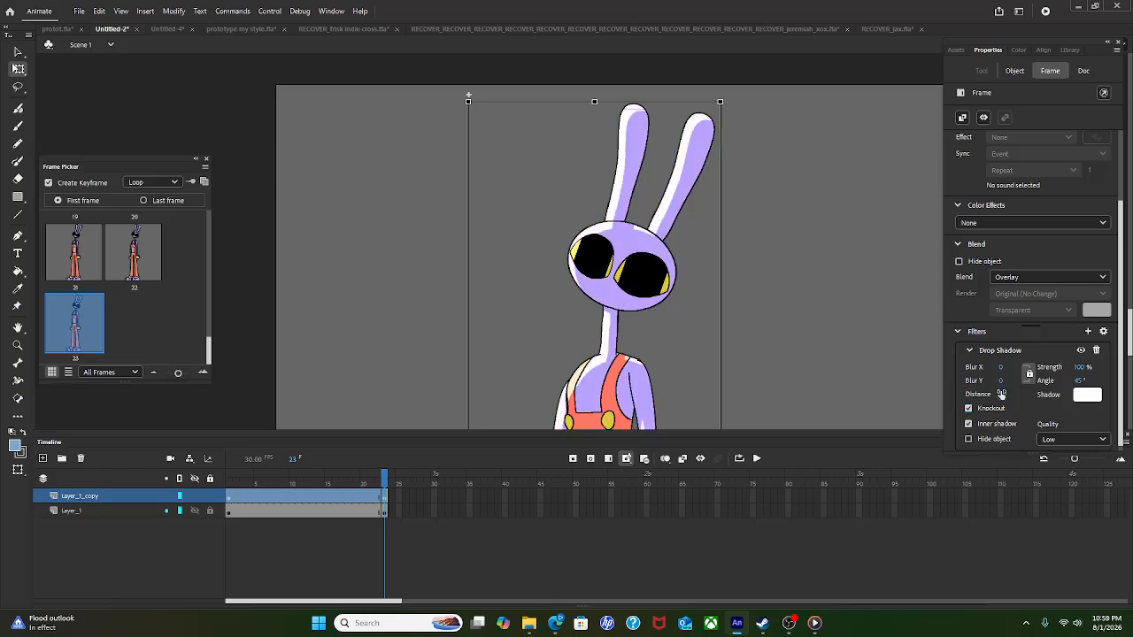
scroll(620, 345, up, 3)
scroll(639, 347, down, 5)
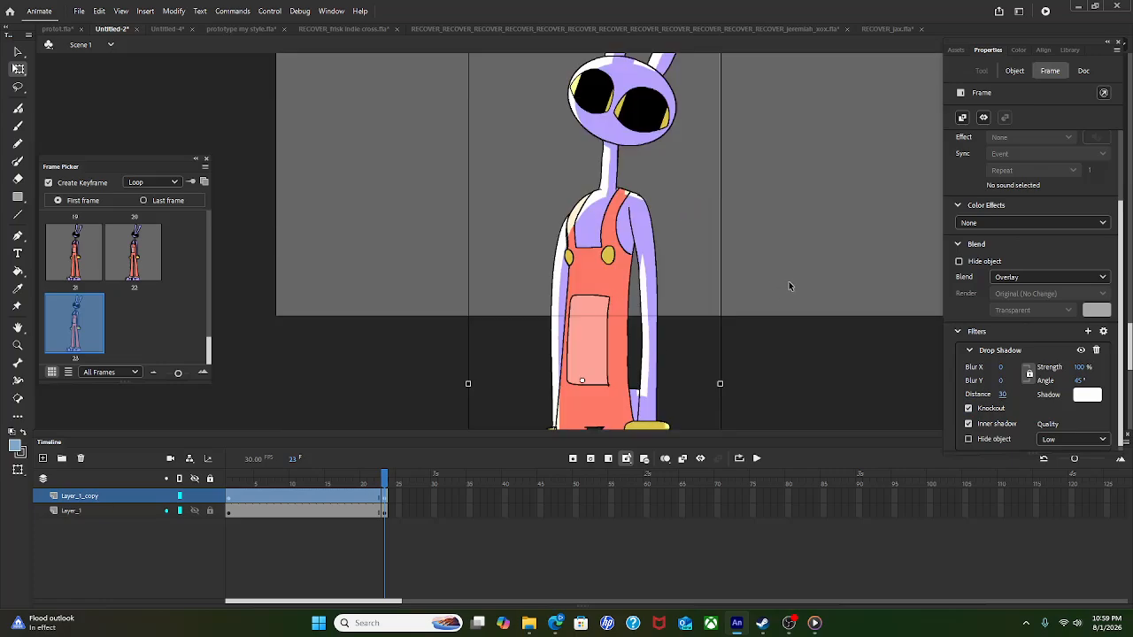
scroll(789, 285, up, 1)
click(1087, 394)
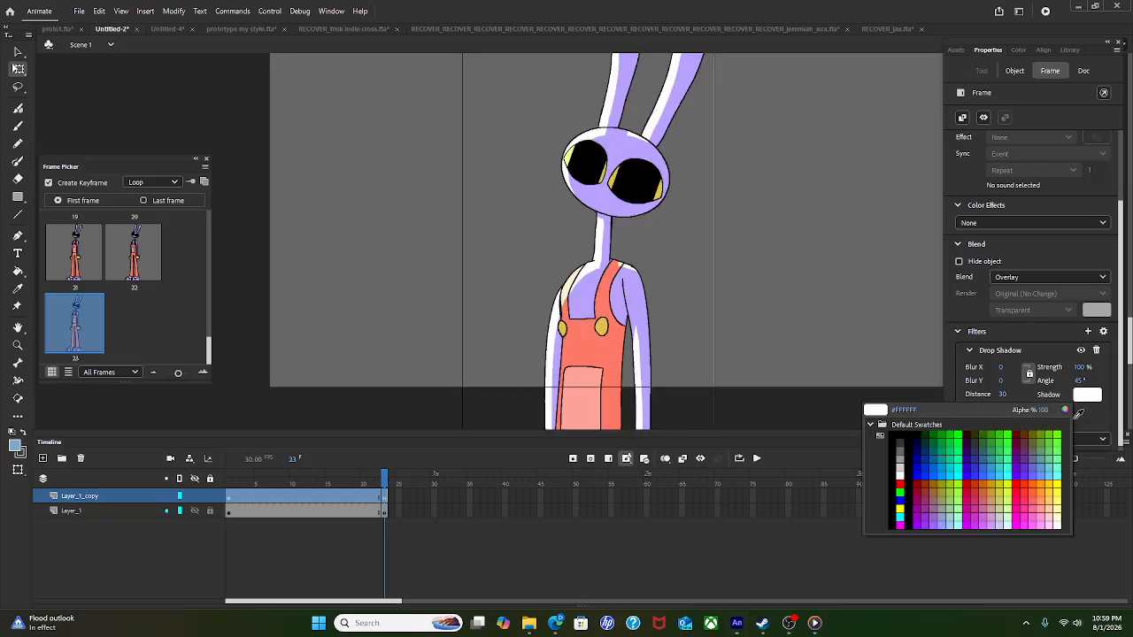
click(1056, 491)
drag(677, 248, 678, 118)
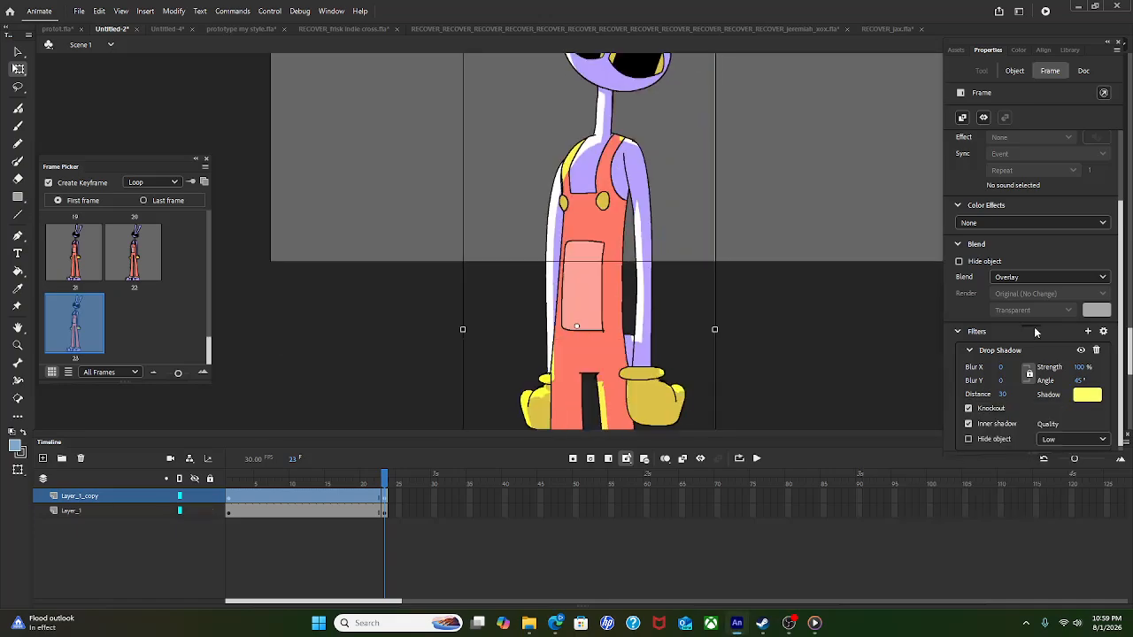
click(1088, 331)
Step: Set the copy's red Glow blur to 40
click(1048, 378)
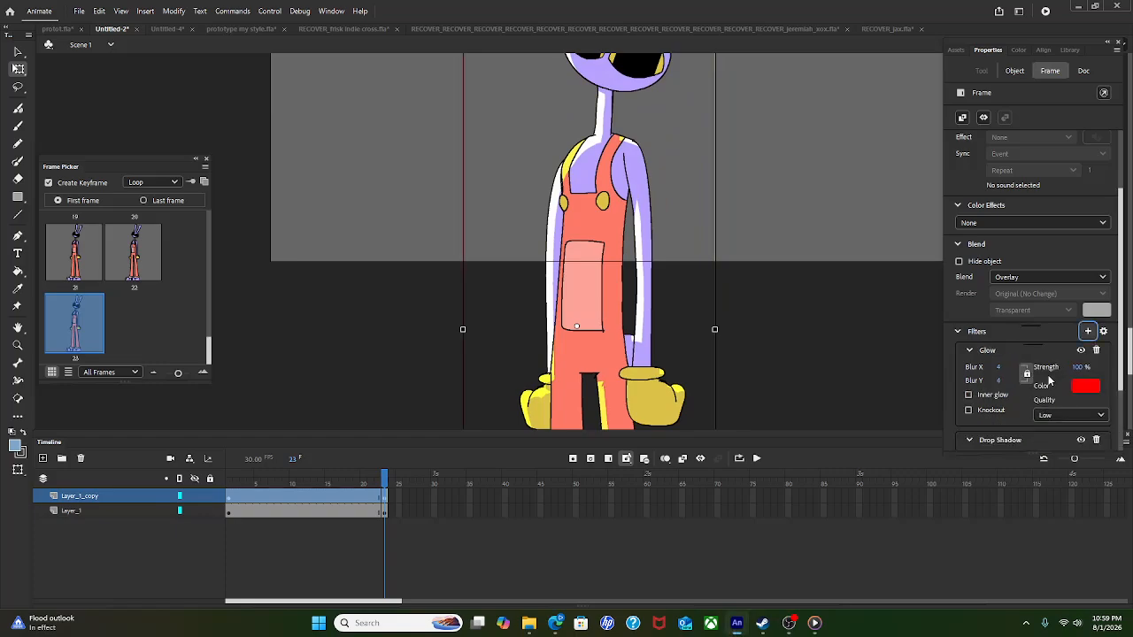
click(1001, 382)
text(40)
key(Return)
drag(771, 230, 732, 386)
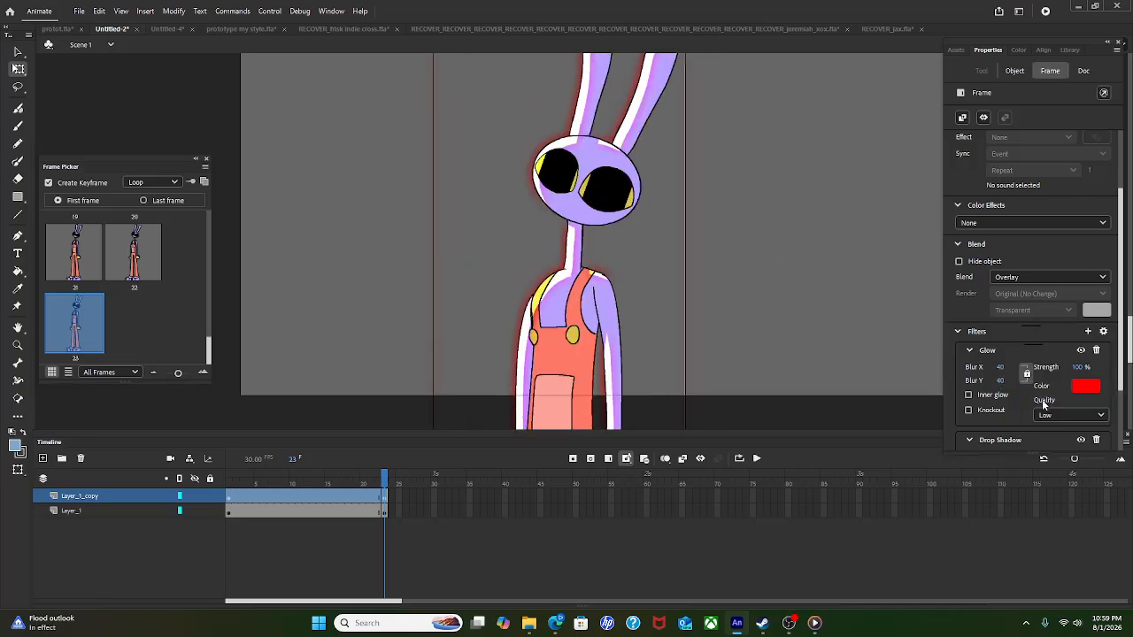
Step: Try the glow's Inner glow and Knockout options, then turn both back off
click(981, 394)
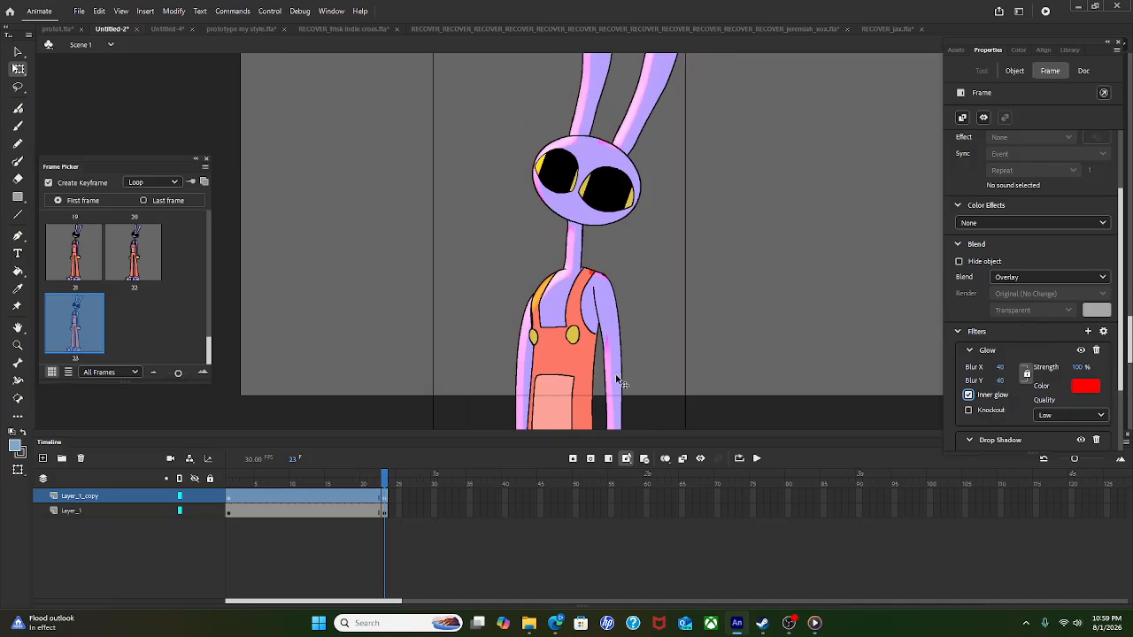
scroll(618, 367, up, 2)
scroll(549, 257, down, 5)
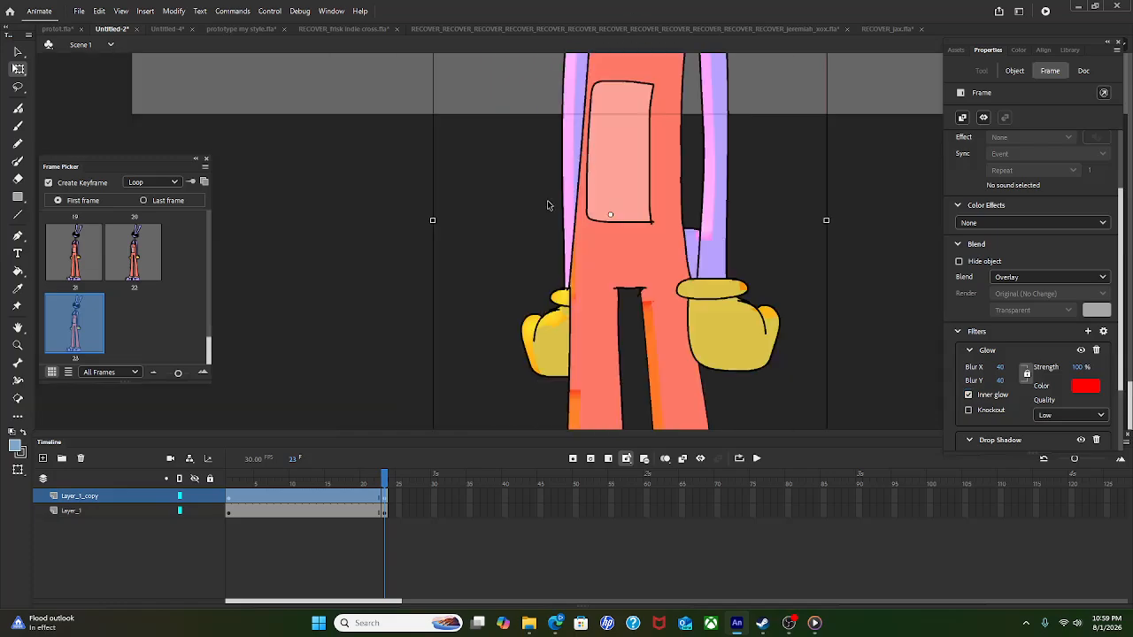
scroll(511, 291, up, 3)
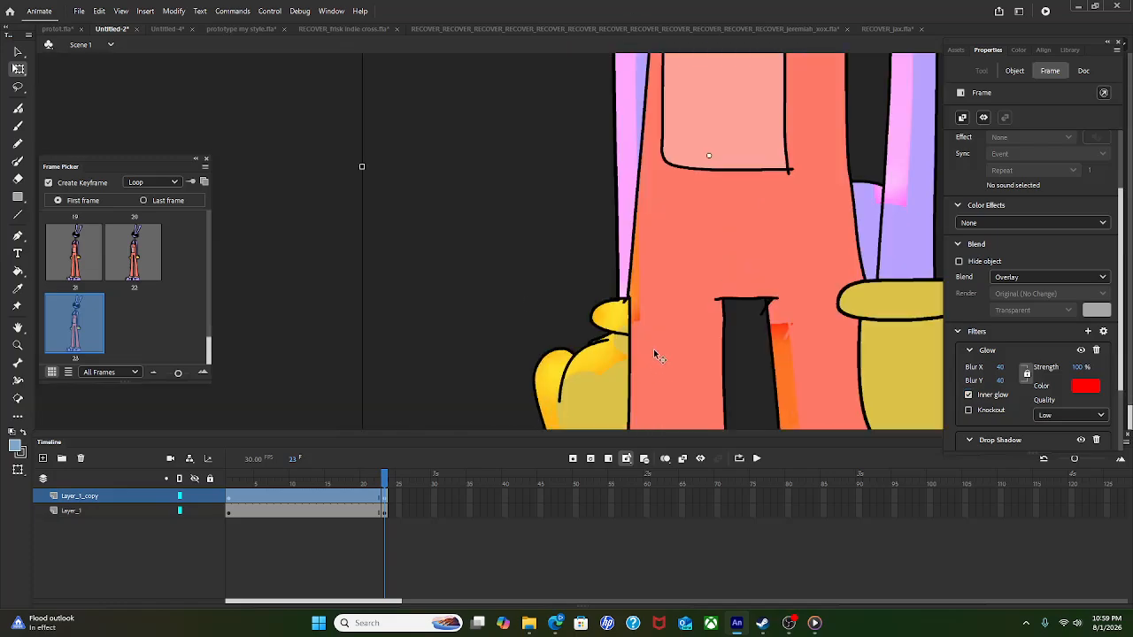
scroll(653, 342, down, 5)
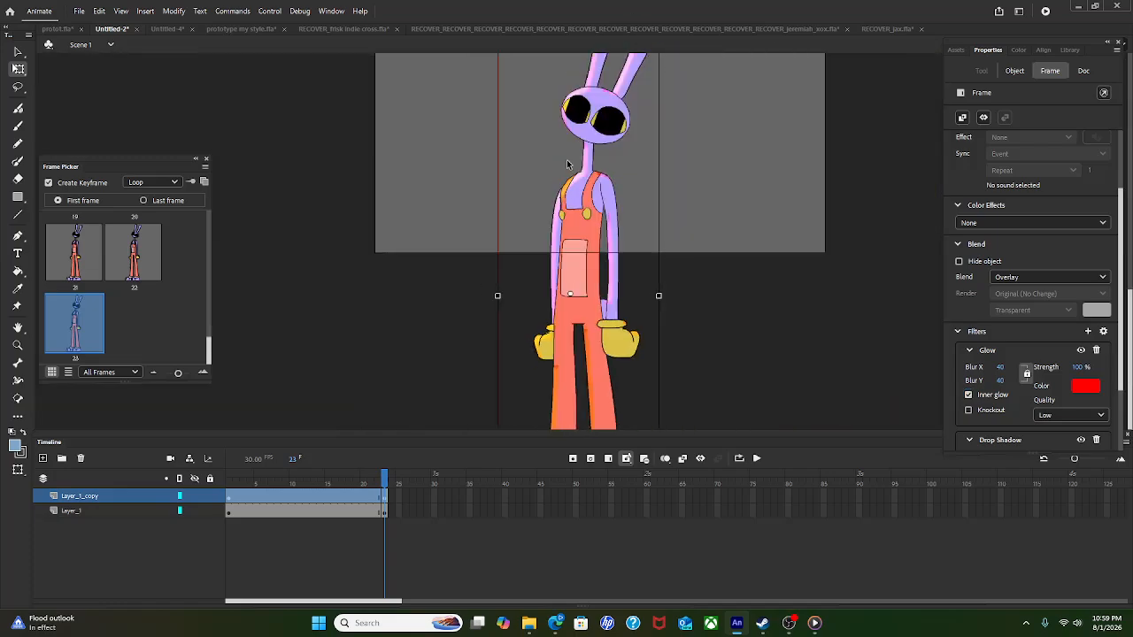
scroll(679, 198, up, 1)
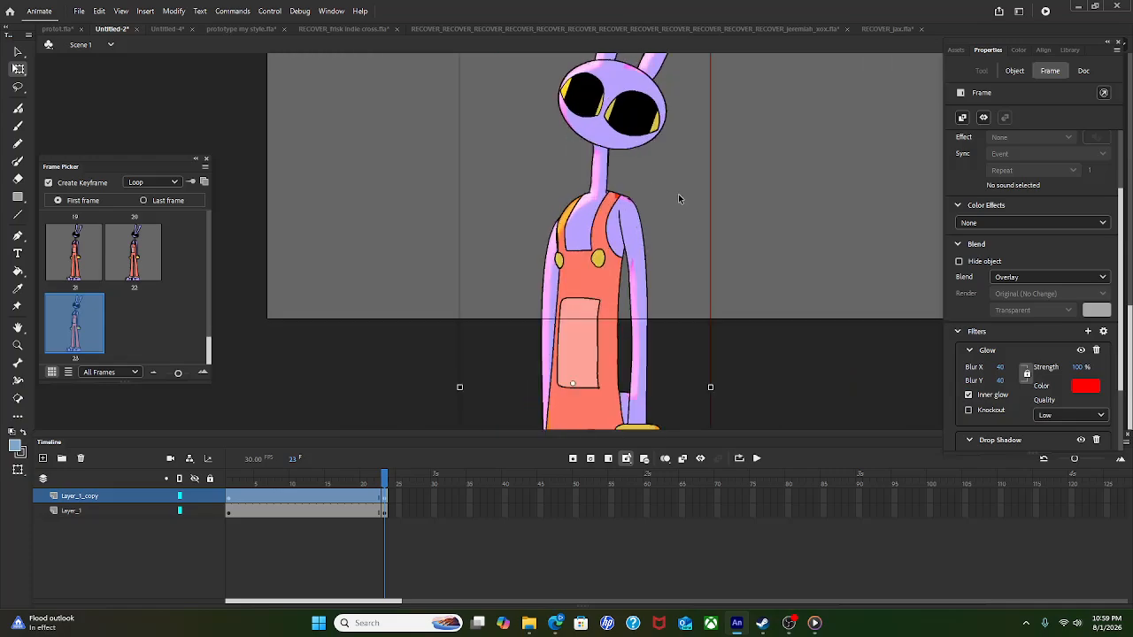
click(984, 394)
click(986, 410)
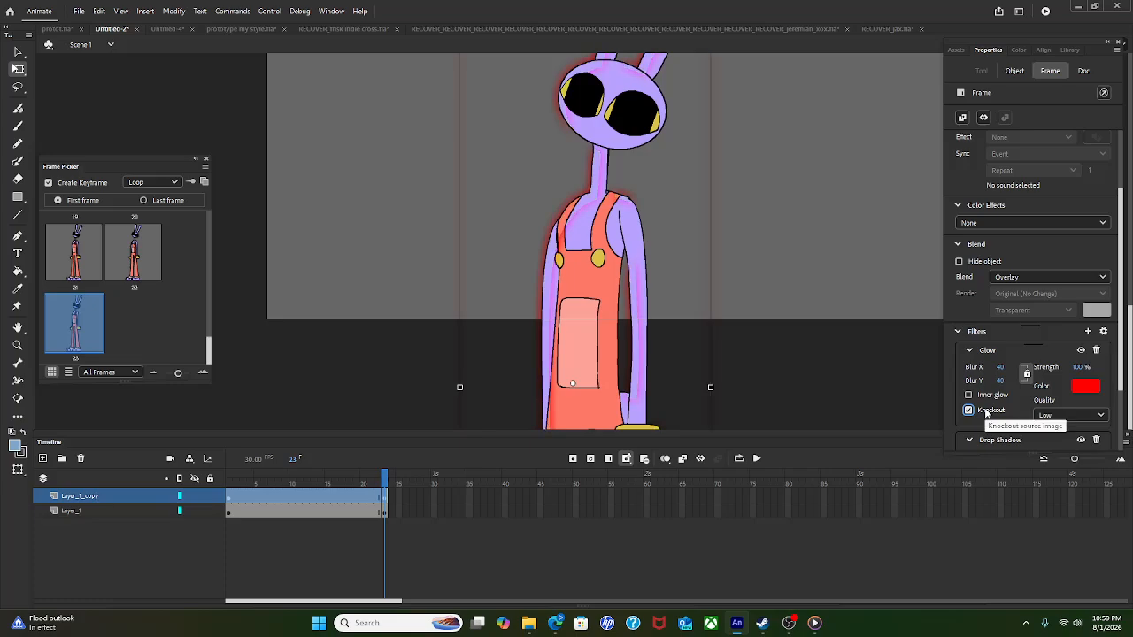
click(987, 411)
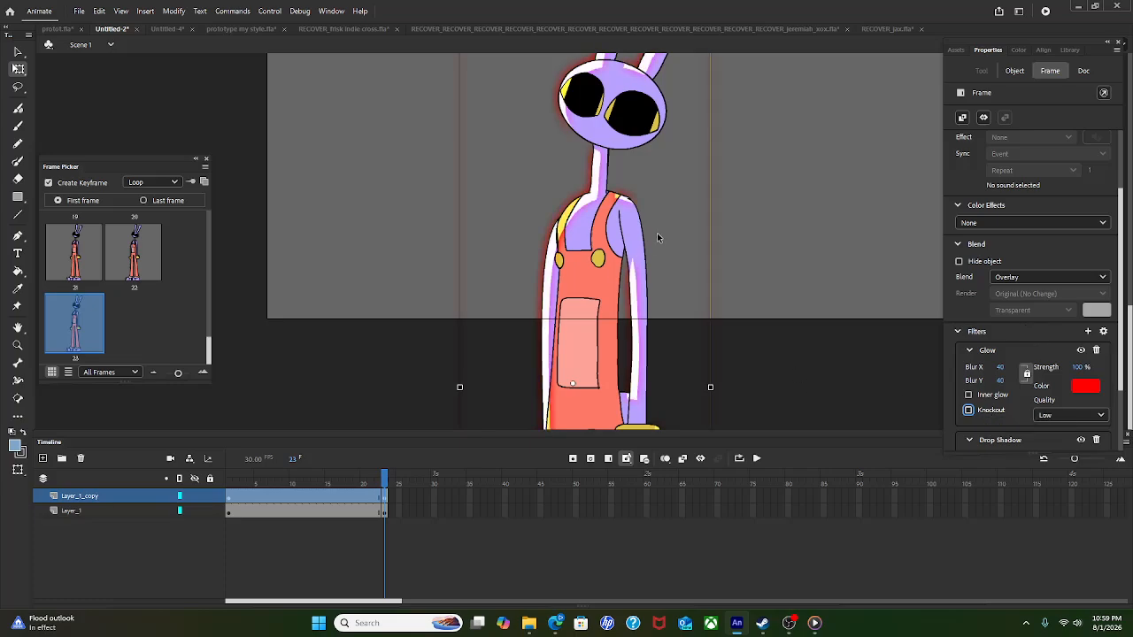
drag(657, 233, 655, 313)
drag(682, 265, 636, 331)
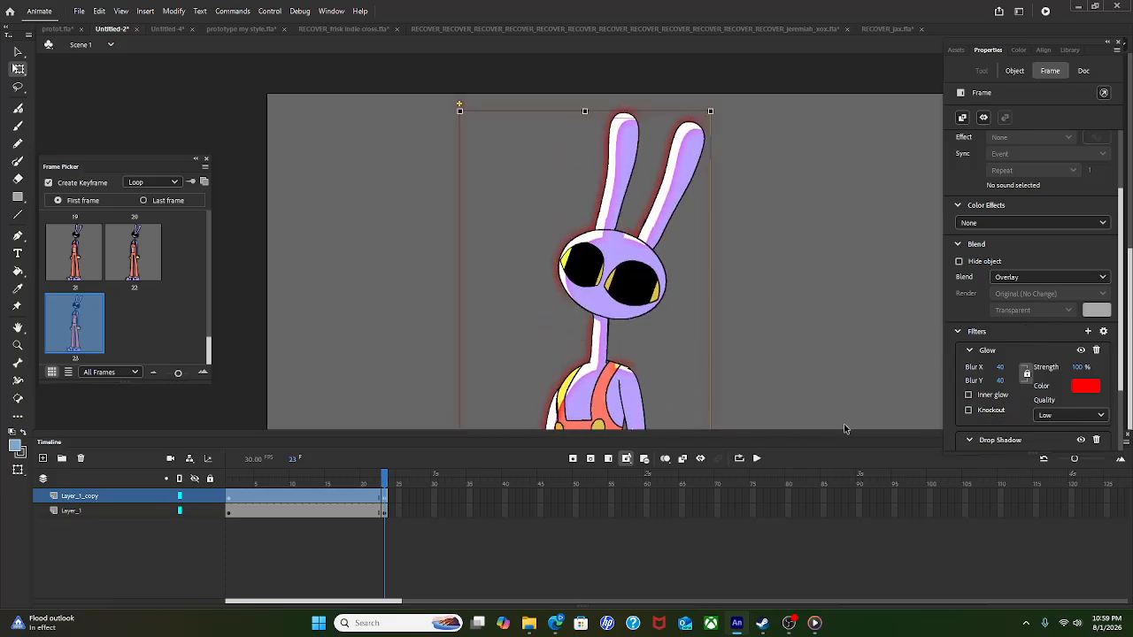
scroll(600, 373, up, 2)
scroll(601, 234, down, 4)
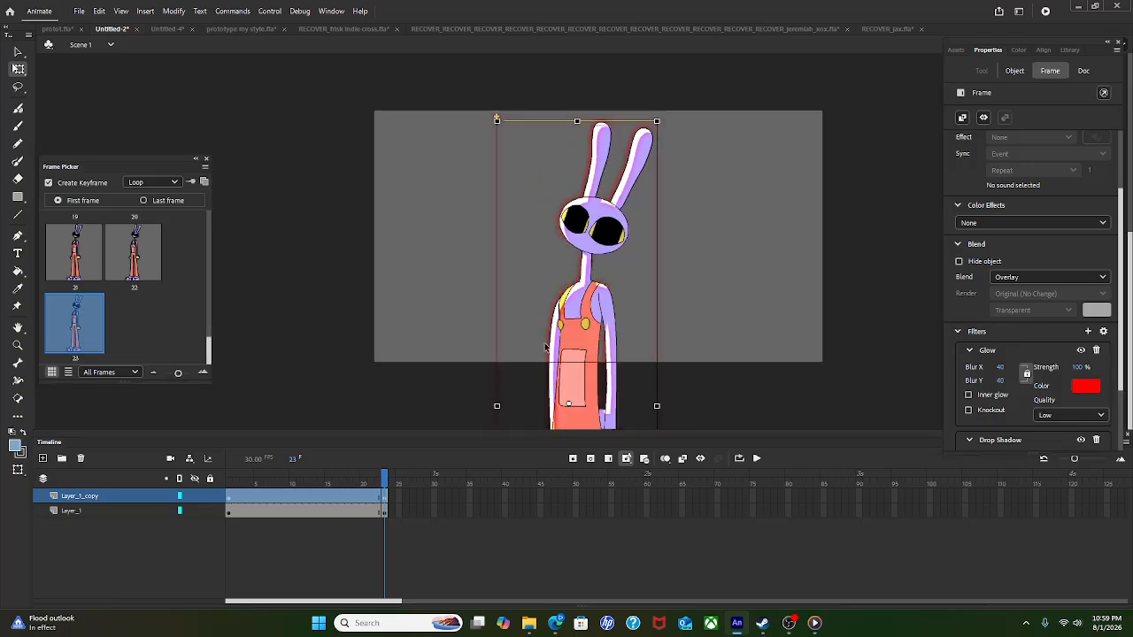
scroll(600, 197, up, 4)
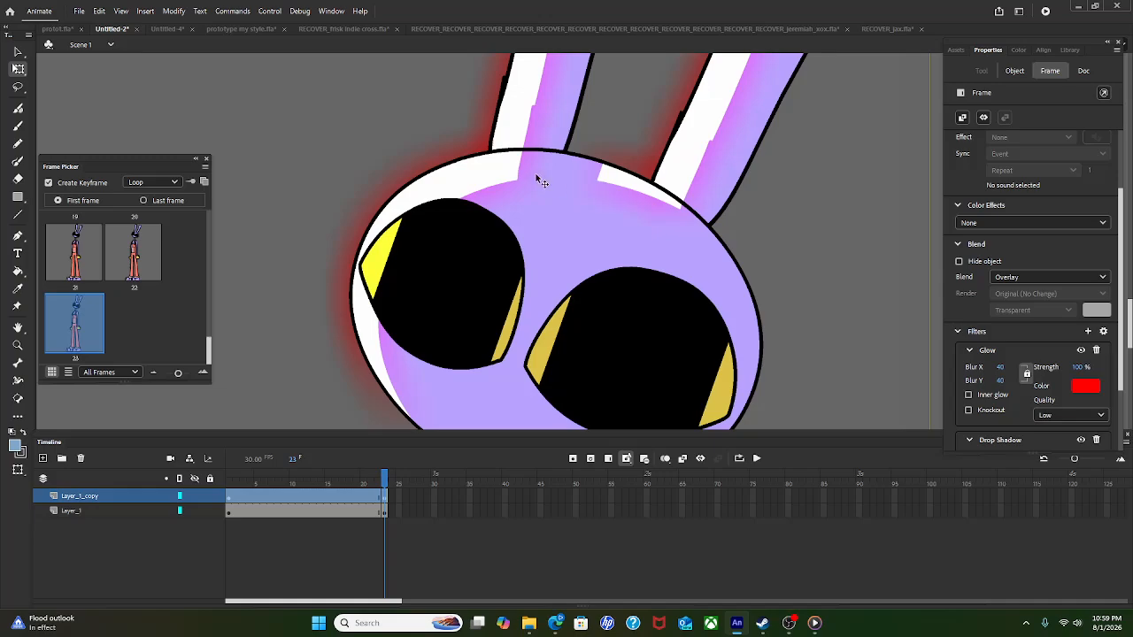
scroll(534, 191, down, 4)
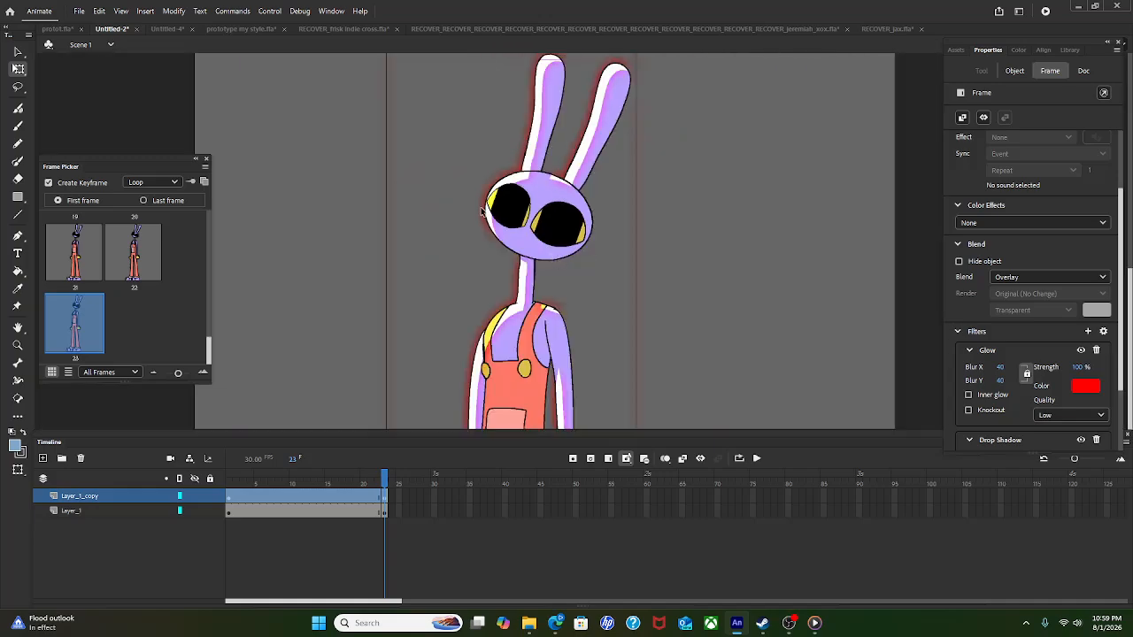
scroll(506, 257, down, 2)
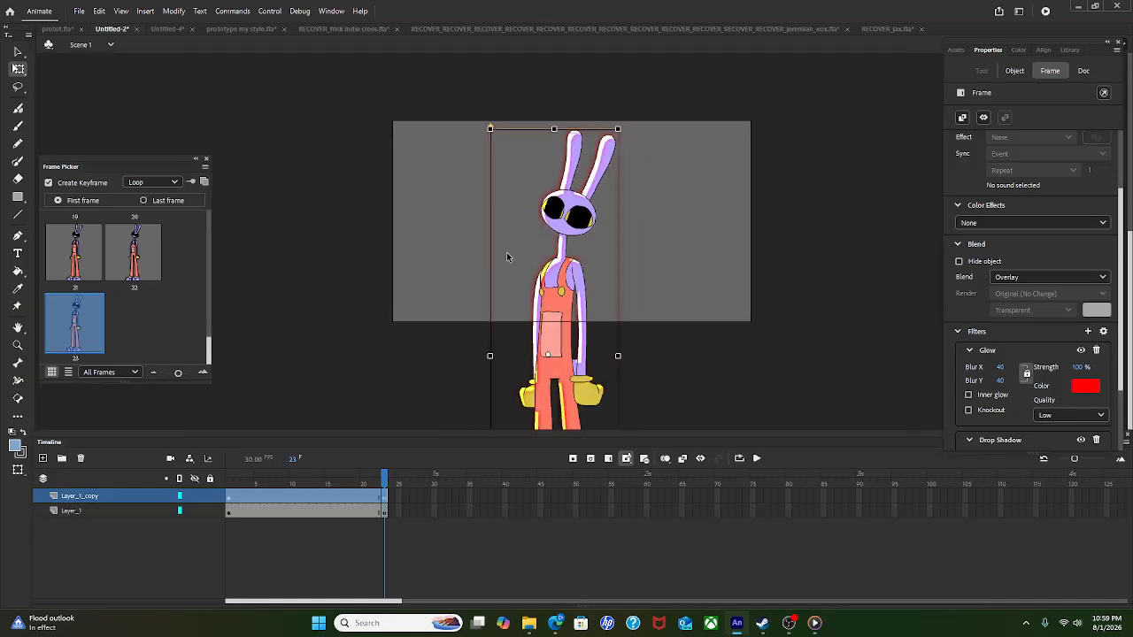
Step: Darken Layer_1's rabbit with a -77% Brightness colour effect and preview the animation
click(86, 511)
click(1018, 314)
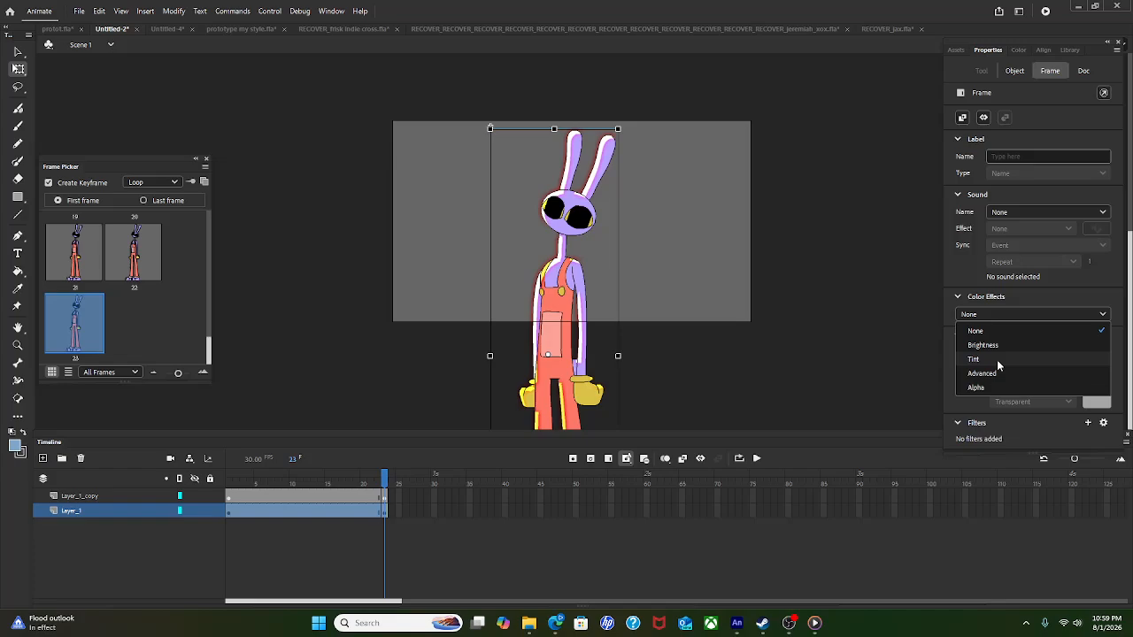
click(997, 345)
scroll(551, 242, up, 2)
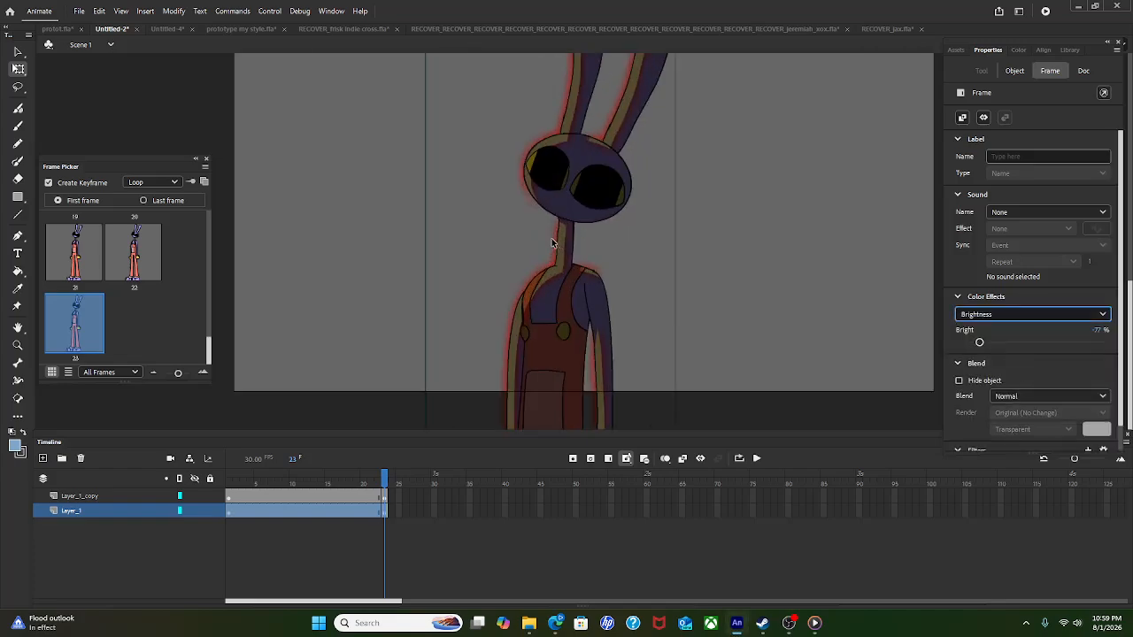
click(757, 459)
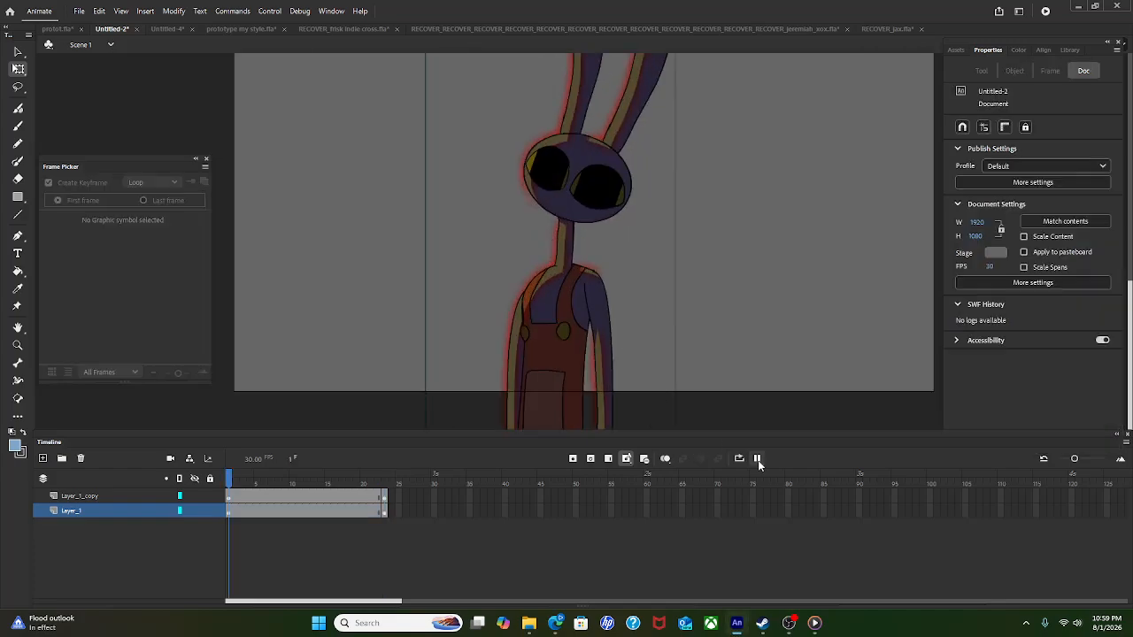
click(757, 459)
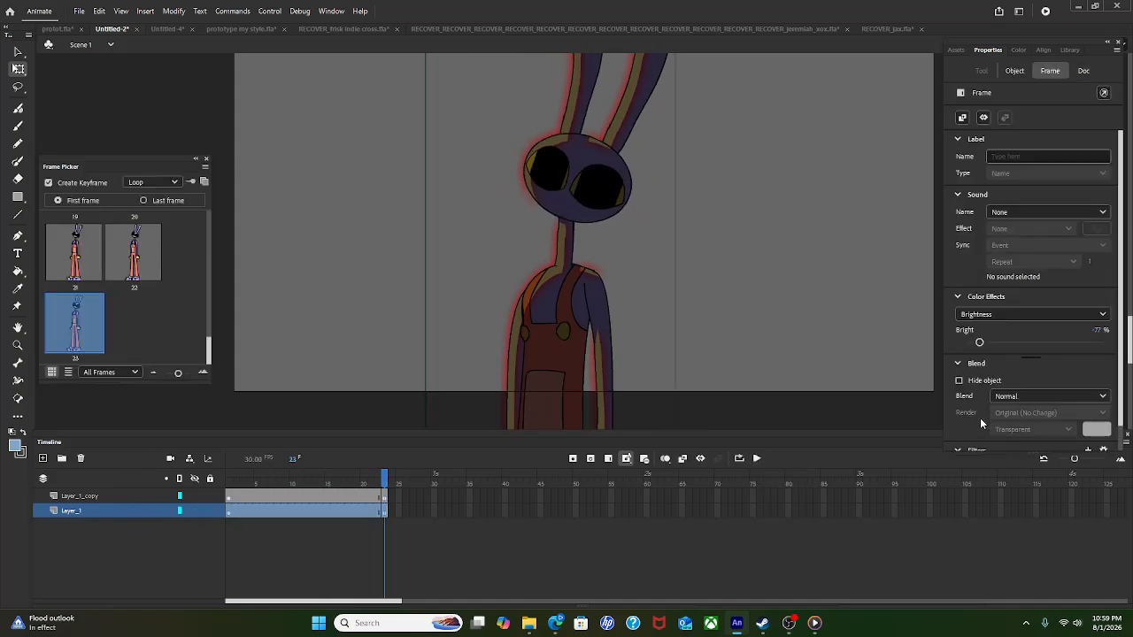
scroll(983, 421, down, 1)
Step: Add a white Glow to Layer_1 with maximum 25500% strength and blur 20
click(1088, 423)
click(1051, 469)
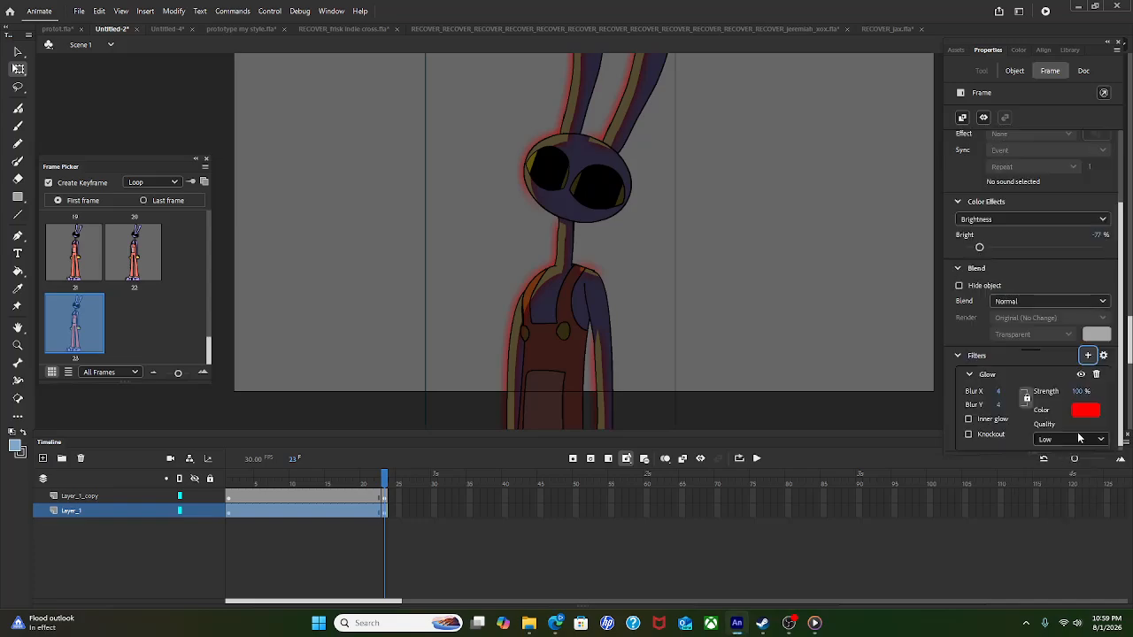
click(1086, 409)
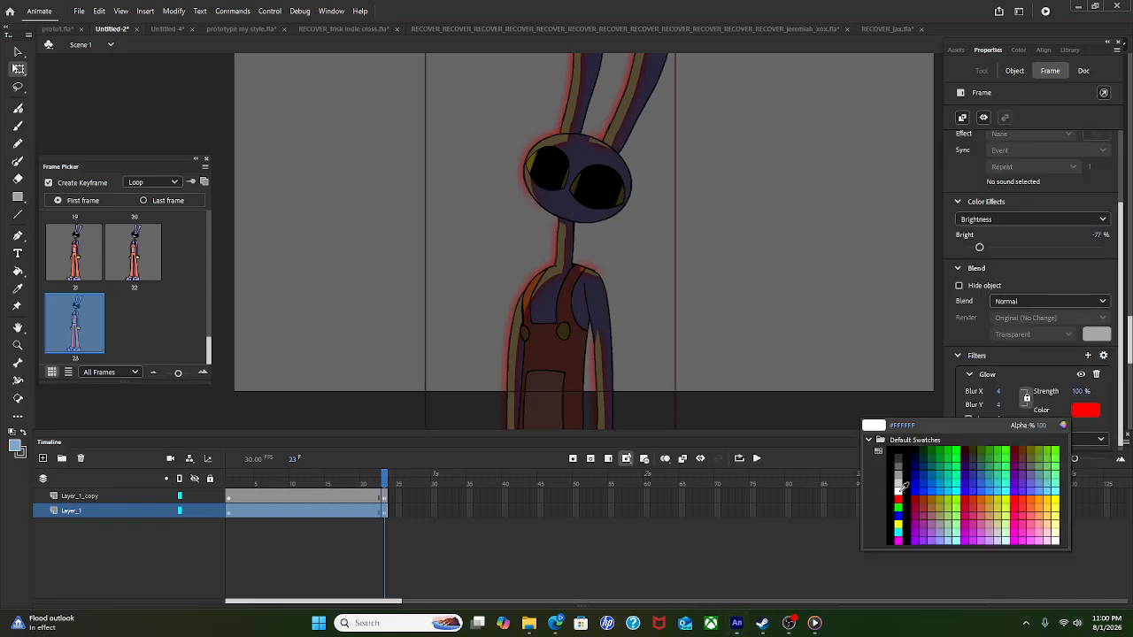
click(898, 490)
click(1081, 391)
text(111111111111111)
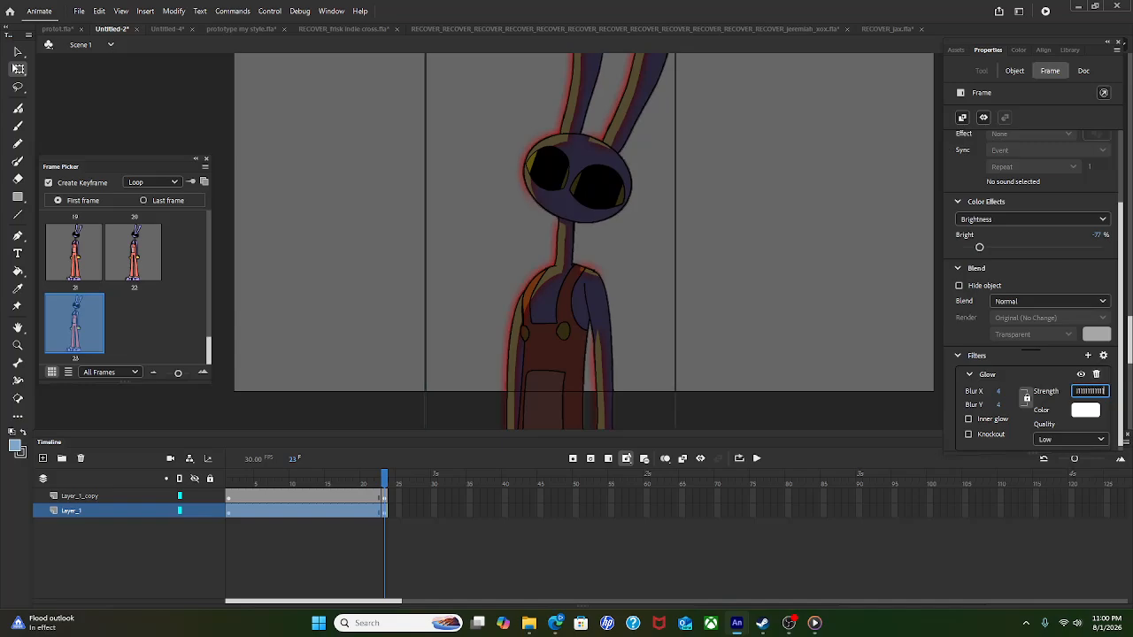
key(Return)
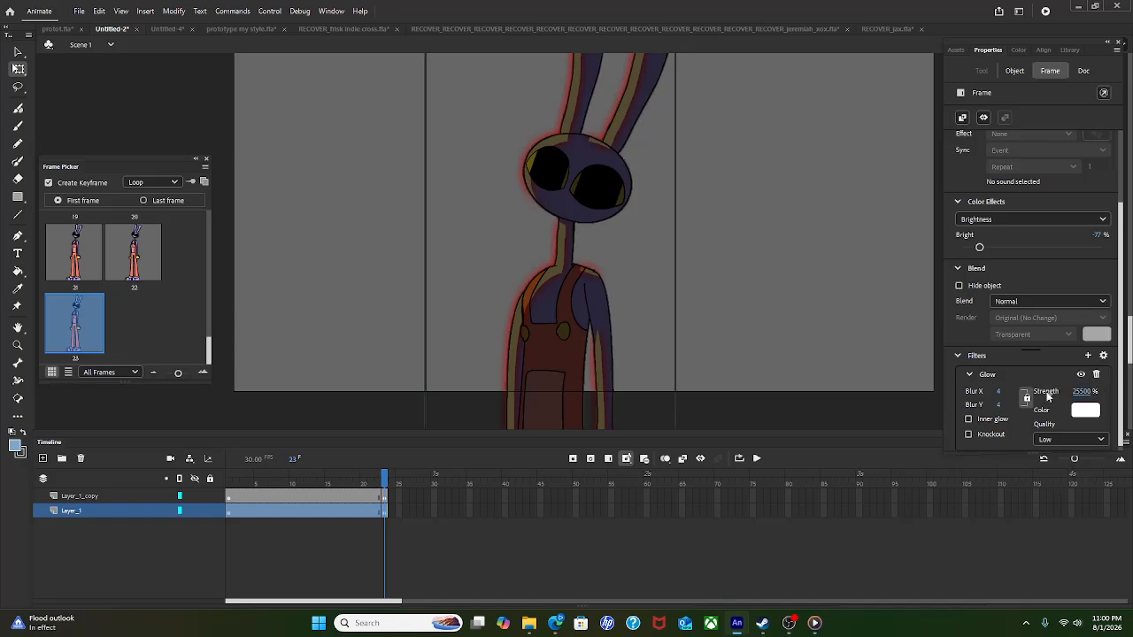
click(1000, 391)
text(20)
key(Return)
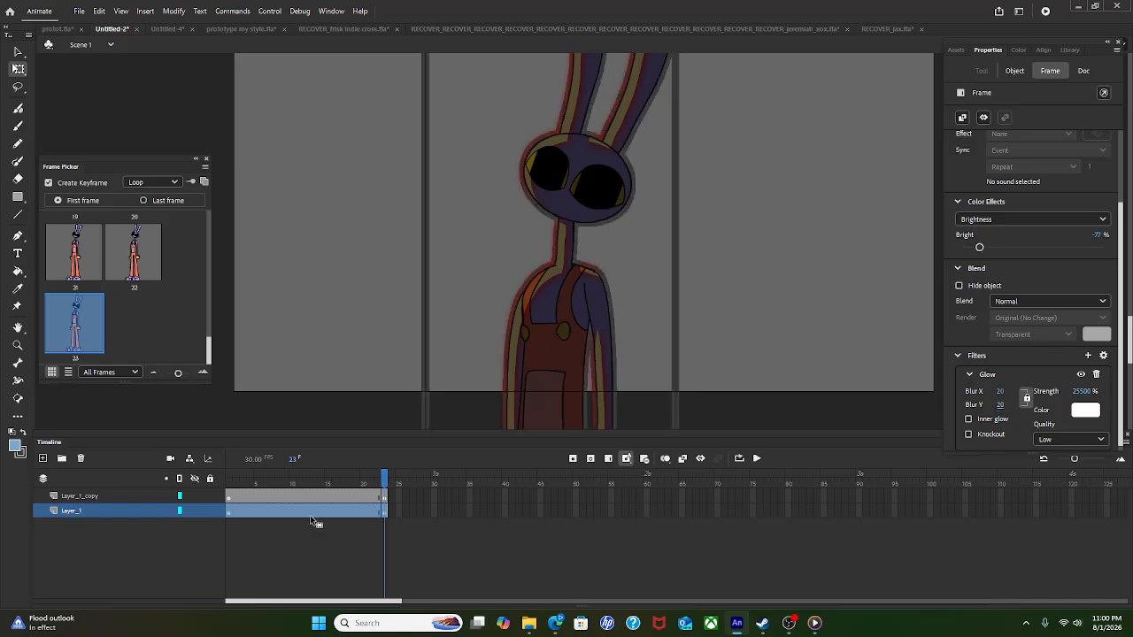
Step: Set Layer_1's colour effect back to None to remove the darkening
click(1009, 221)
click(1005, 234)
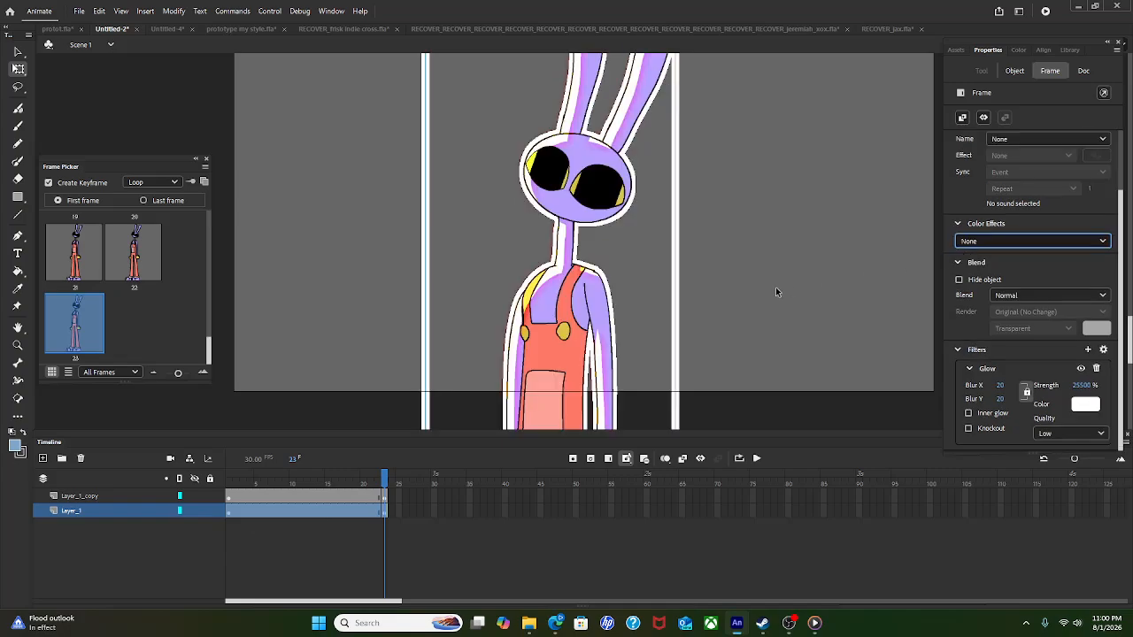
click(762, 410)
click(758, 459)
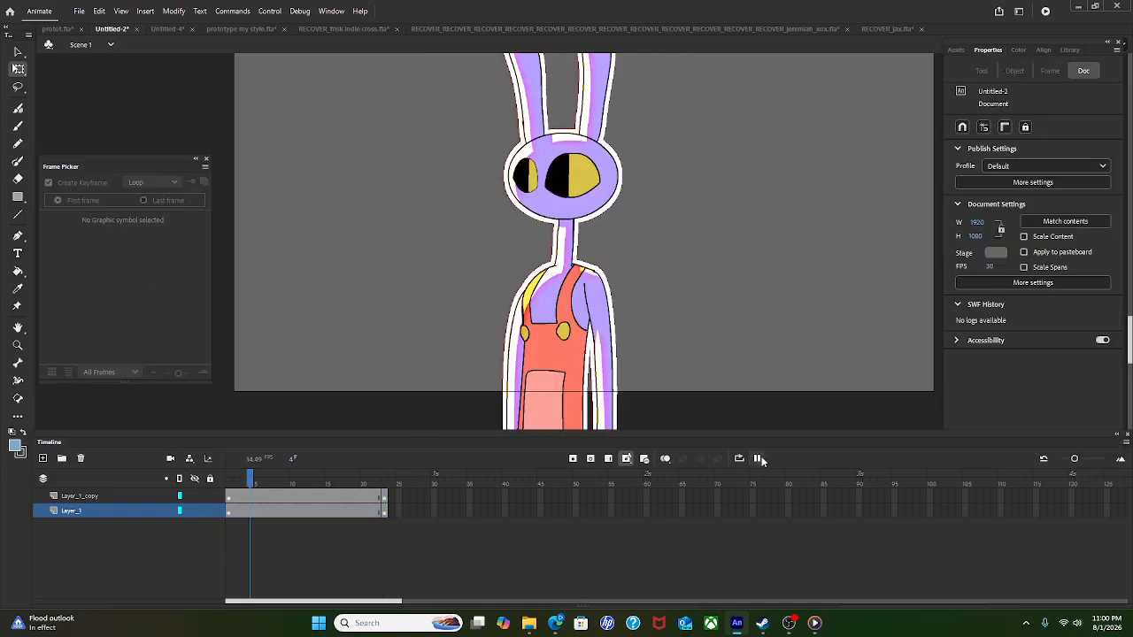
scroll(624, 278, up, 2)
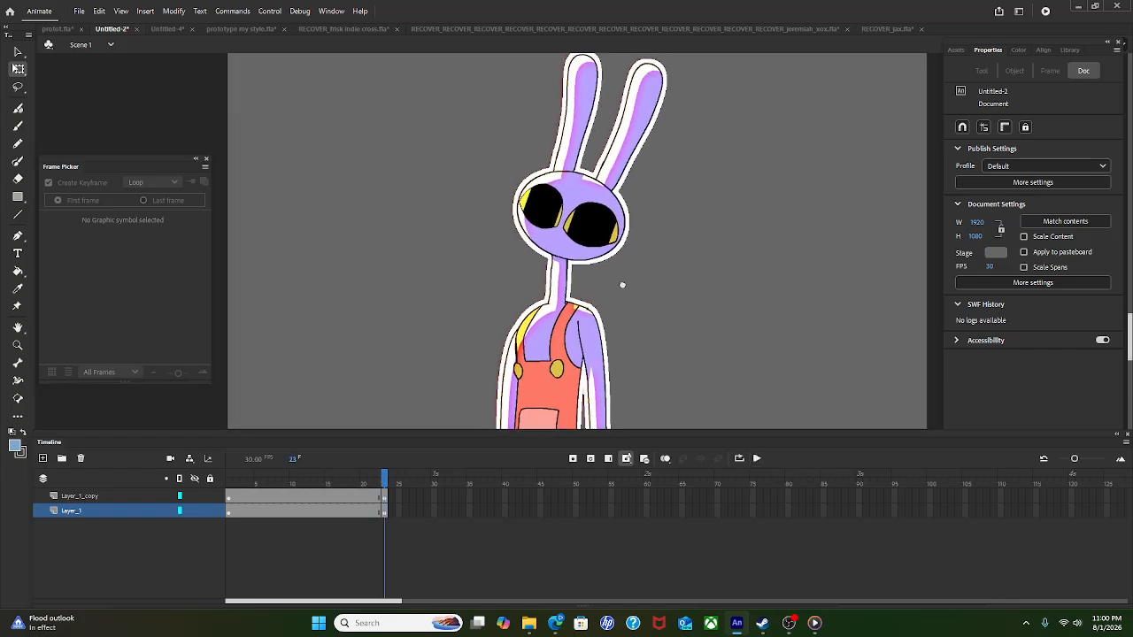
scroll(625, 280, right, 1)
scroll(734, 340, down, 2)
scroll(751, 365, down, 1)
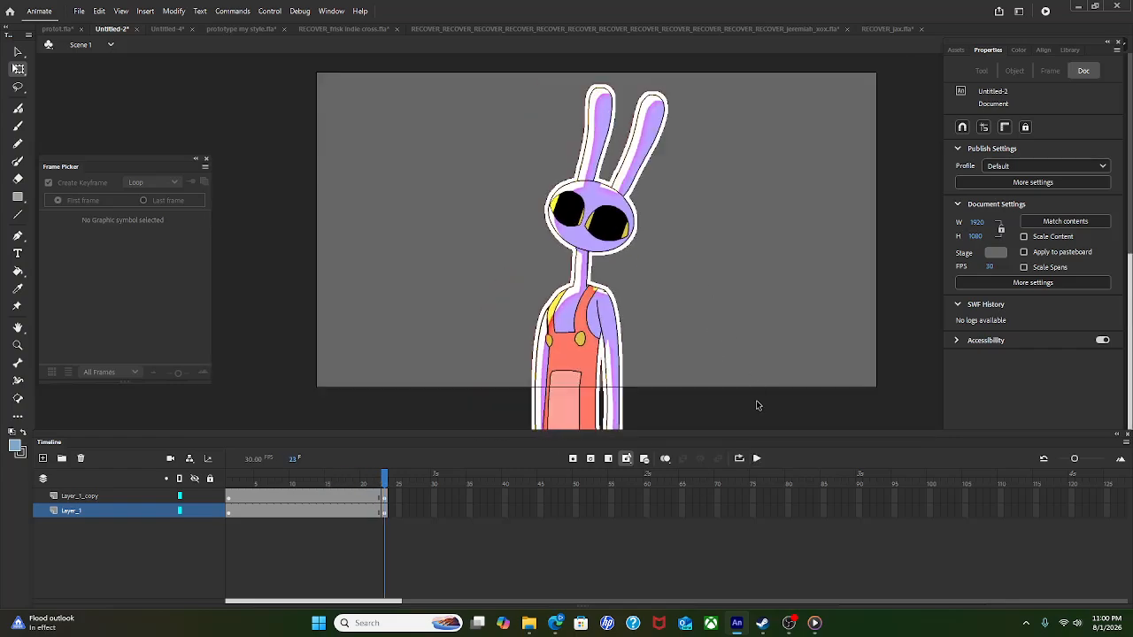
click(759, 458)
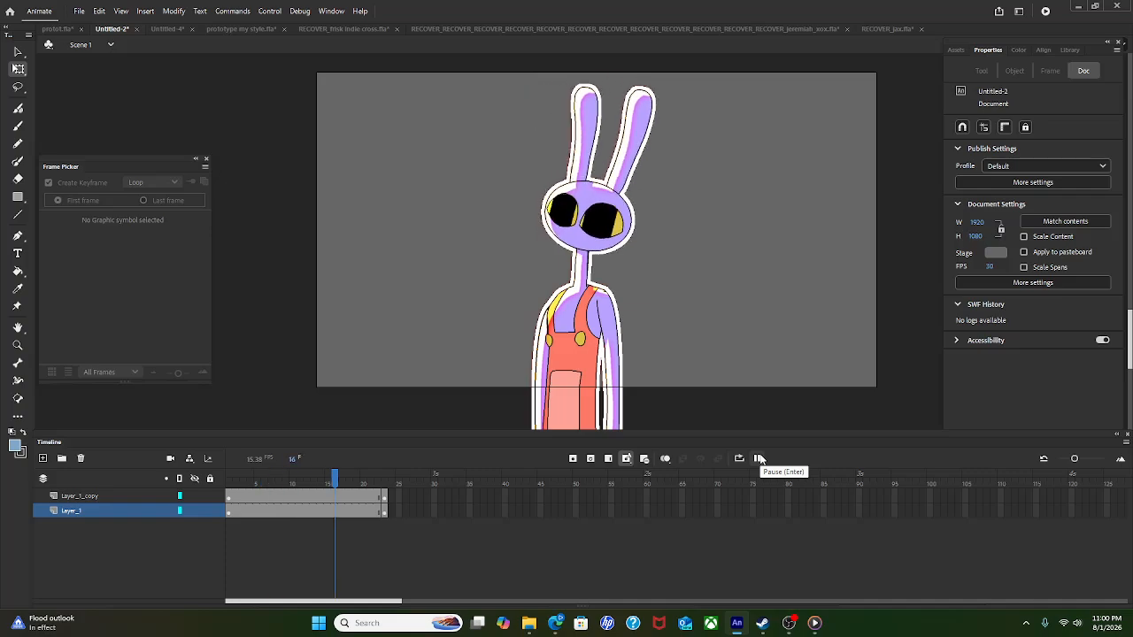
click(759, 458)
click(759, 458)
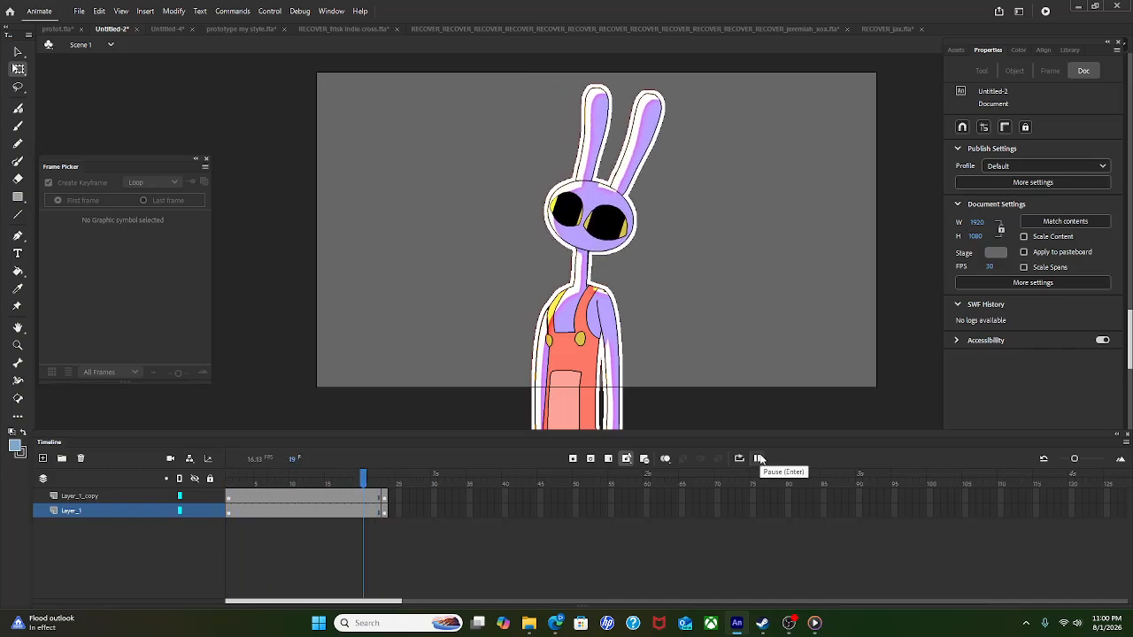
click(759, 459)
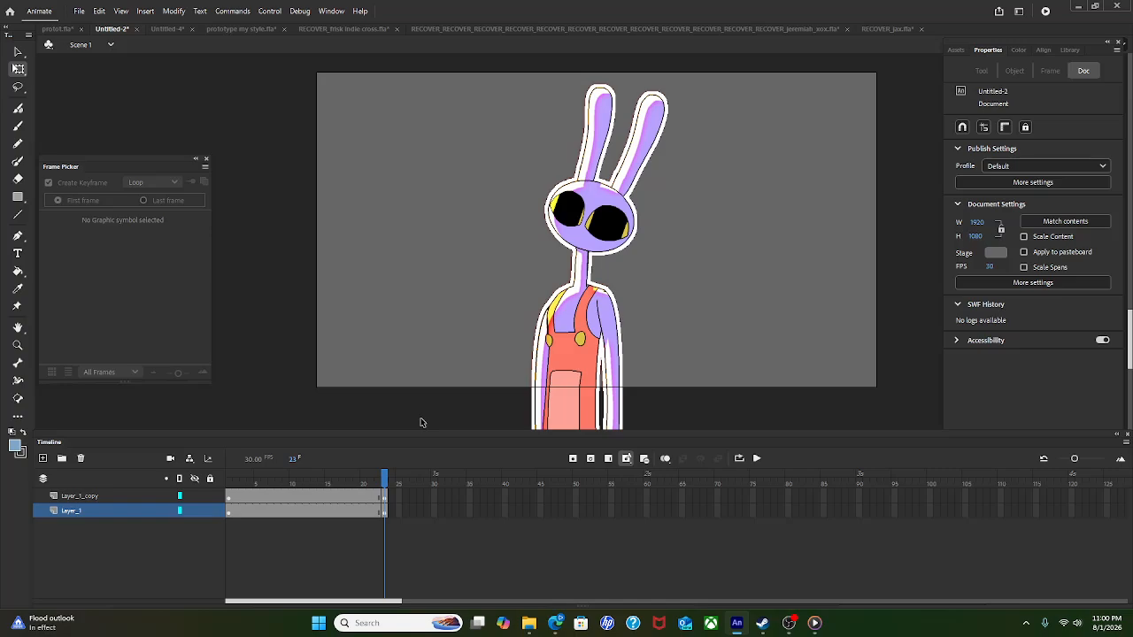
click(88, 511)
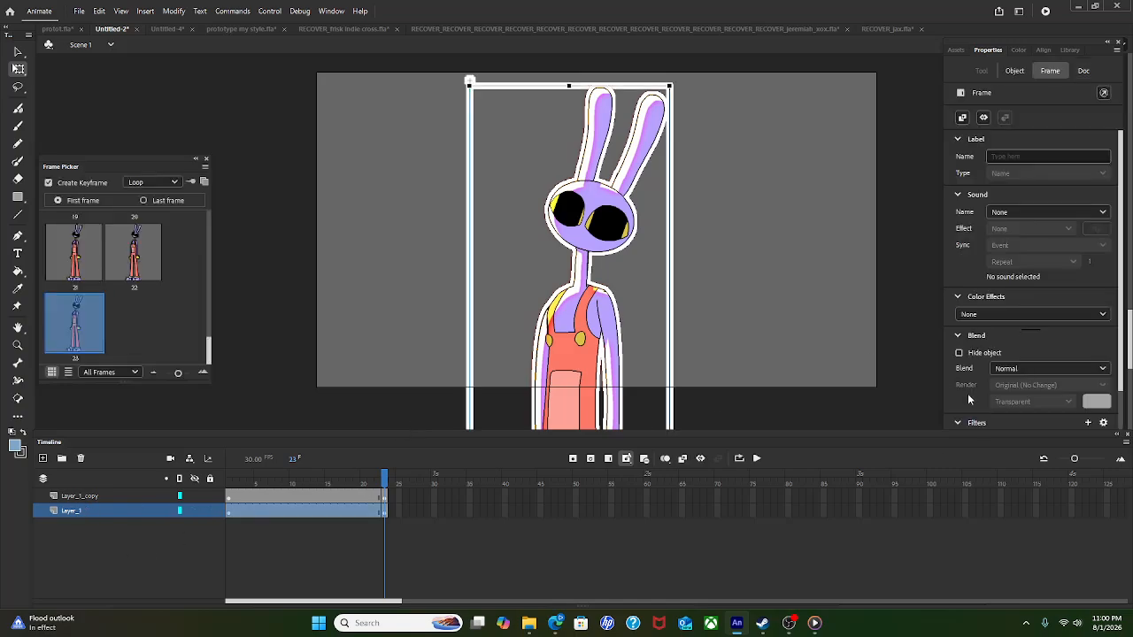
Step: Add an Inner Gradient Glow filter to Layer_1 and preview the animation
scroll(970, 400, down, 2)
click(1088, 350)
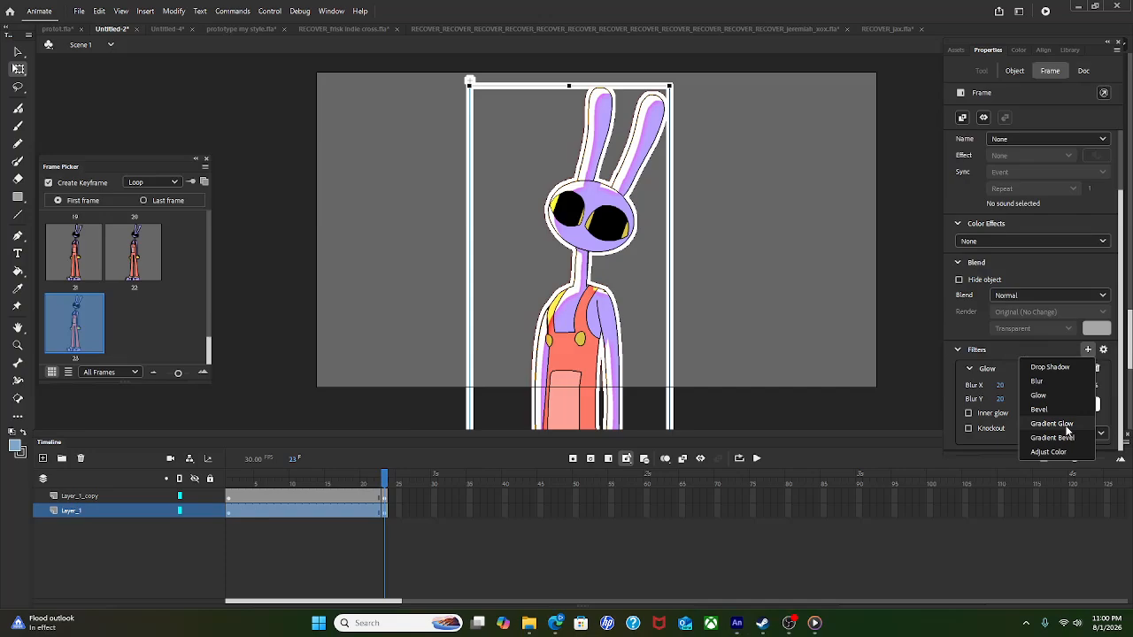
click(1054, 424)
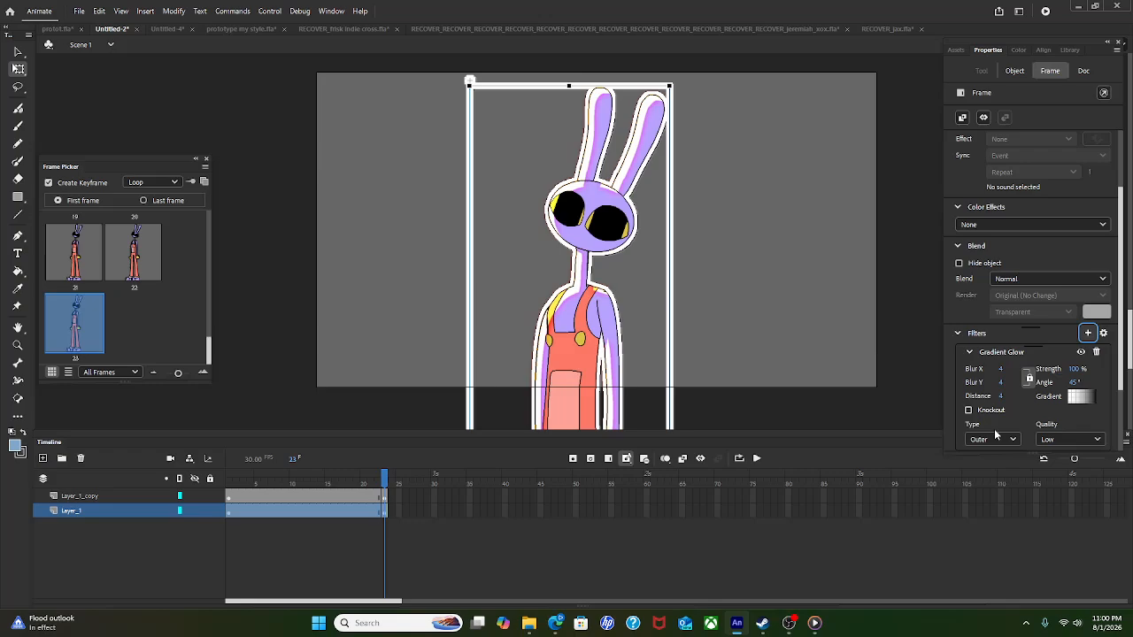
click(994, 440)
click(987, 478)
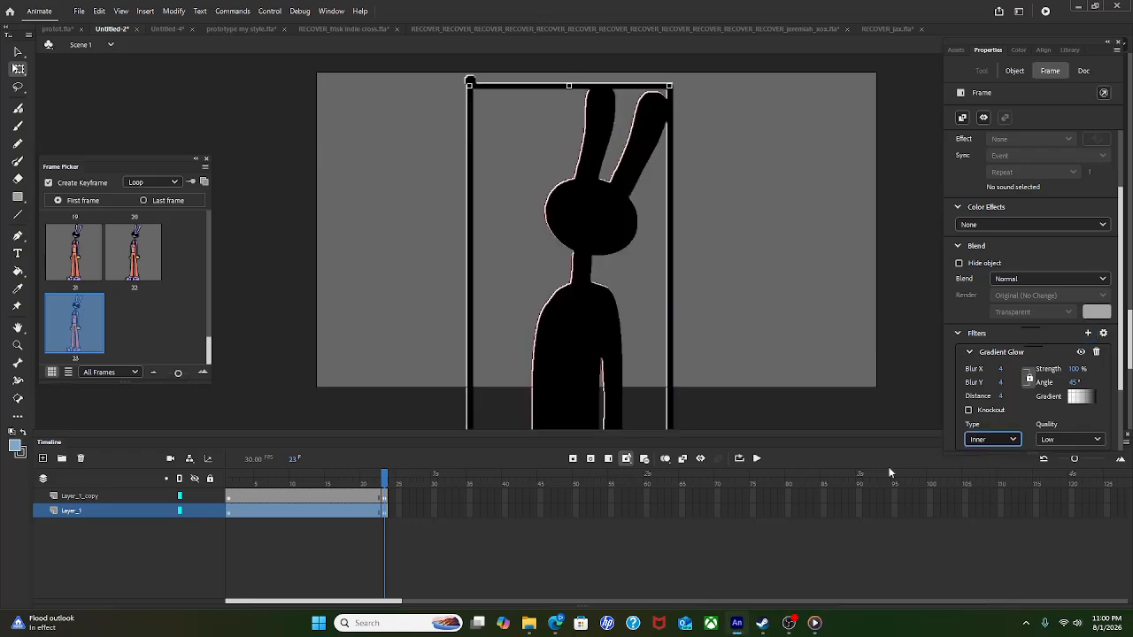
click(757, 458)
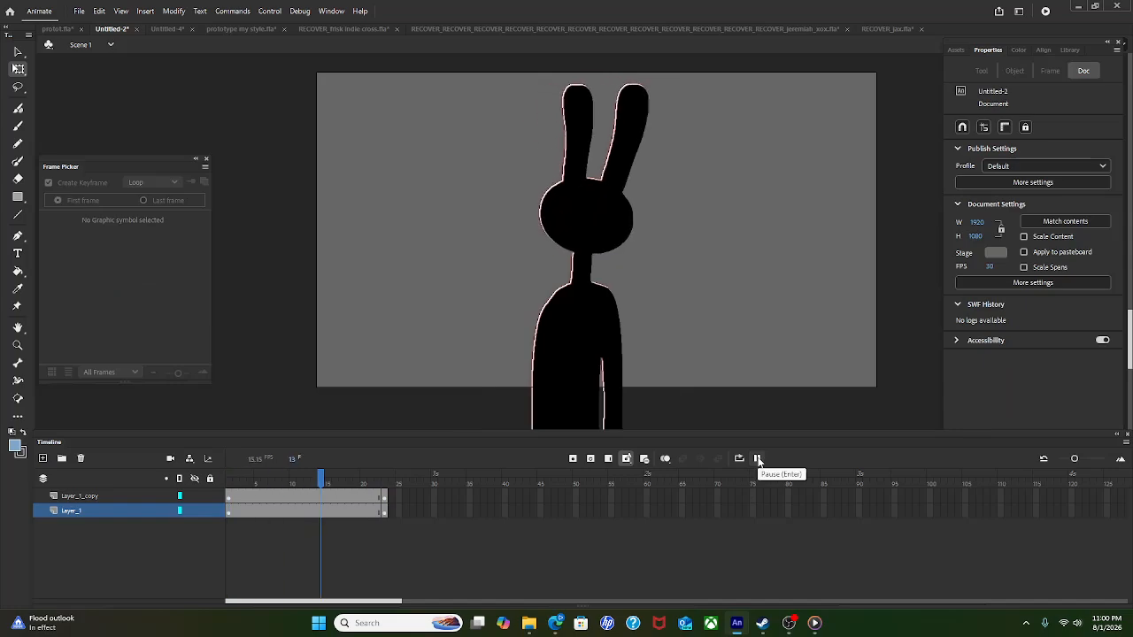
click(92, 506)
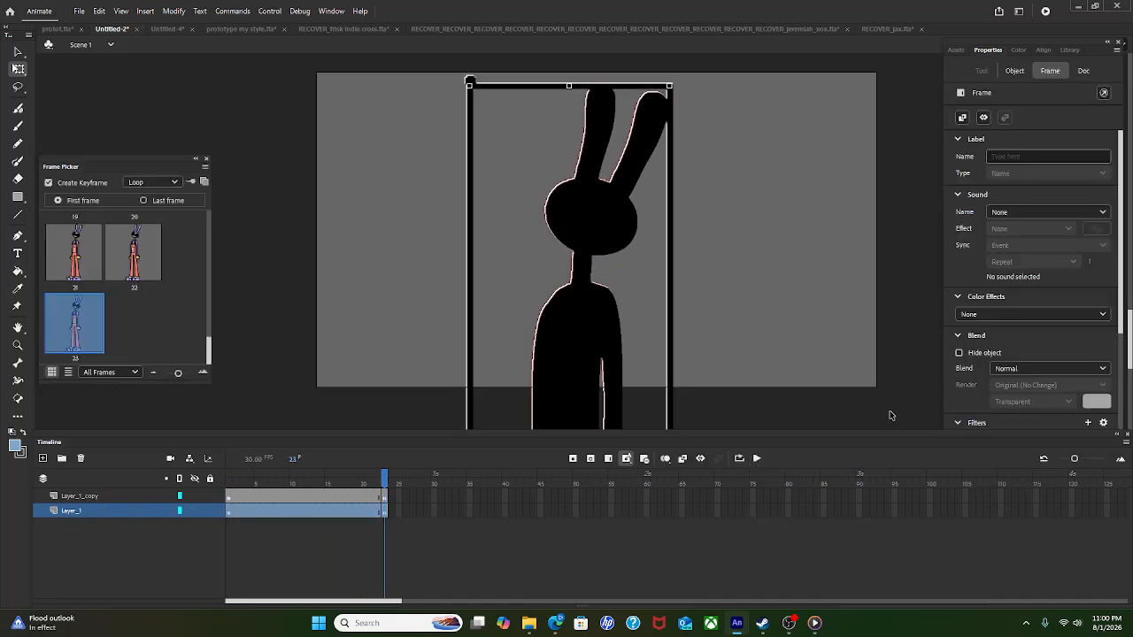
scroll(966, 407, down, 3)
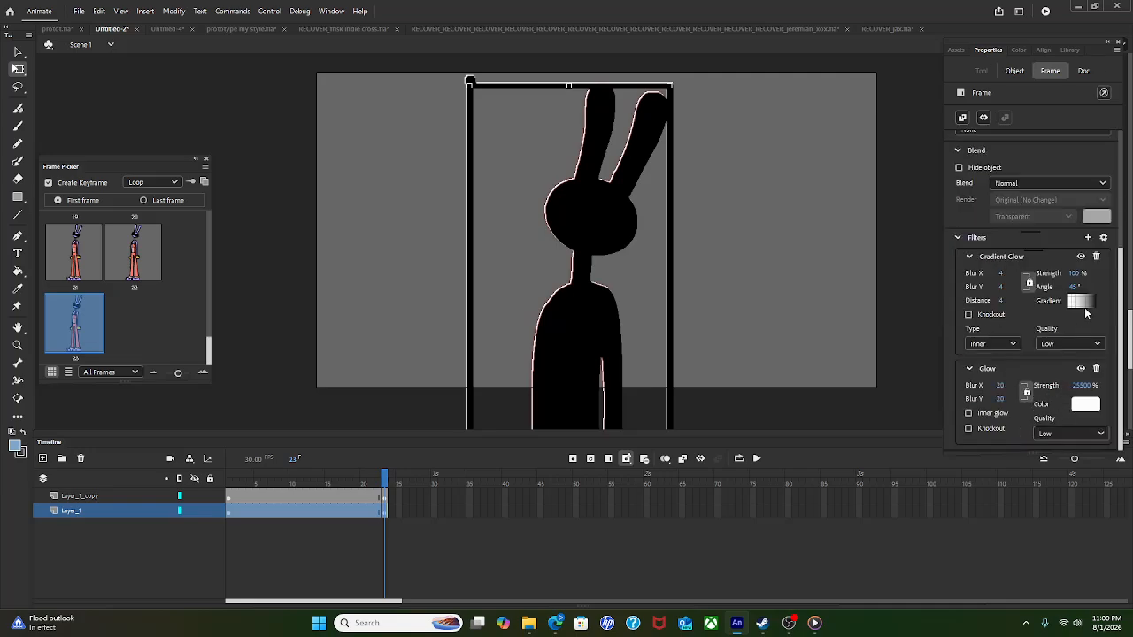
Step: Move the gradient's black stop left and set its Alpha to 0%
click(1083, 304)
drag(1048, 343, 920, 340)
click(920, 341)
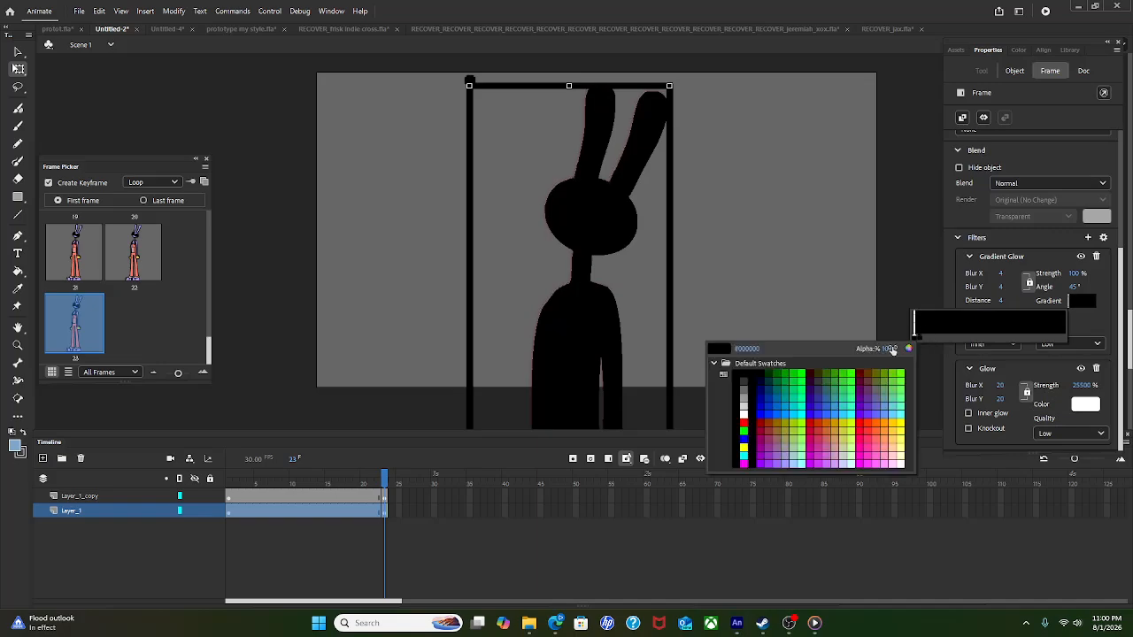
click(892, 351)
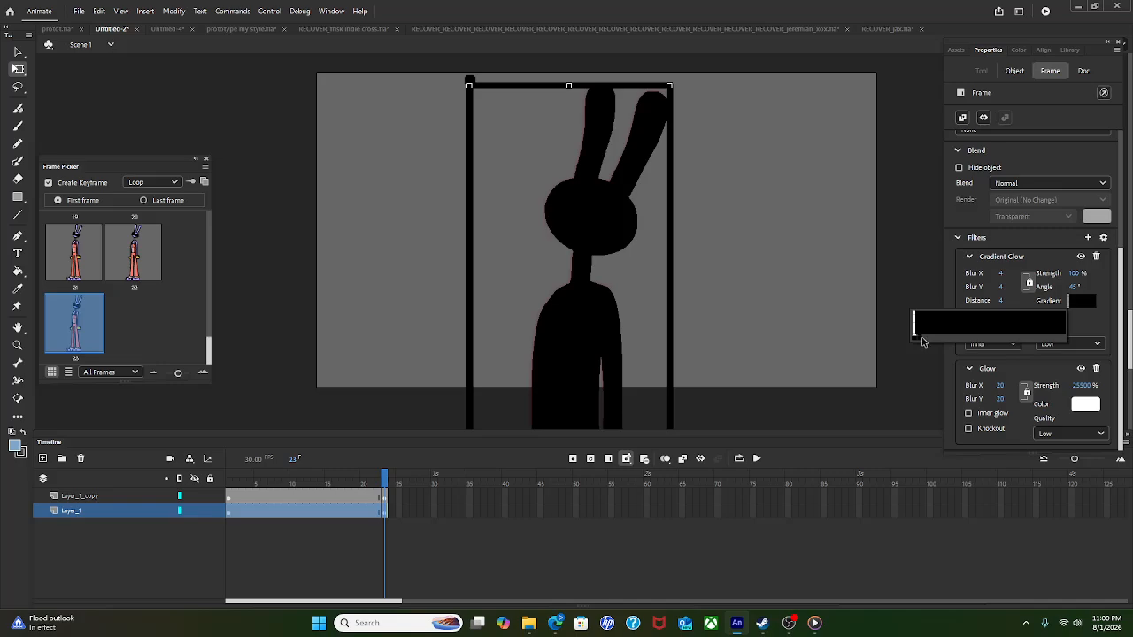
click(920, 342)
click(889, 349)
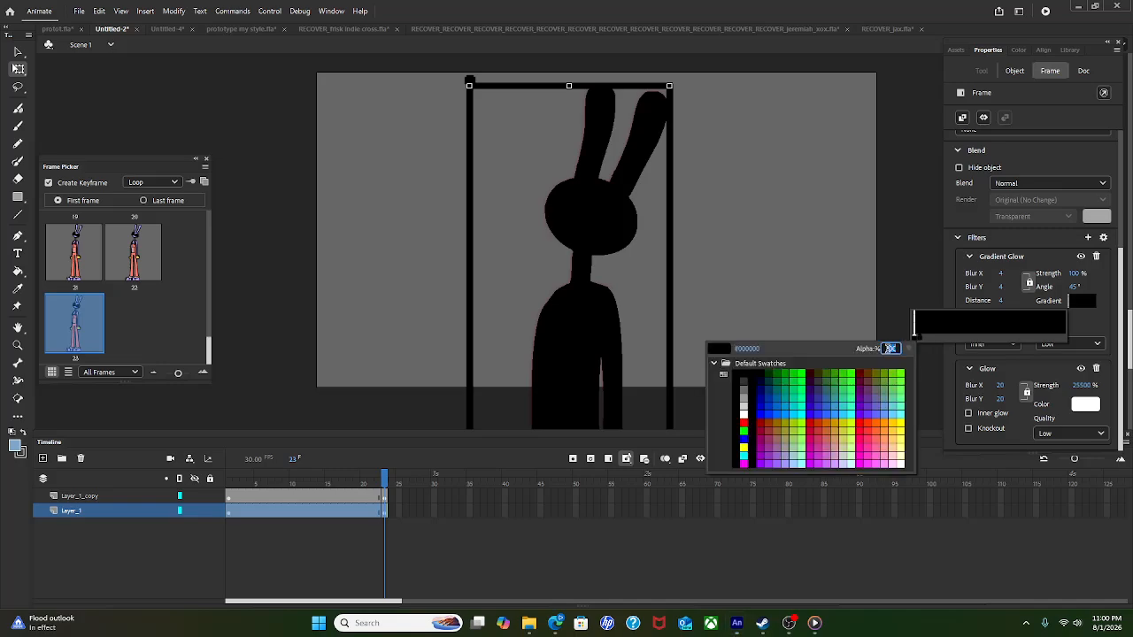
text(0)
key(Return)
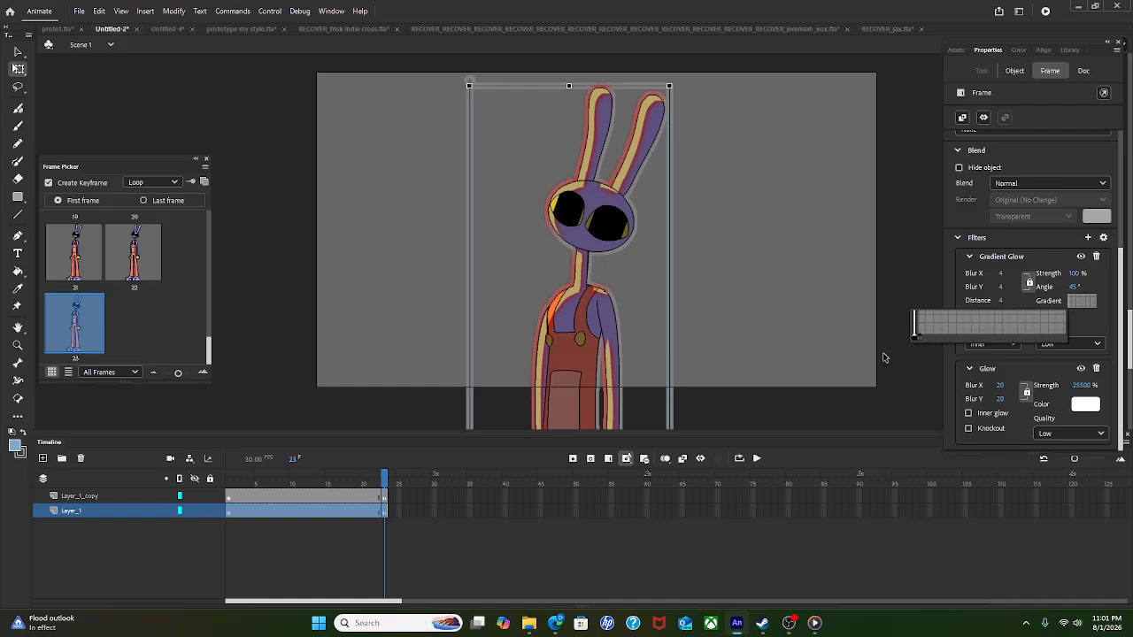
Step: Set the Gradient Glow blur to 0 and distance to 80
click(958, 305)
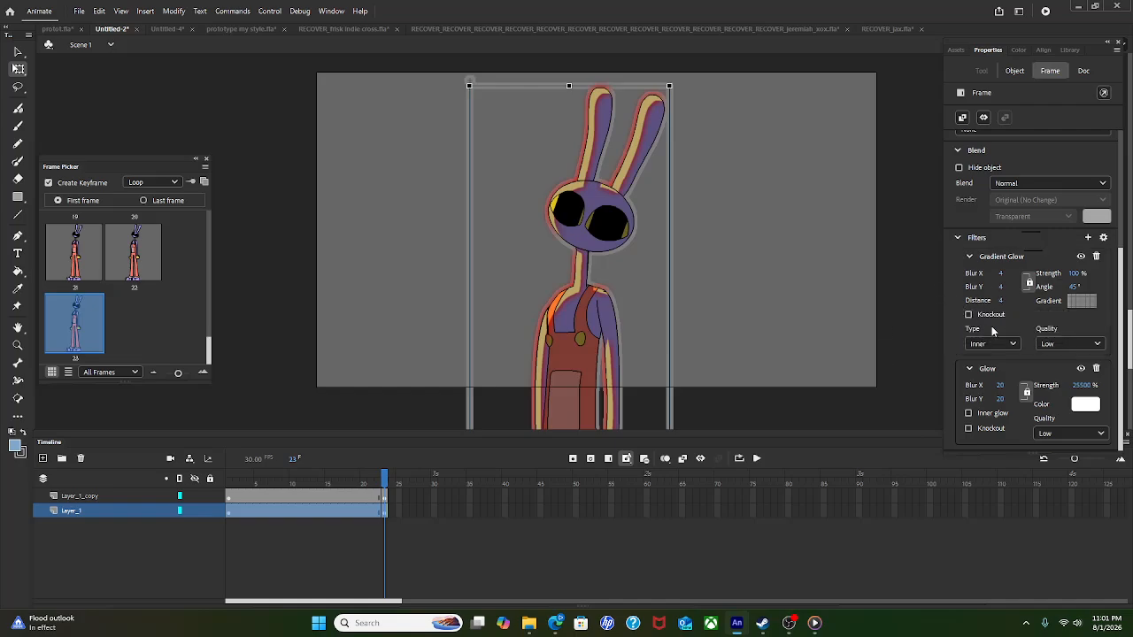
click(1002, 288)
text(0)
key(Return)
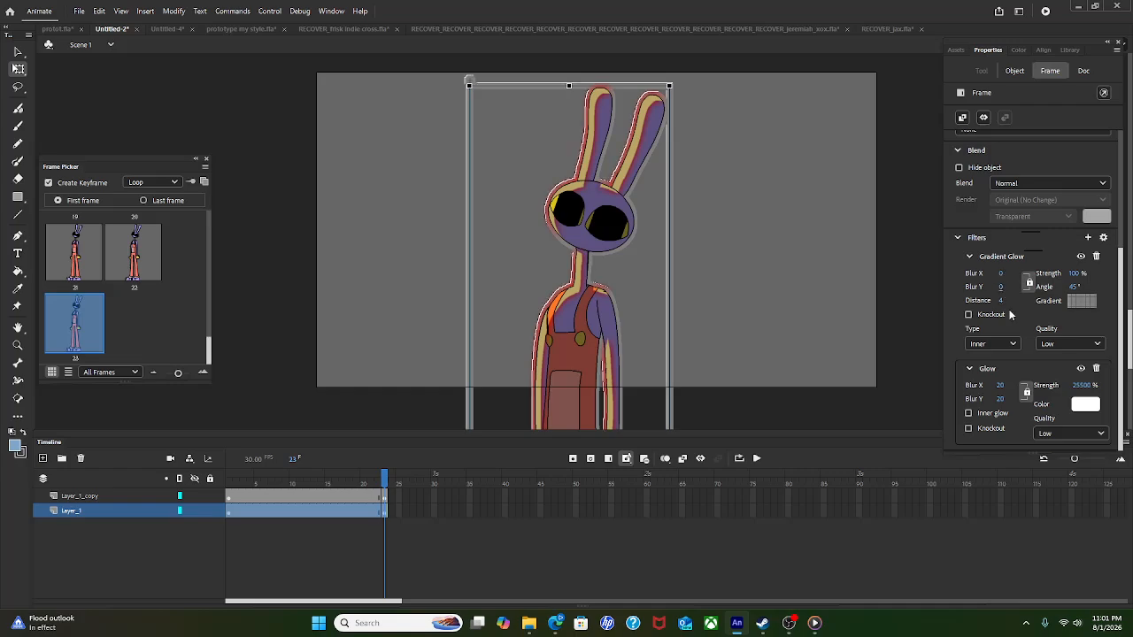
click(1001, 300)
text(30)
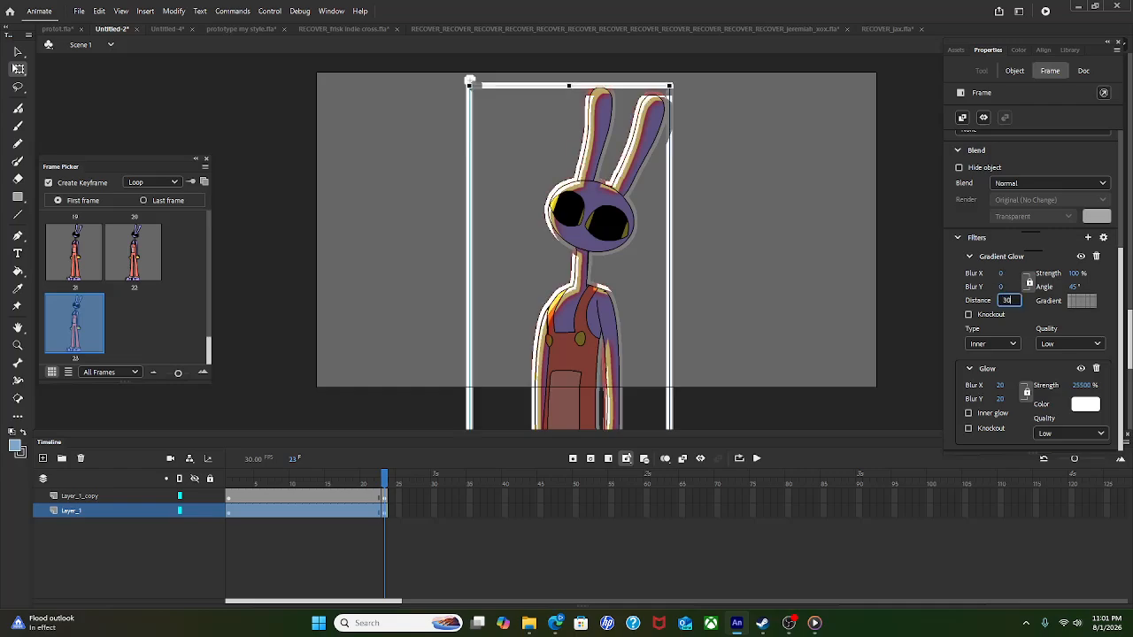
key(BackSpace)
text(80)
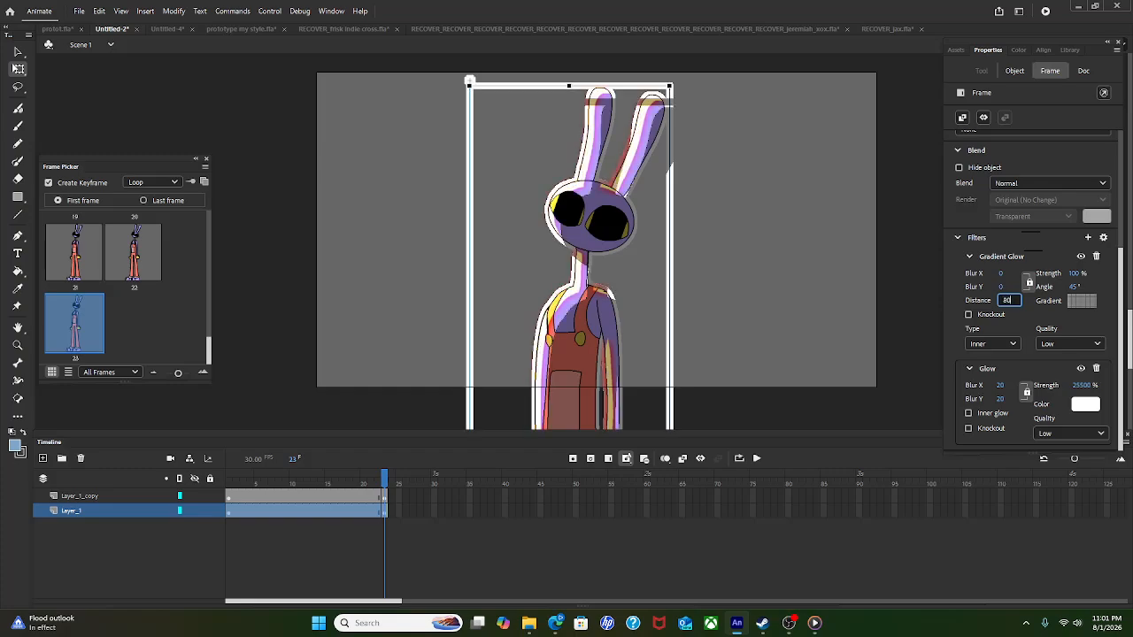
key(Return)
scroll(540, 294, up, 1)
drag(507, 225, 541, 335)
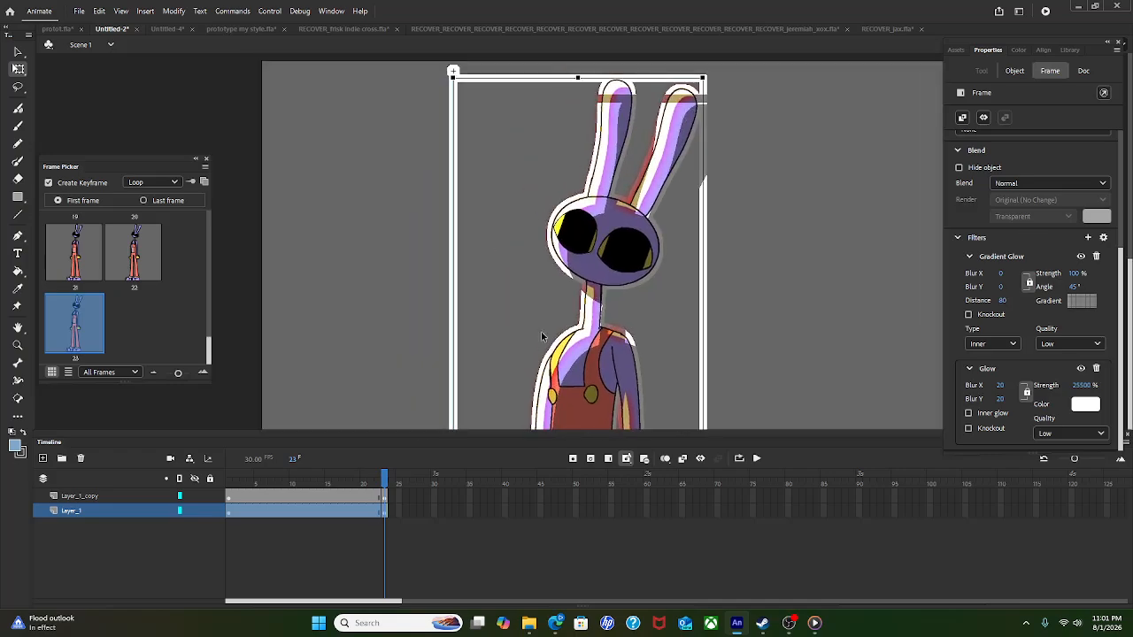
Step: Raise the Gradient Glow distance to 200 and play the animation to preview
click(1001, 301)
text(200)
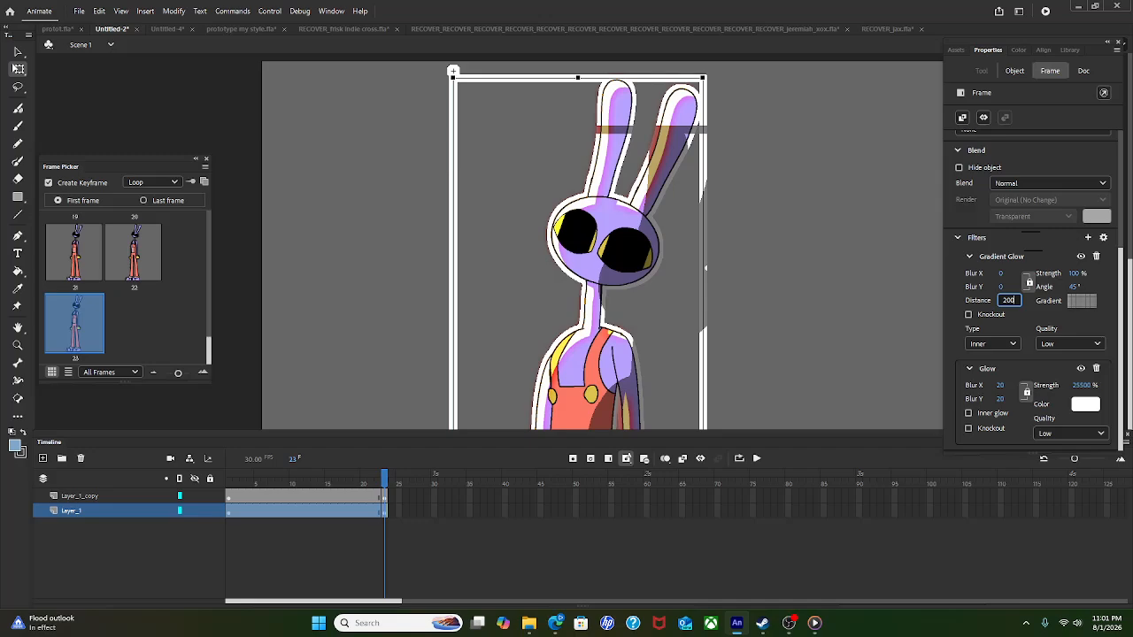
key(Return)
key(ctrl+2)
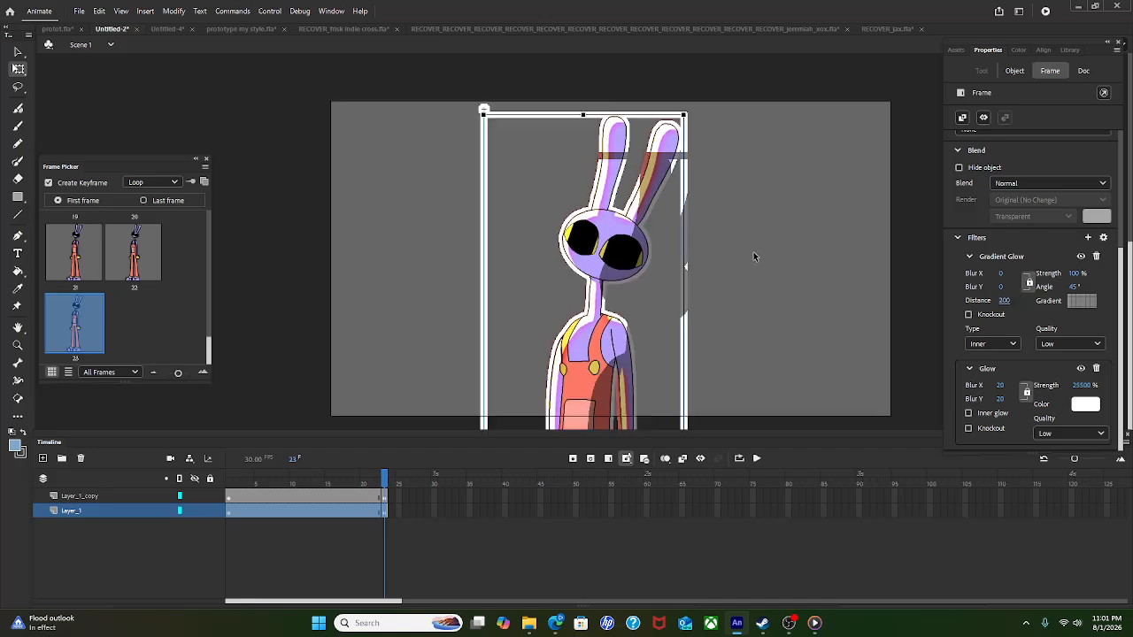
click(756, 268)
click(752, 459)
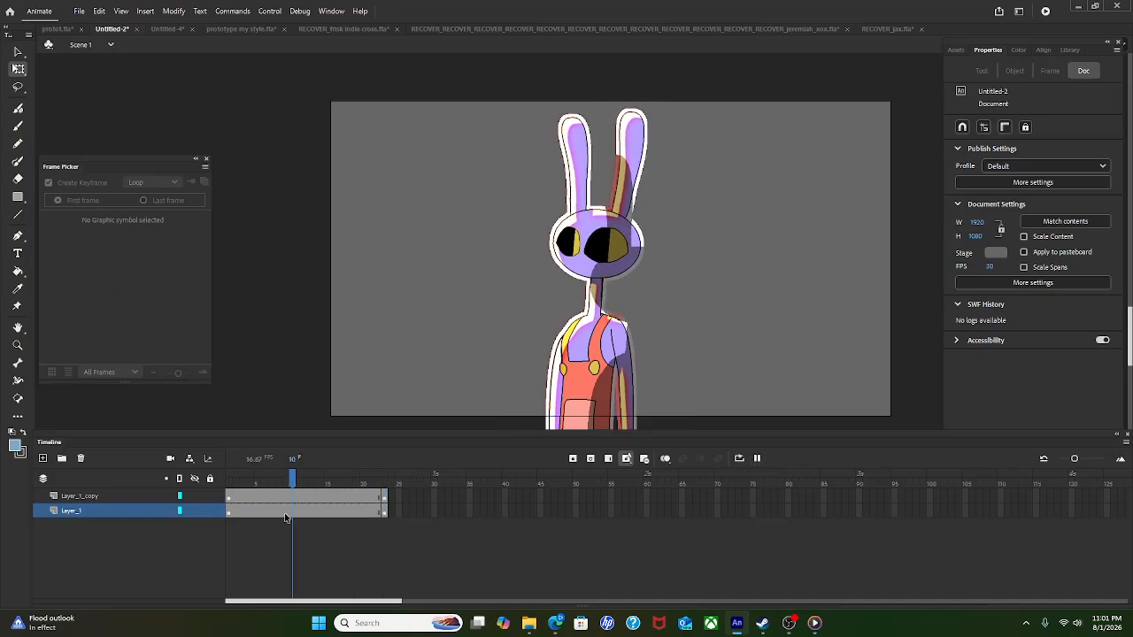
Step: Set the Gradient Glow angle to 30° after trying 0 and 120, then preview playback
click(113, 508)
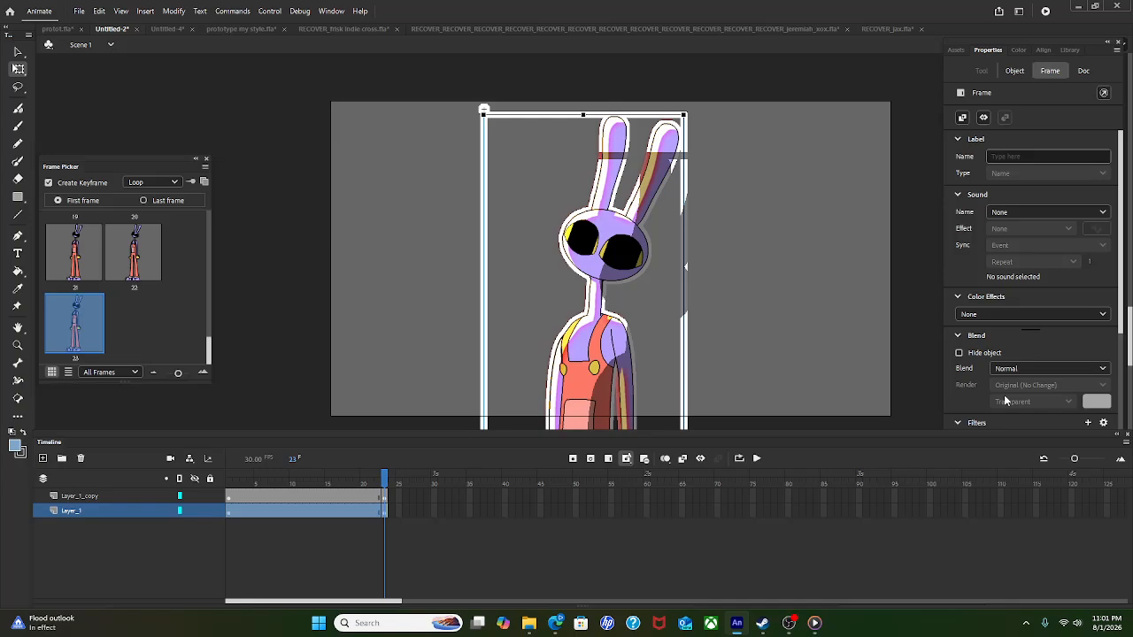
scroll(1018, 390, down, 3)
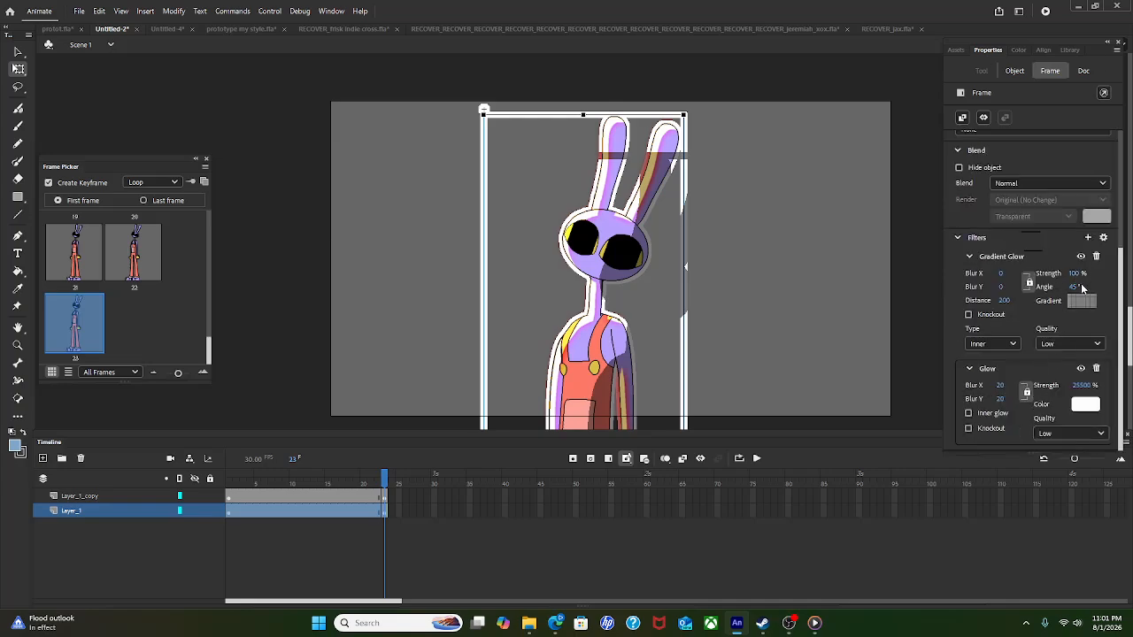
click(1077, 287)
text(0)
key(Return)
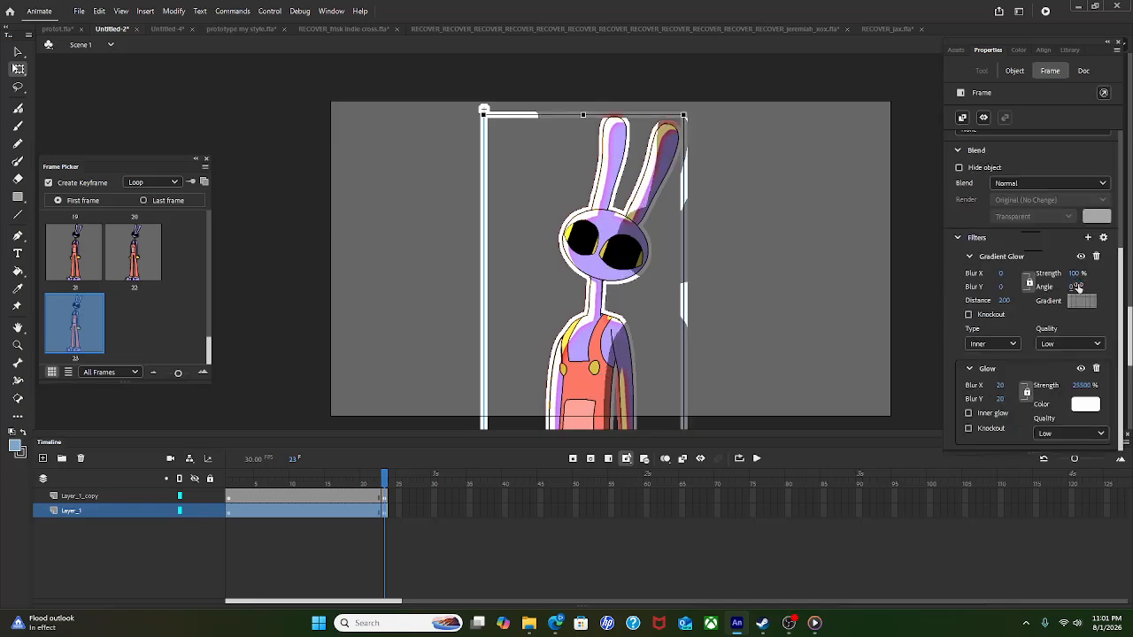
click(1070, 288)
text(7)
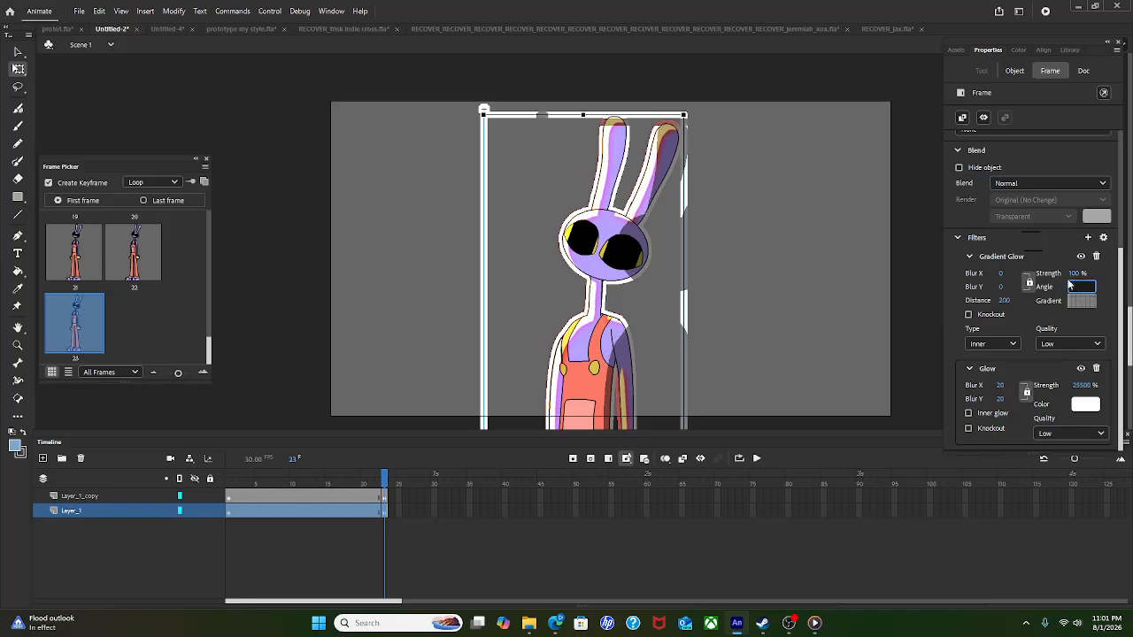
text(120)
key(Return)
text(30)
key(Return)
click(757, 459)
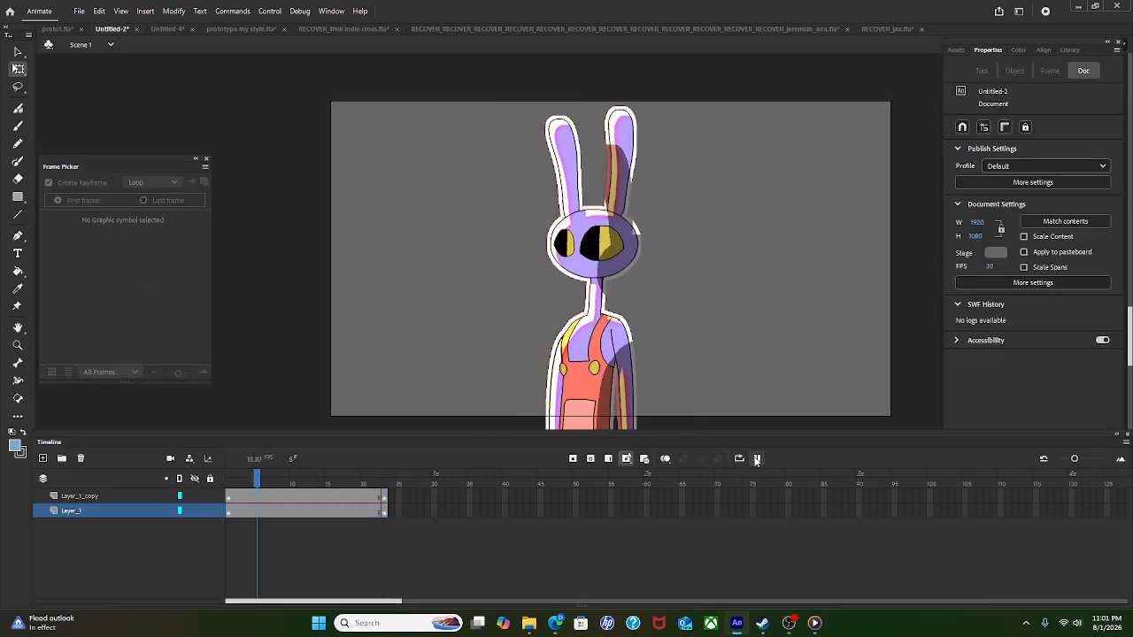
click(758, 459)
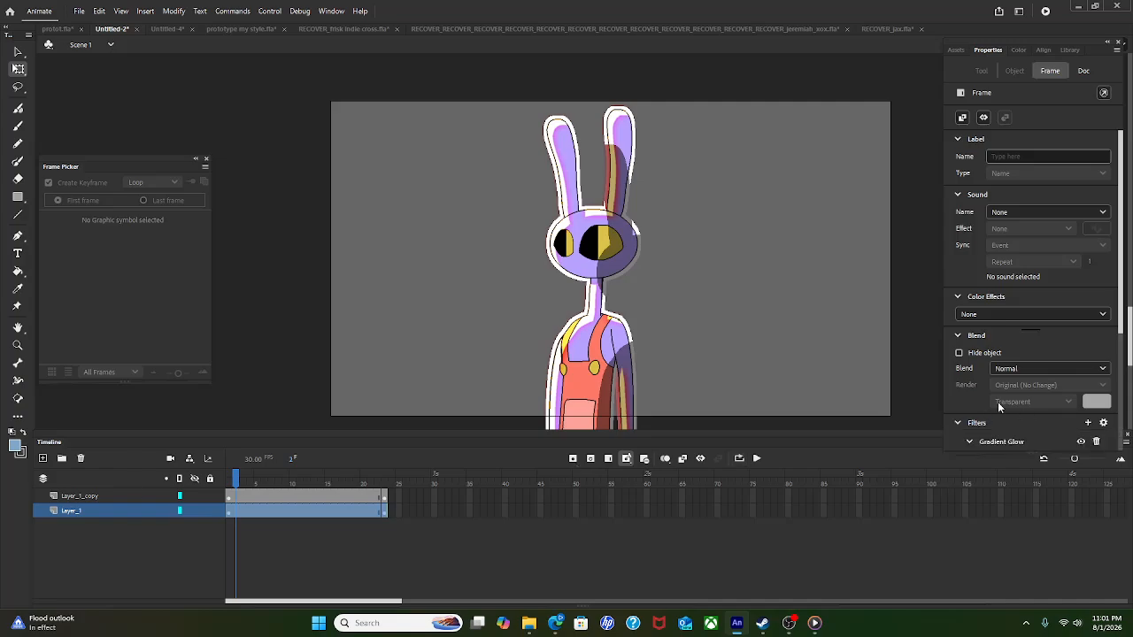
scroll(1023, 395, down, 3)
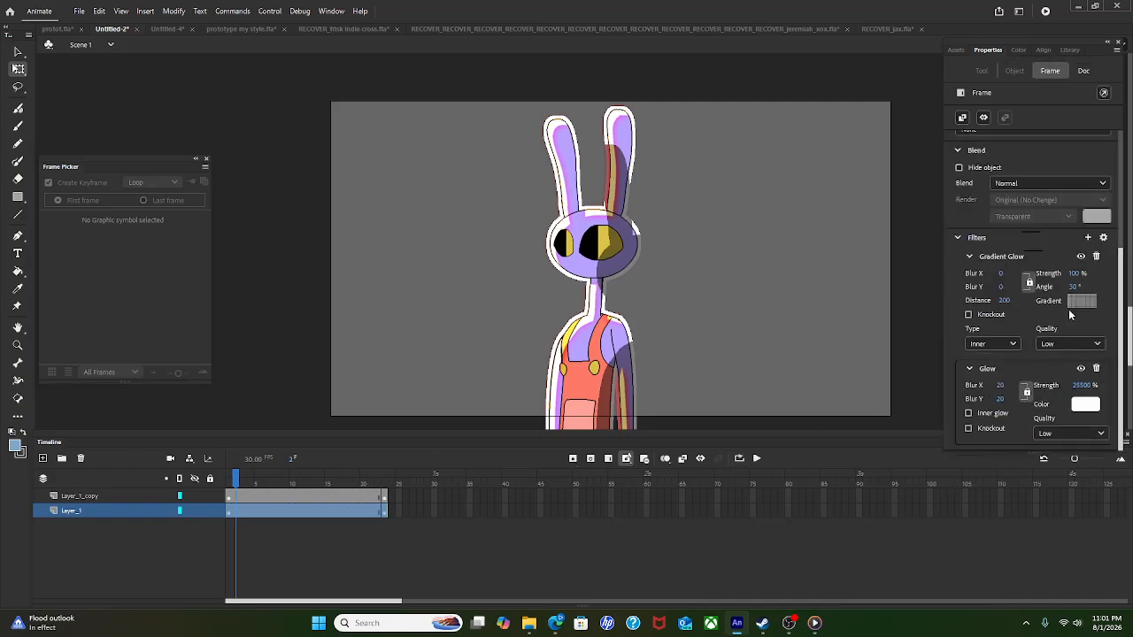
Step: Set the Gradient Glow distance to 100 after trying 60 and 120, then play to check
click(1005, 300)
text(60)
key(Return)
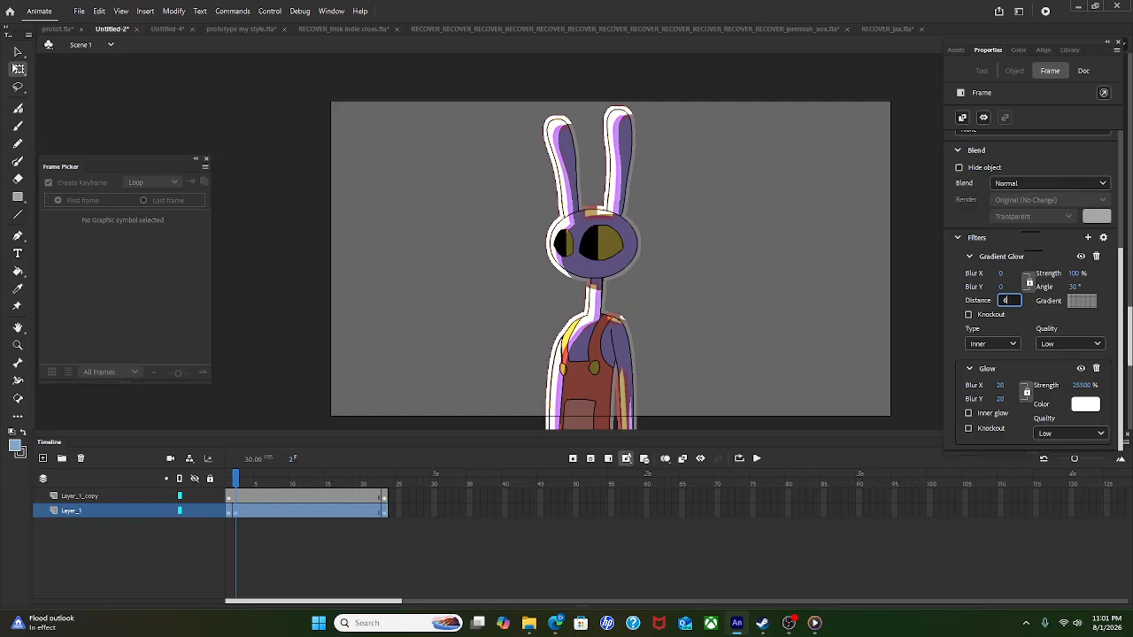
key(BackSpace)
text(120)
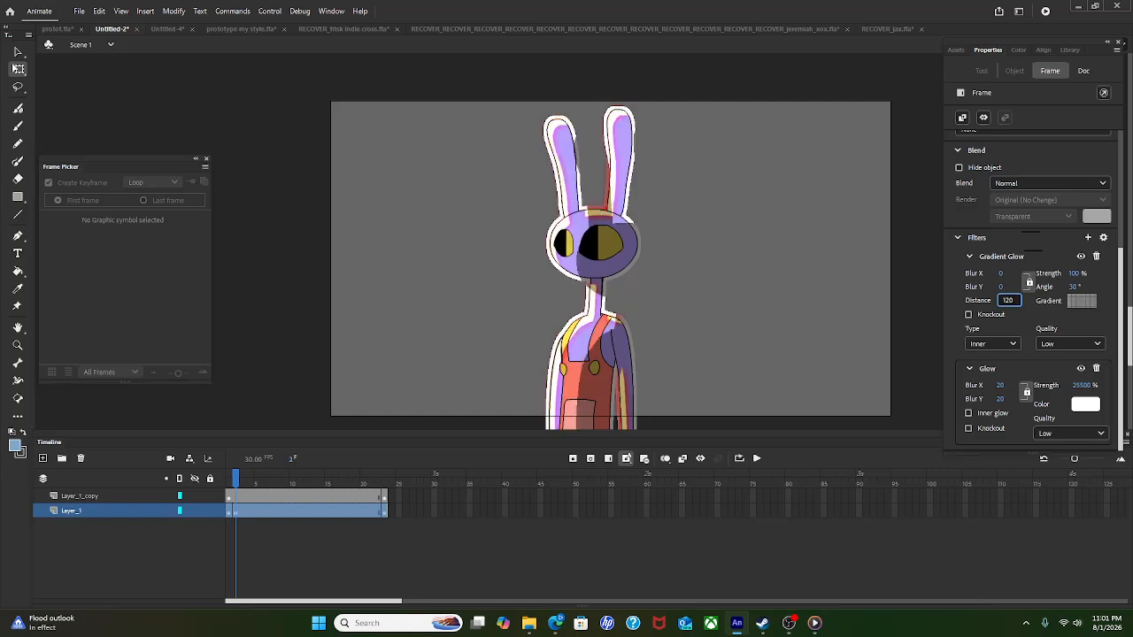
key(BackSpace)
key(BackSpace)
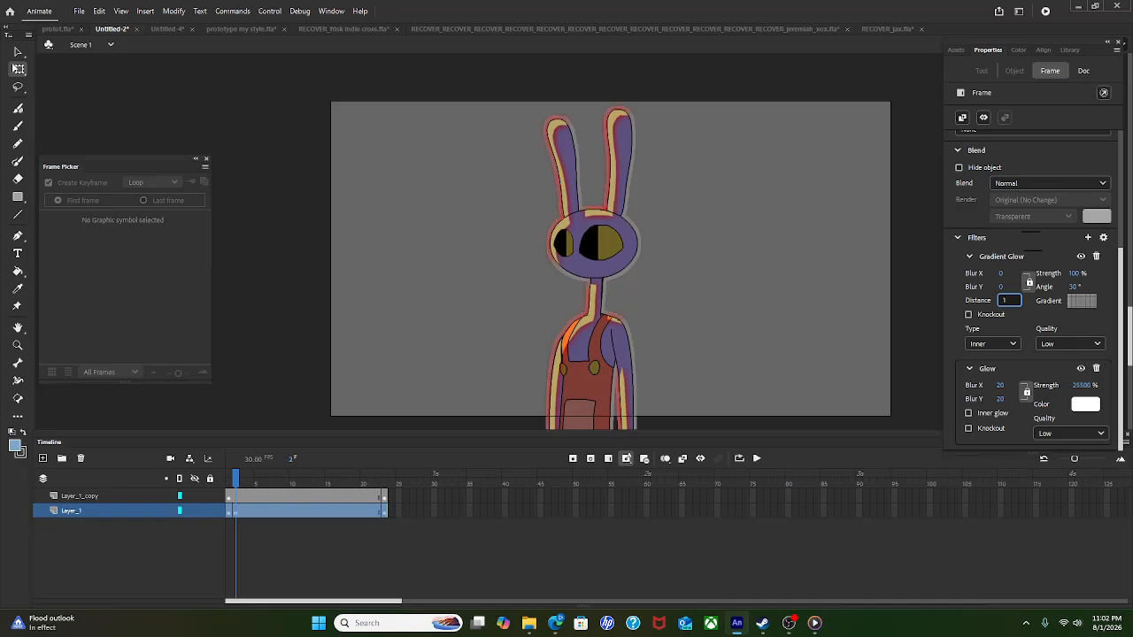
text(00)
key(Return)
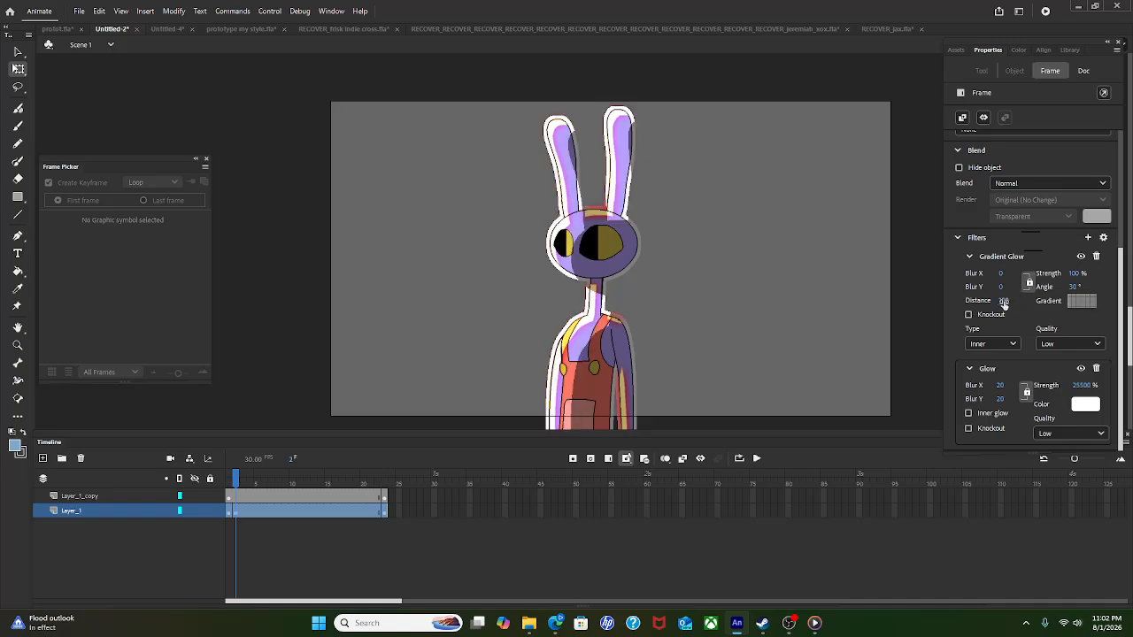
click(757, 459)
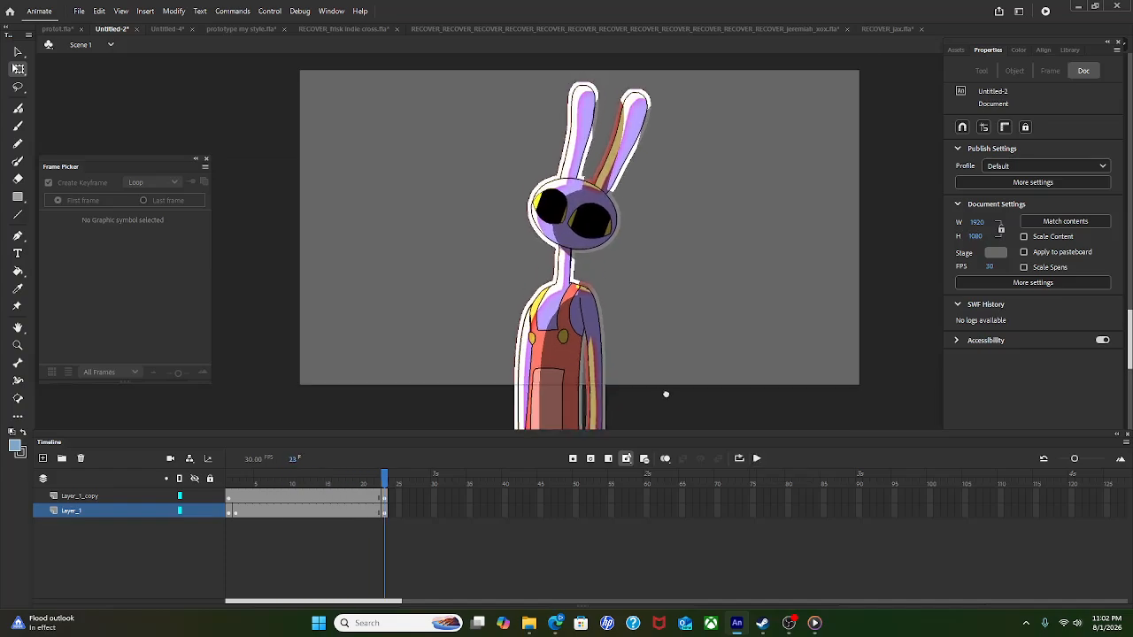
key(Return)
Step: Change the stage colour to black and play the animation against it
click(757, 459)
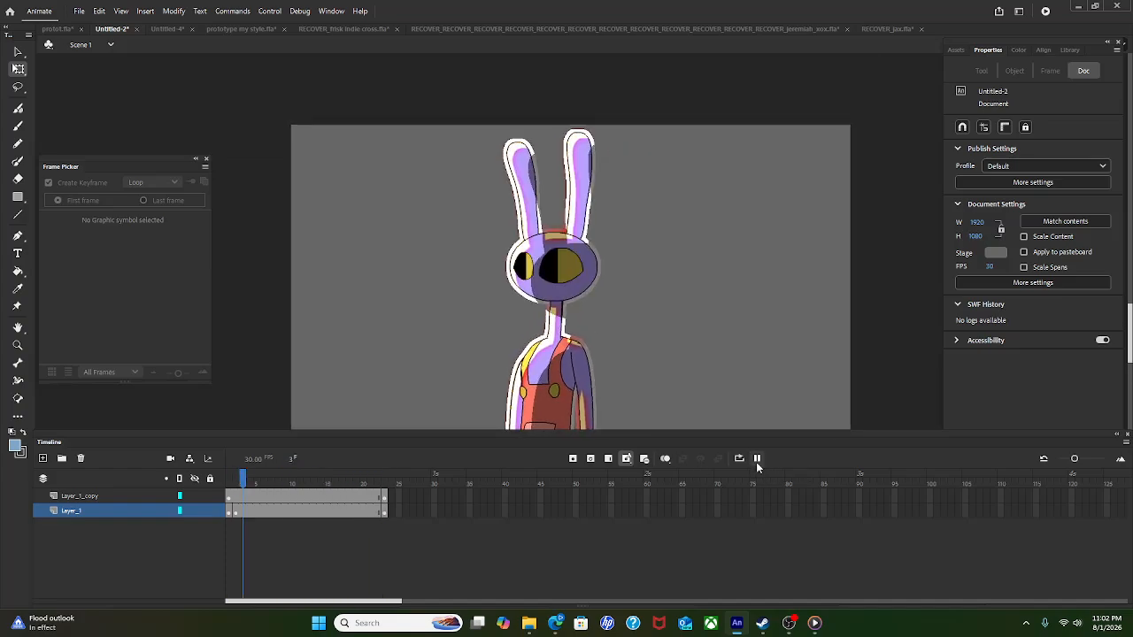
click(995, 252)
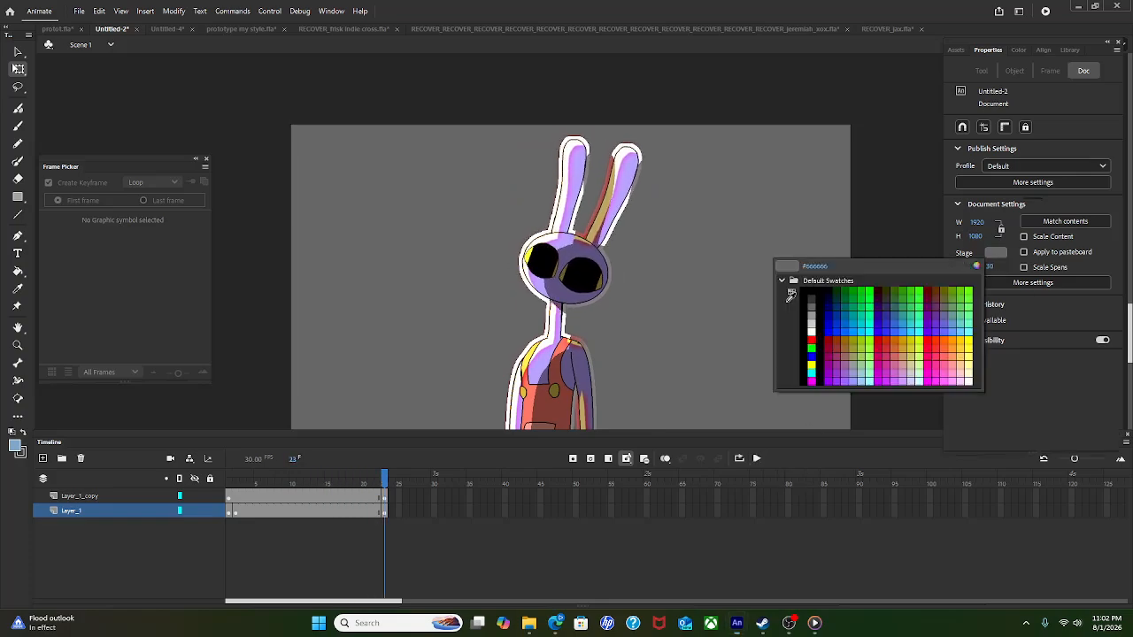
click(810, 286)
click(757, 458)
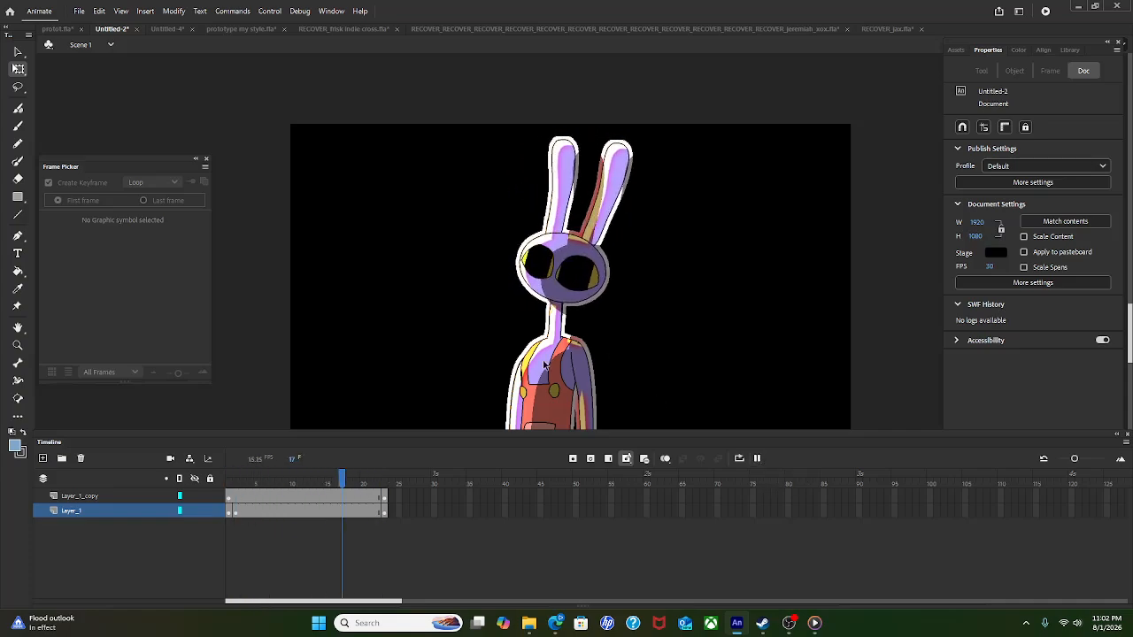
Step: Lock Layer_1_copy and select the rabbit instance on Layer_1
click(525, 305)
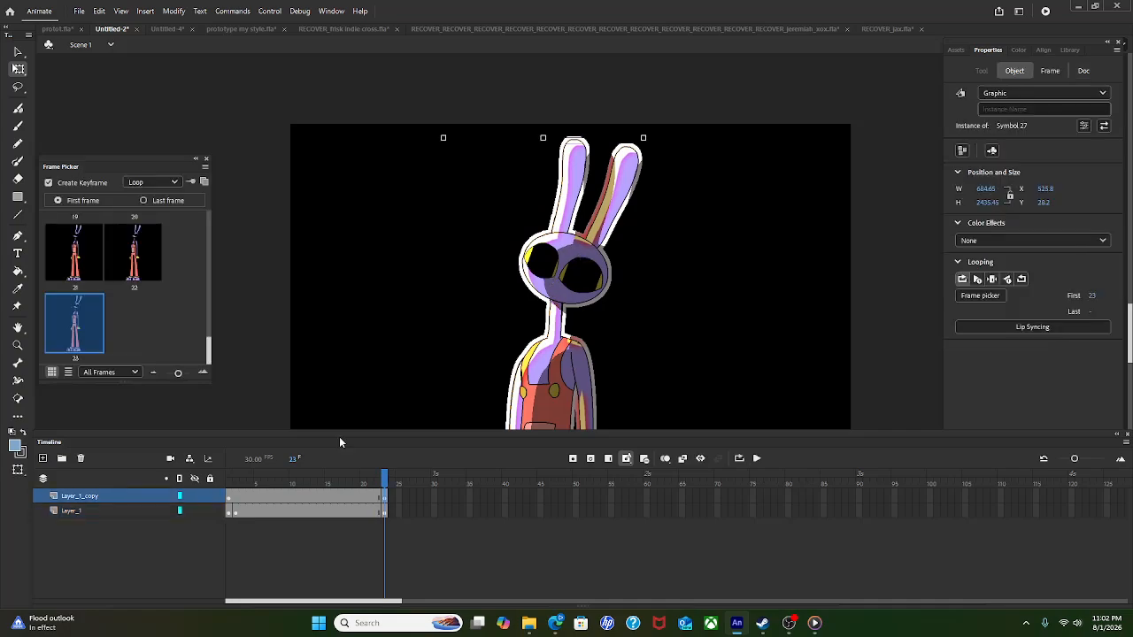
click(209, 498)
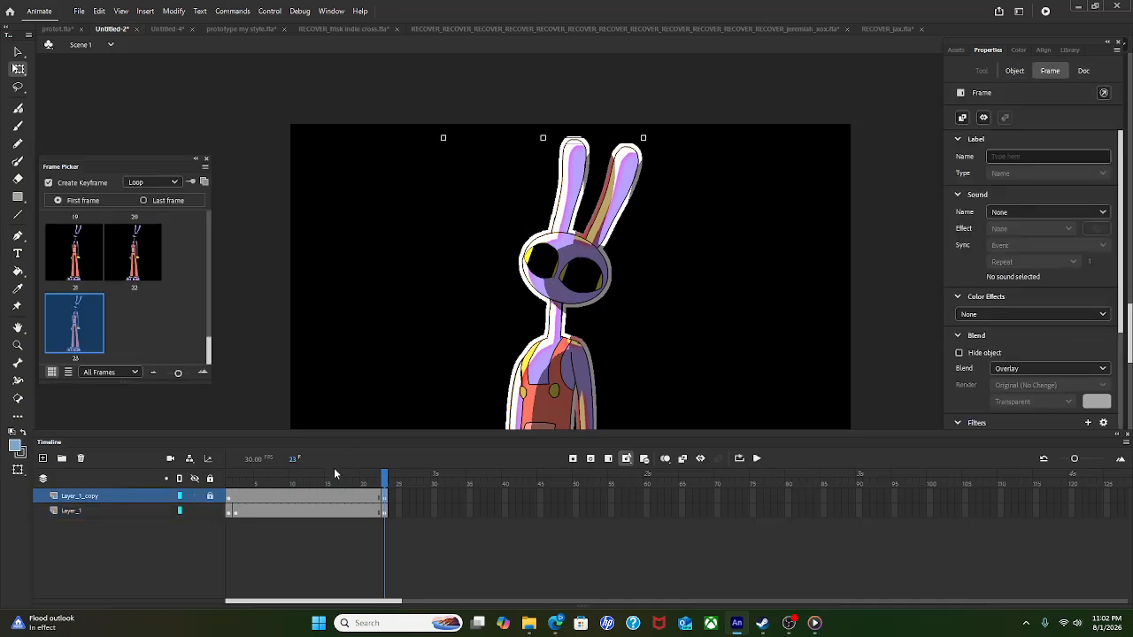
click(553, 391)
Step: Enter the rabbit's Symbol 27 and play its animation
double_click(557, 390)
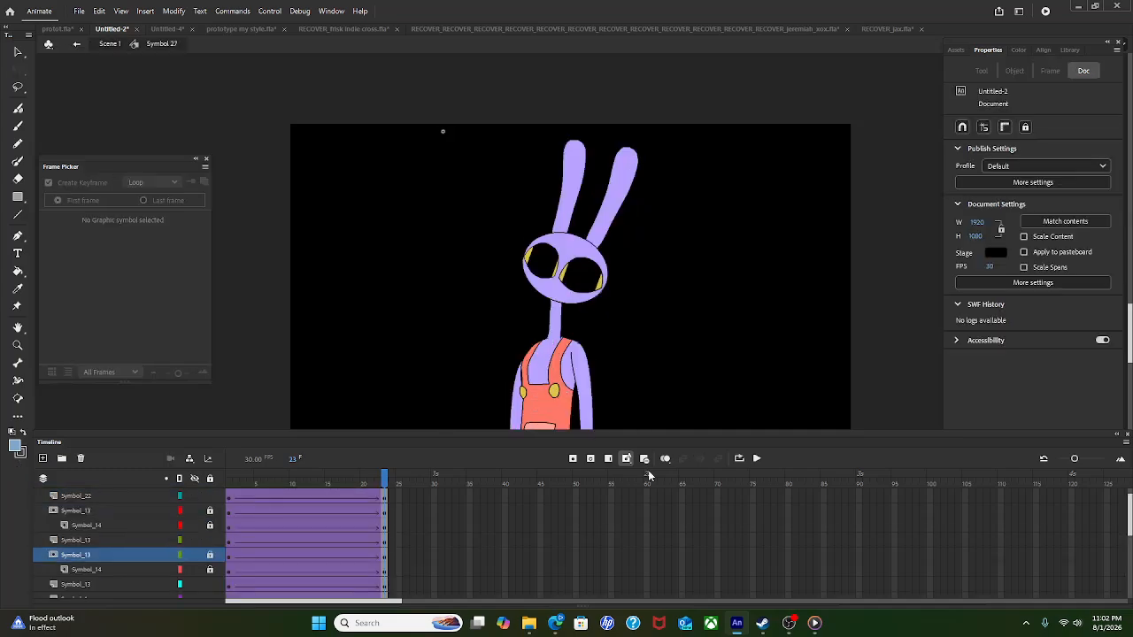
click(758, 459)
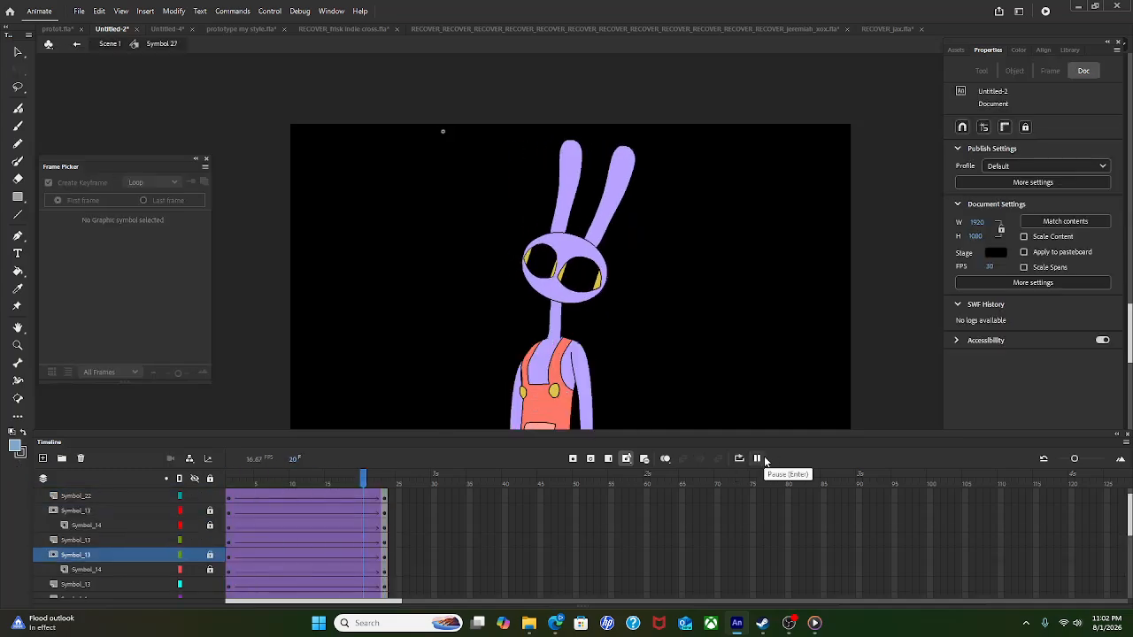
click(757, 458)
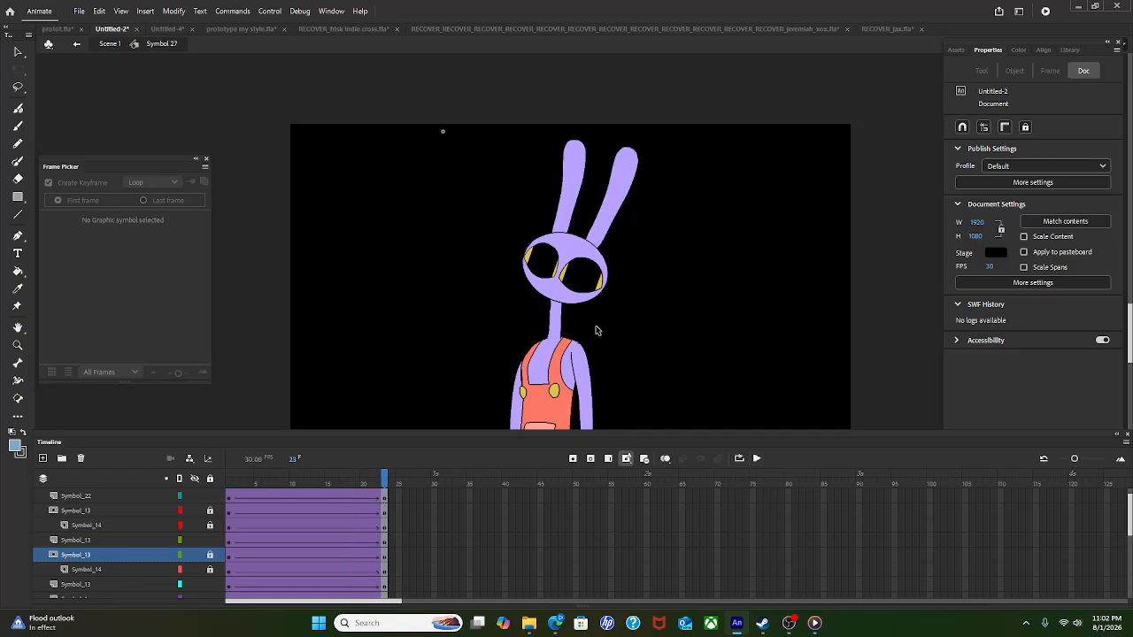
Step: Drag the yellow eye shape into the right eye and play to check the eyes
click(592, 285)
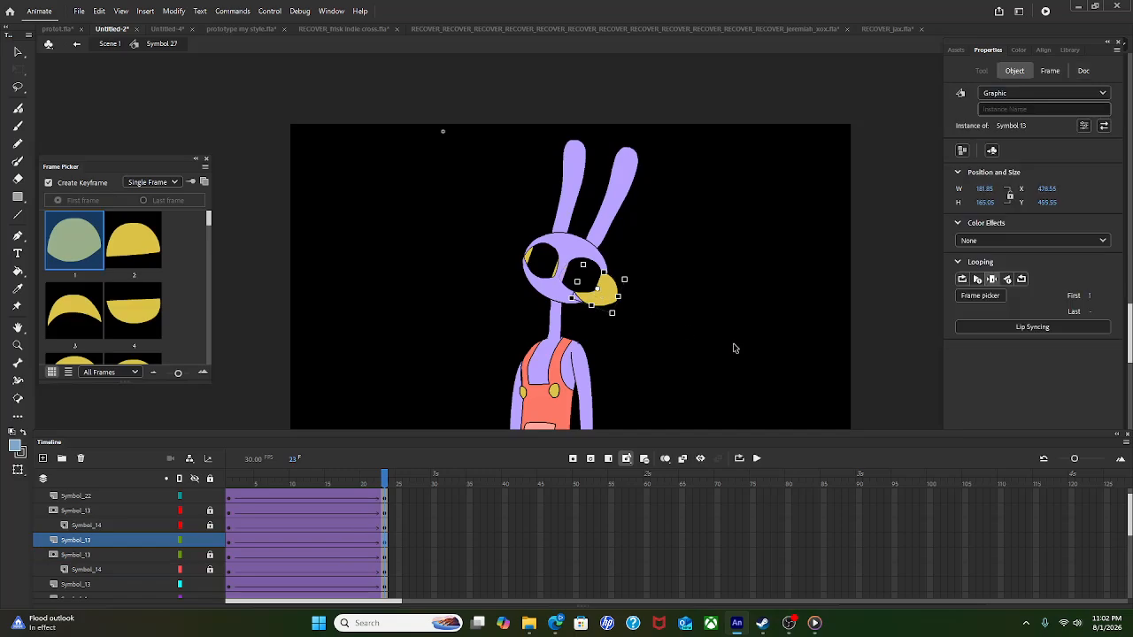
click(734, 395)
drag(610, 291, 594, 276)
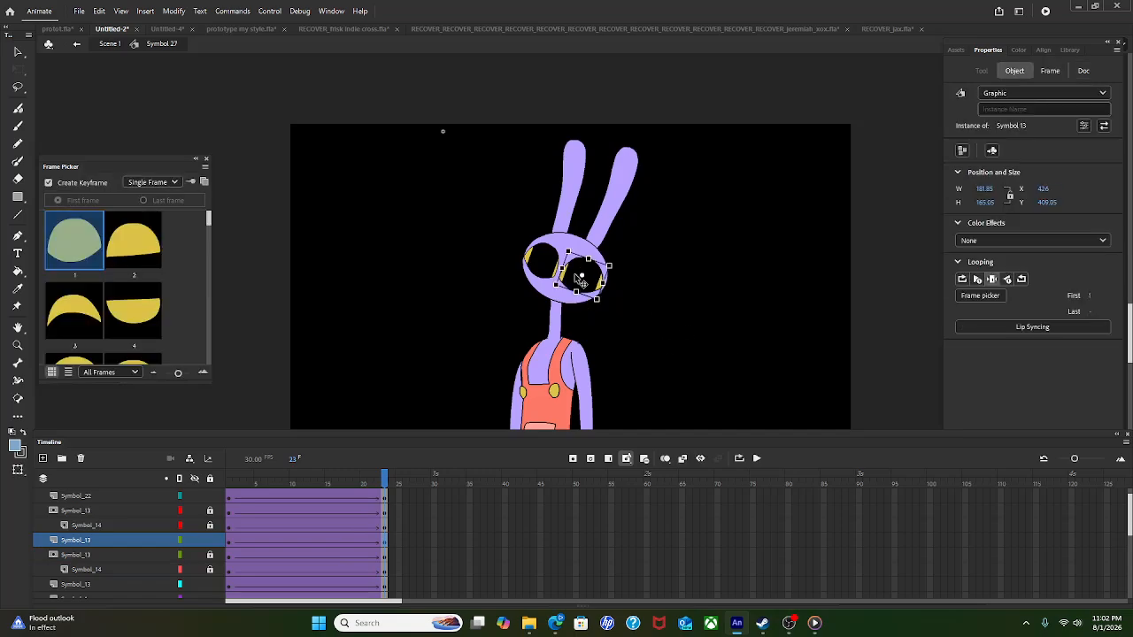
scroll(595, 264, up, 3)
click(720, 290)
click(719, 290)
scroll(719, 293, down, 2)
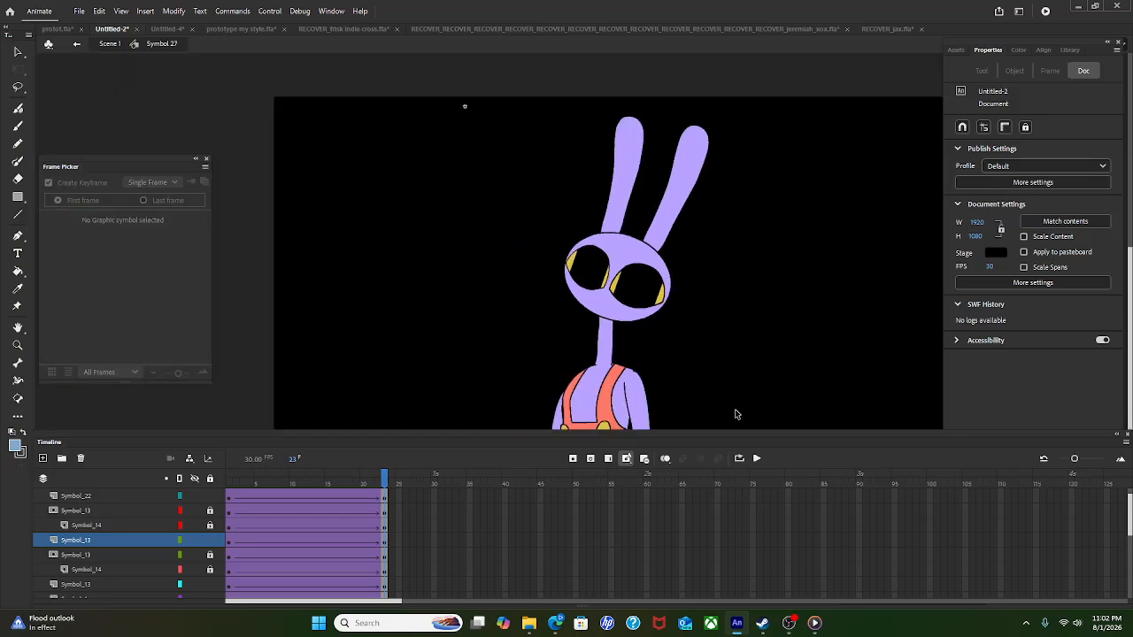
click(759, 459)
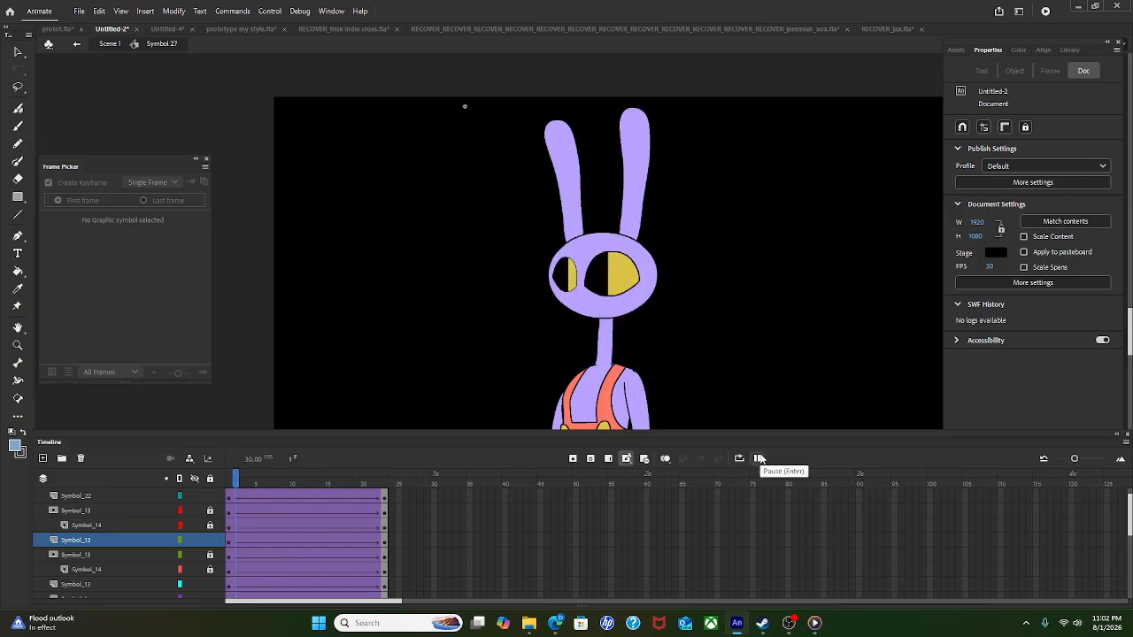
click(759, 459)
click(758, 458)
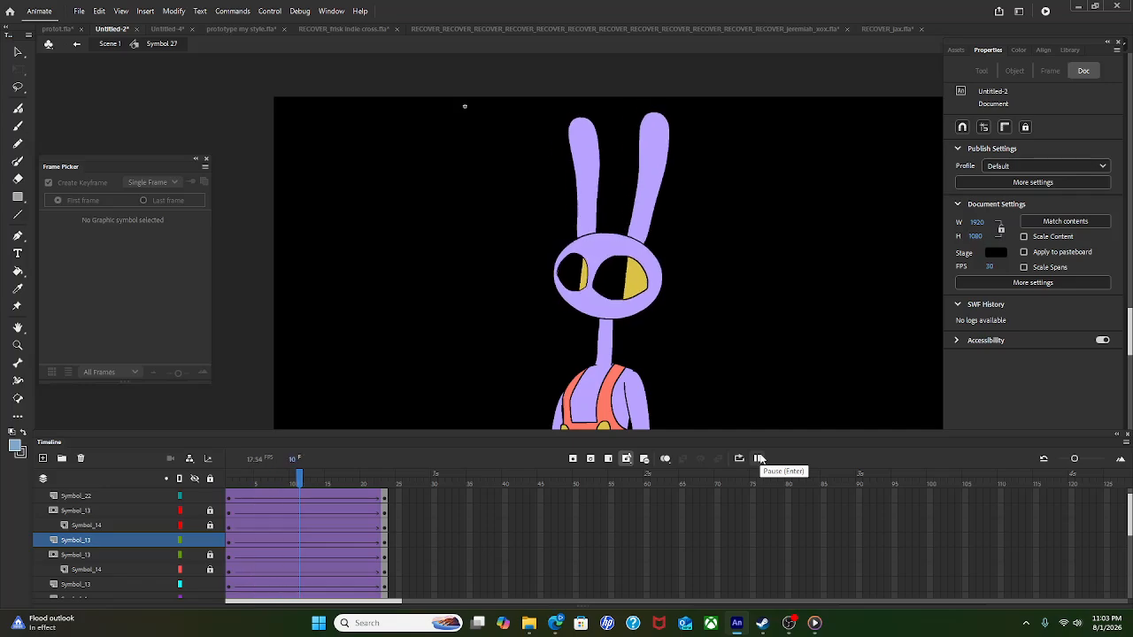